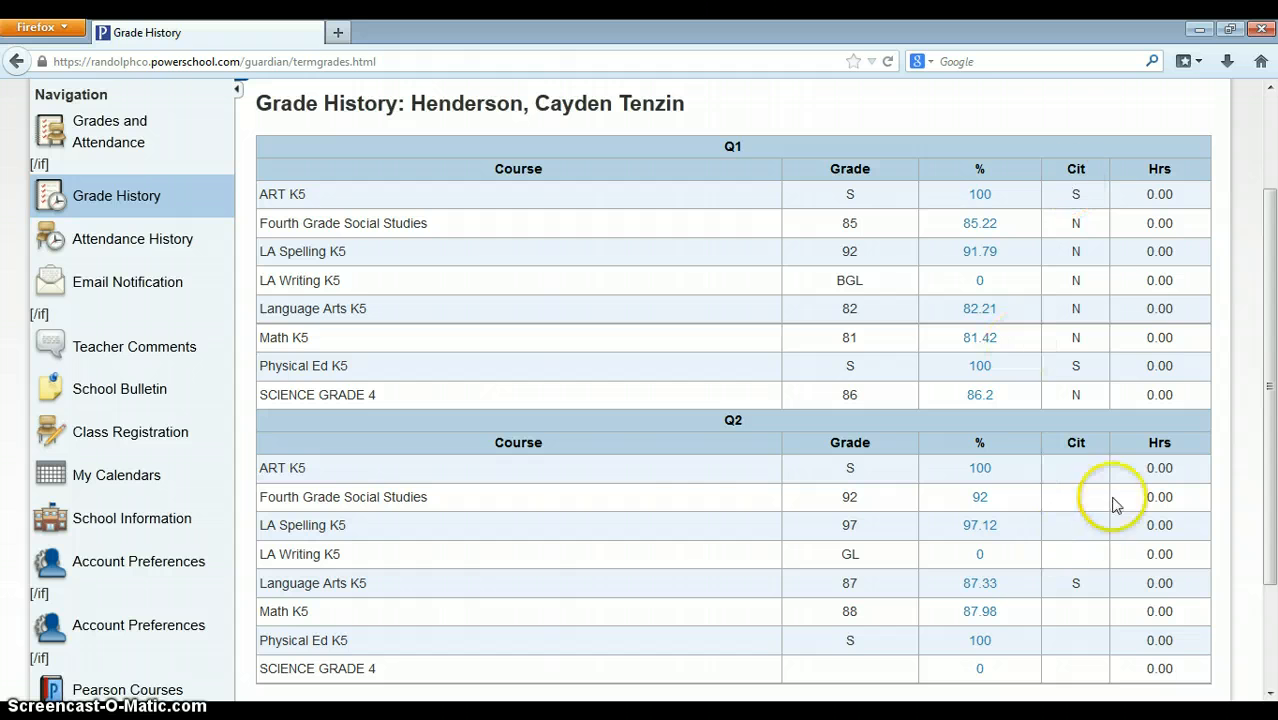
Step: Open the student's attendance history and view the weekly meeting attendance for each course
{"action": "left_click", "coordinate": [105, 250]}
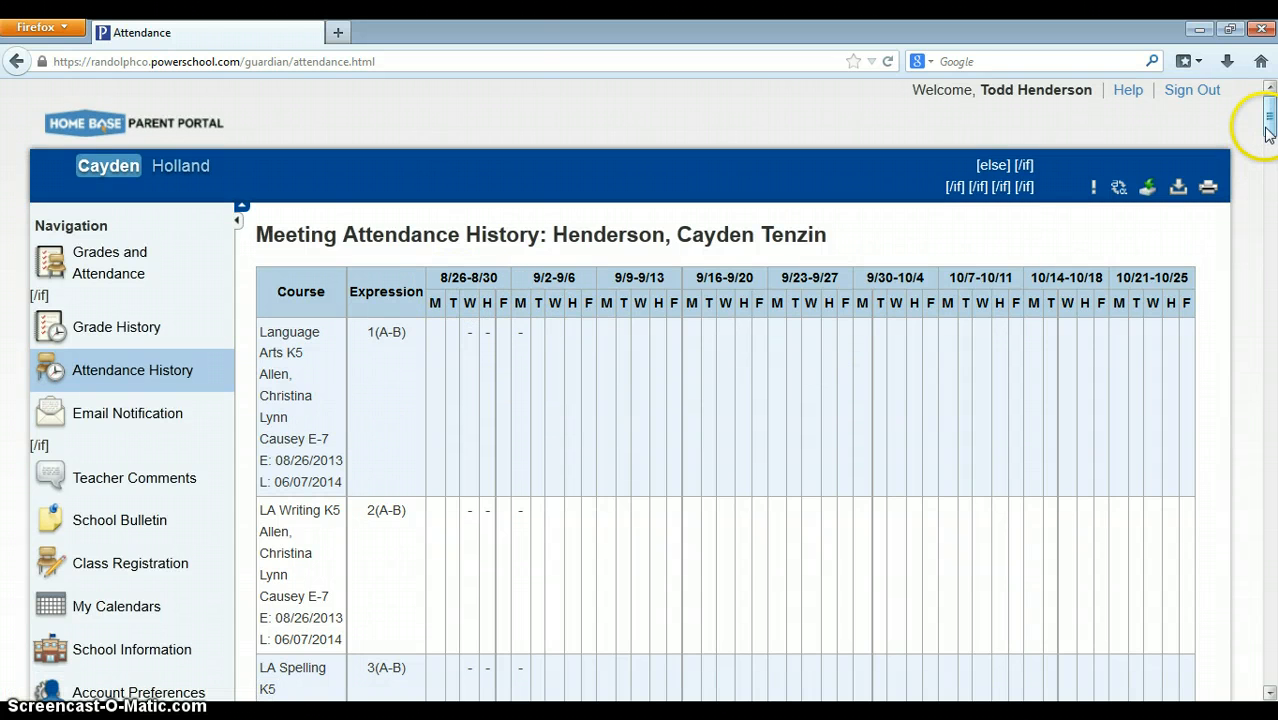
{"action": "mouse_move", "coordinate": [1268, 148]}
{"action": "left_mouse_down"}
{"action": "mouse_move", "coordinate": [1267, 531]}
{"action": "mouse_move", "coordinate": [1268, 125]}
{"action": "left_mouse_up"}
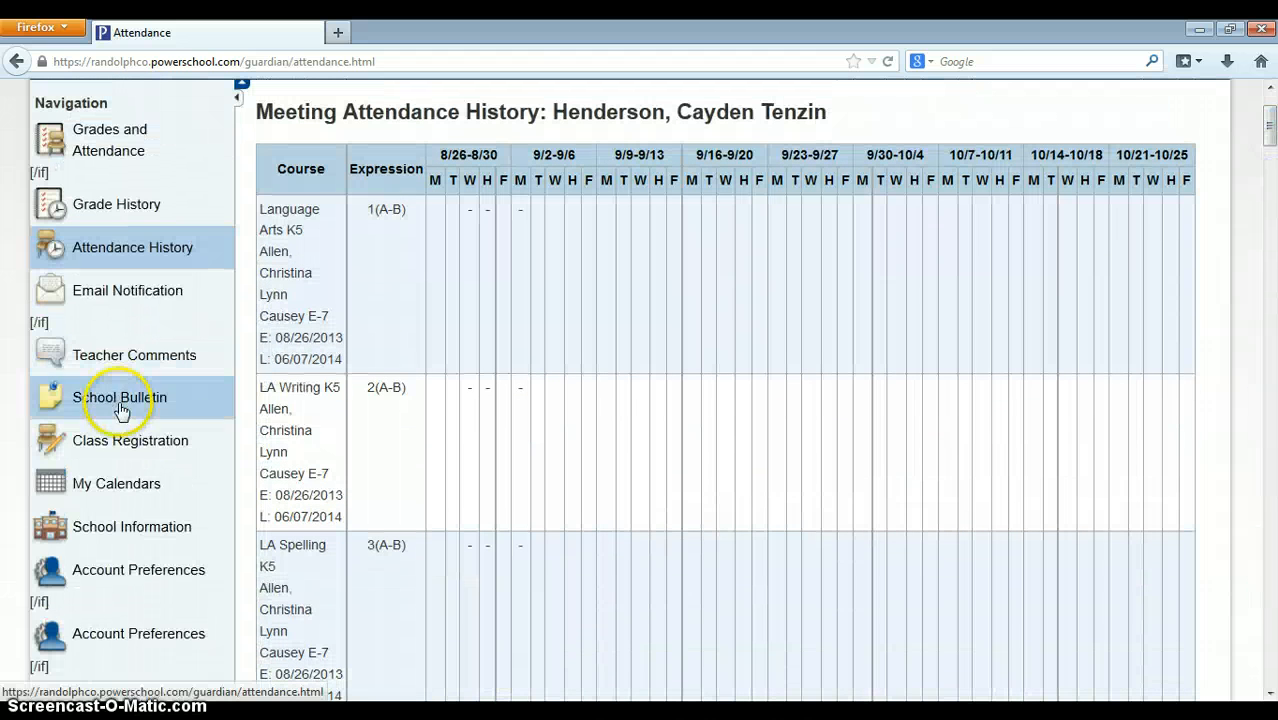
Step: Open the email notification settings, view the frequency options and choose Daily
{"action": "left_click", "coordinate": [99, 300]}
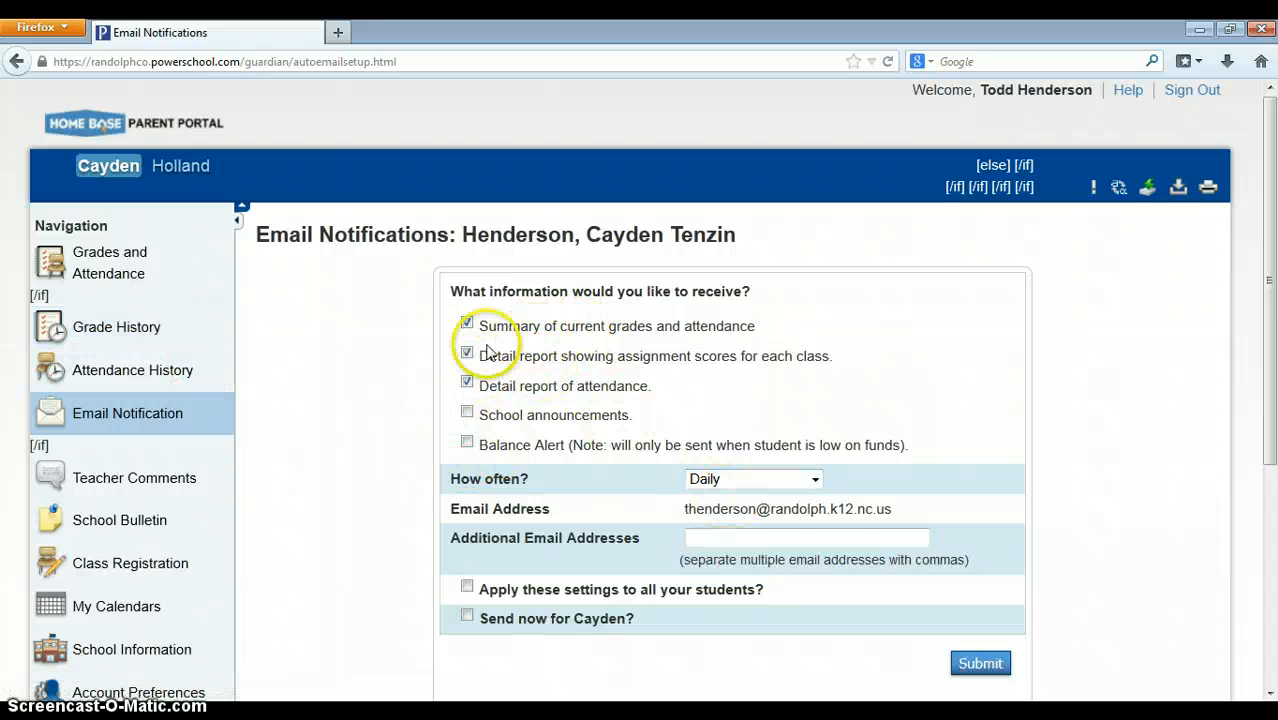
{"action": "left_click", "coordinate": [740, 479]}
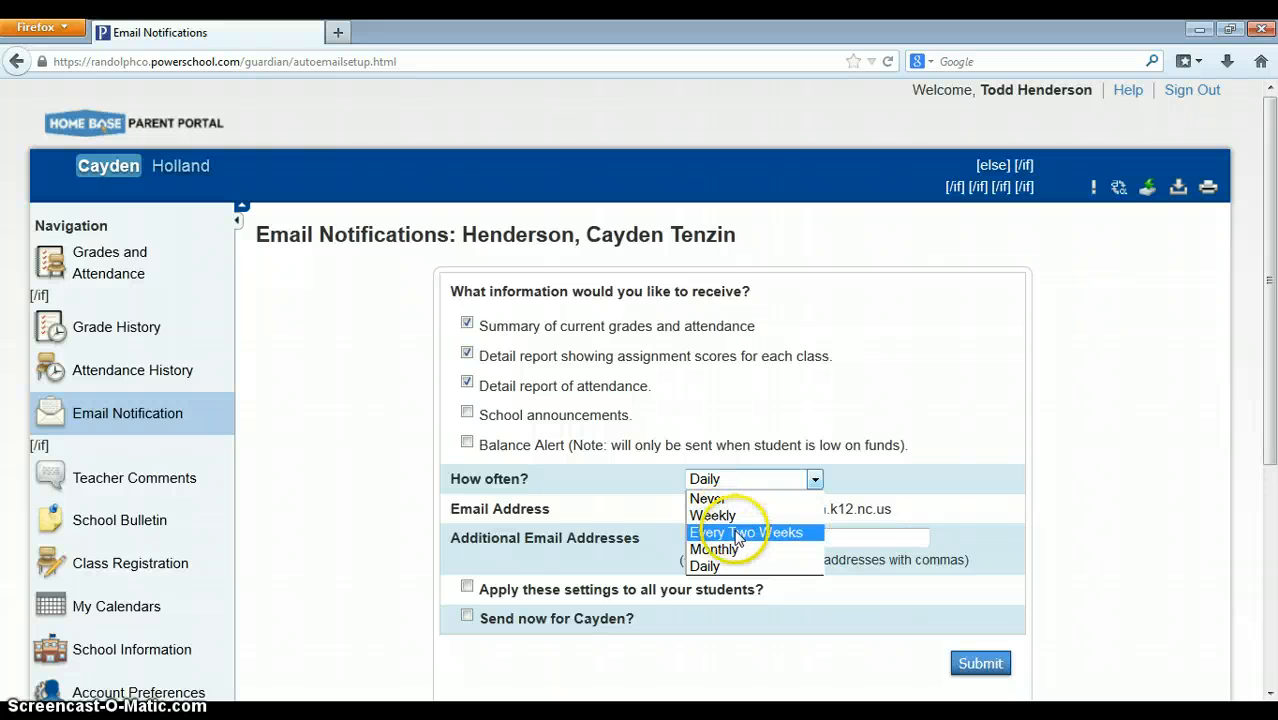
{"action": "left_click", "coordinate": [723, 568]}
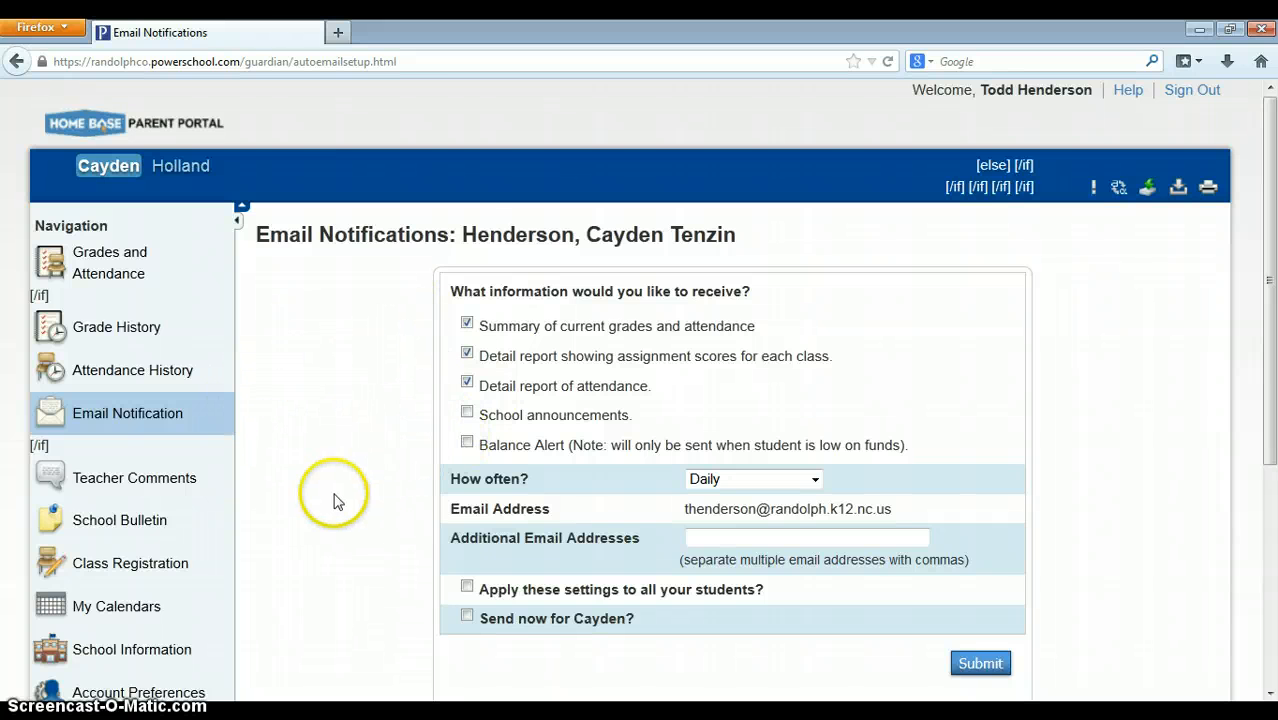
Step: Open the teacher comments and show those for reporting term F1
{"action": "scroll", "coordinate": [238, 478], "scroll_direction": "down", "scroll_amount": 3}
{"action": "left_click", "coordinate": [160, 335]}
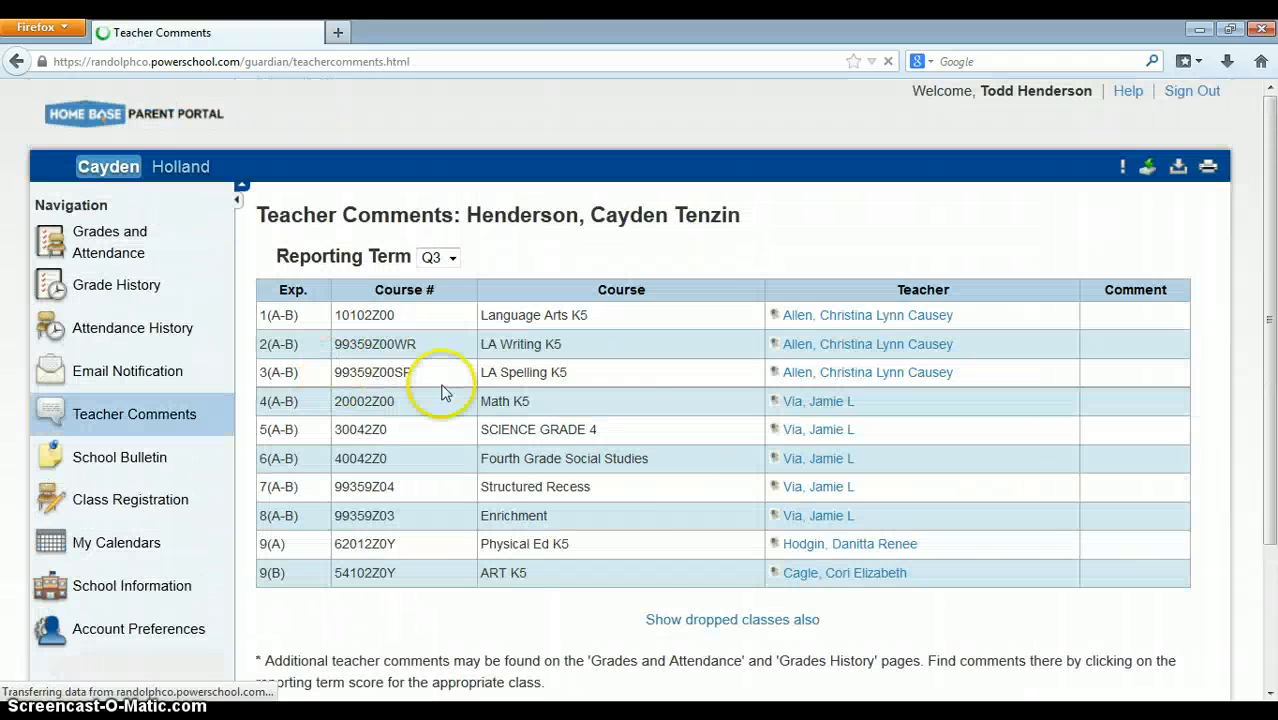
{"action": "left_click", "coordinate": [449, 257]}
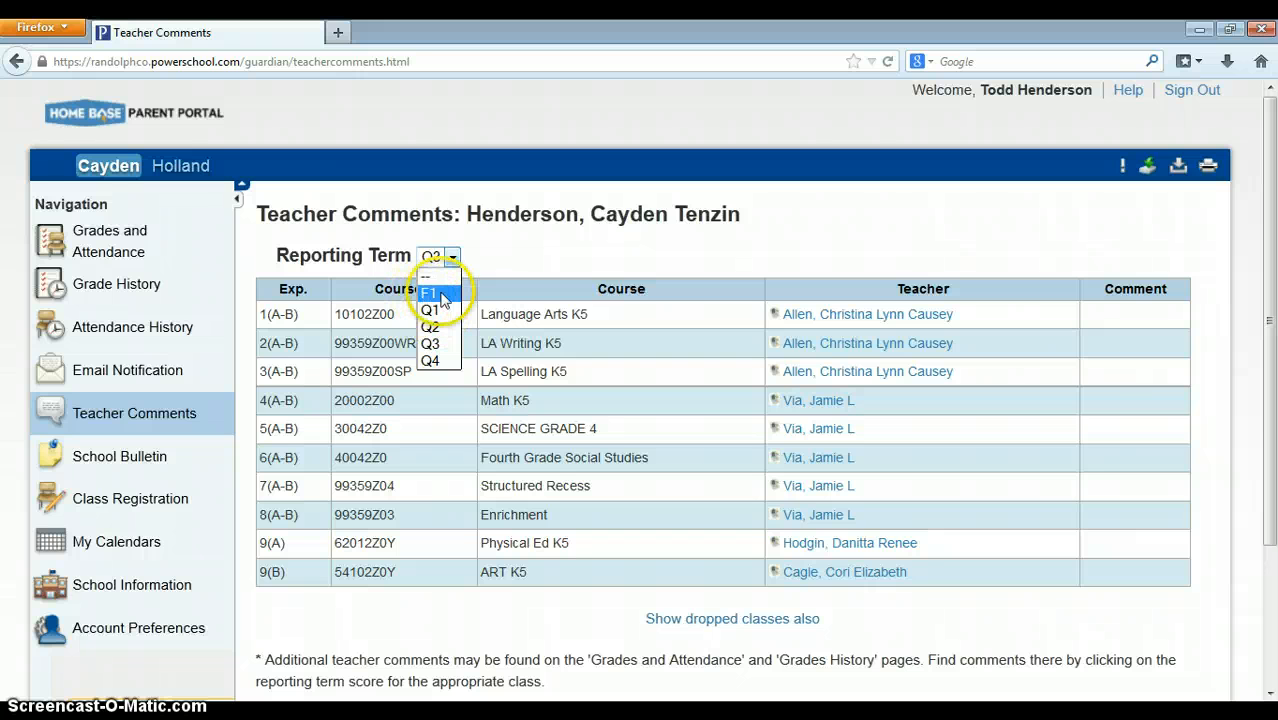
{"action": "left_click", "coordinate": [441, 295]}
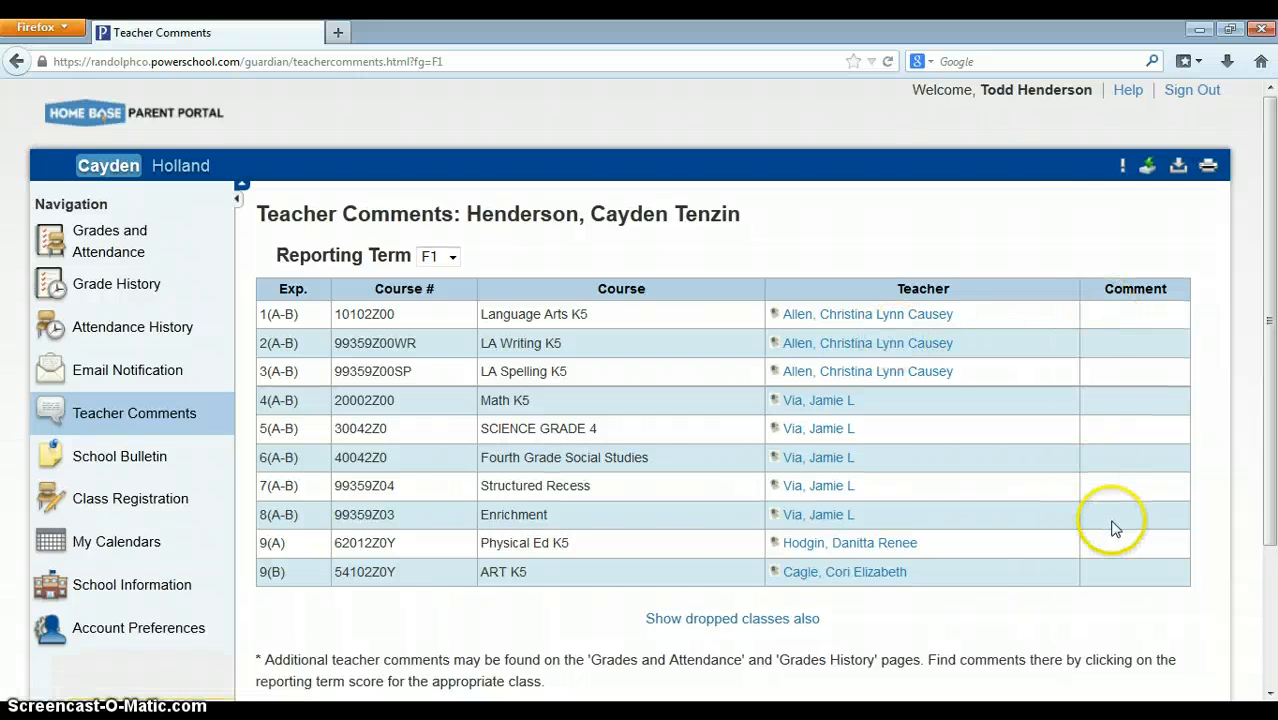
Step: View the school bulletin, close it, and open the class registration page
{"action": "left_click", "coordinate": [120, 458]}
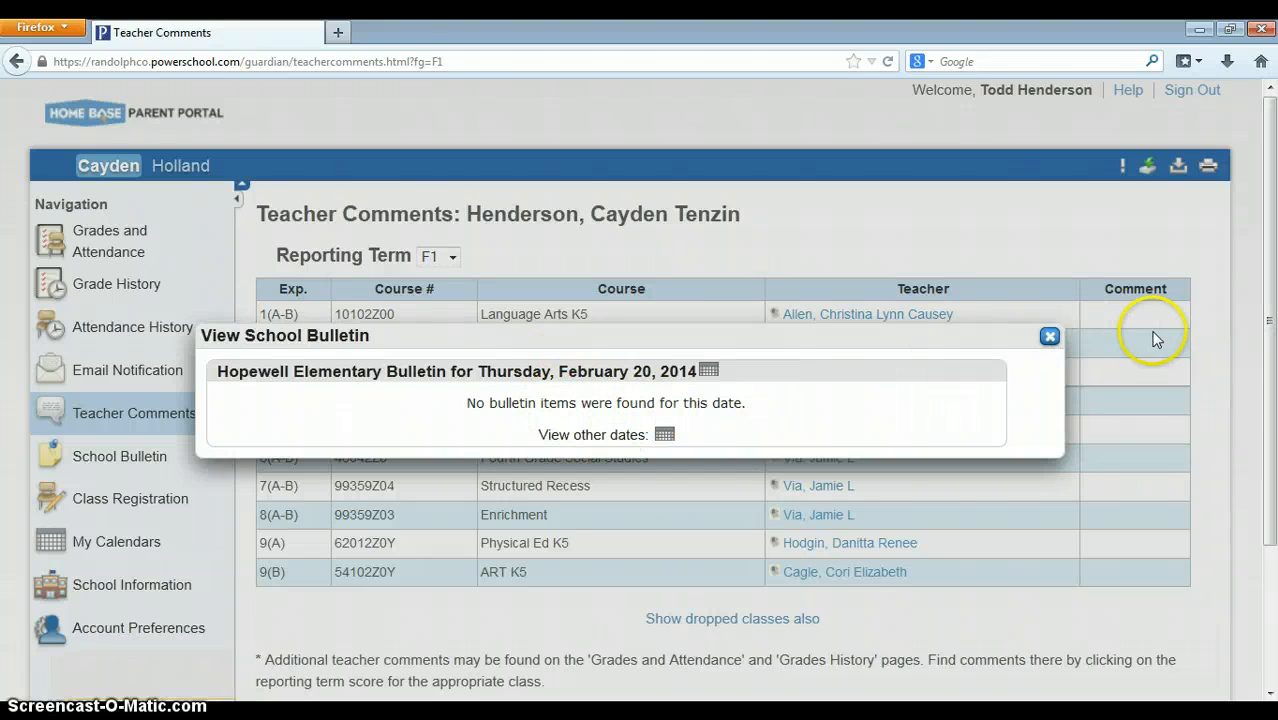
{"action": "left_click", "coordinate": [1048, 337]}
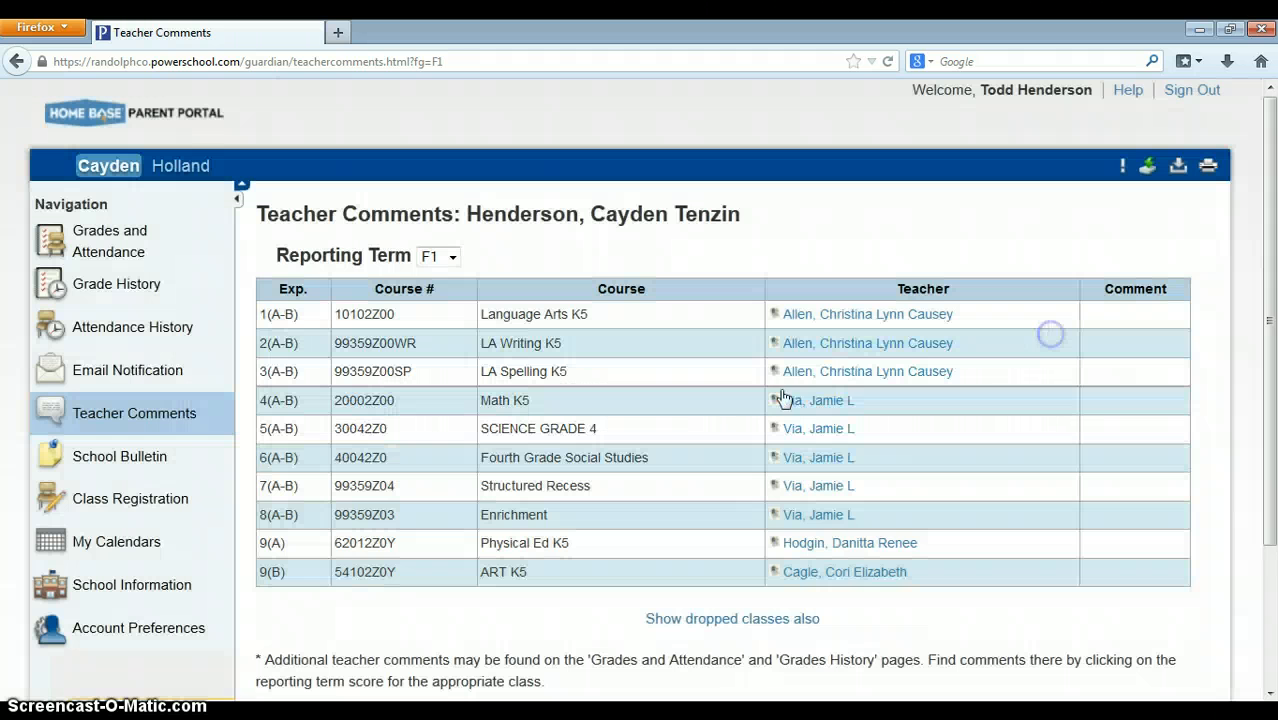
{"action": "left_click", "coordinate": [133, 512]}
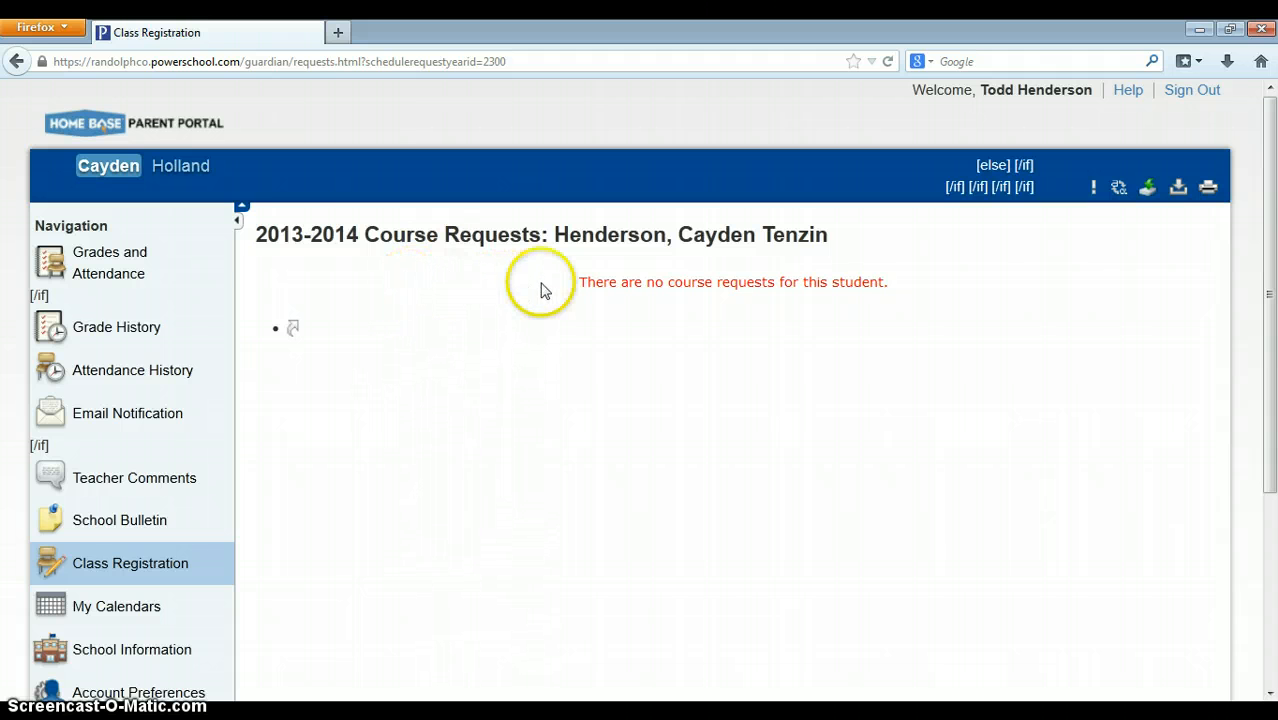
Step: Open My Calendars and review the supported calendar applications and the homework calendar subscription options
{"action": "scroll", "coordinate": [240, 434], "scroll_direction": "down", "scroll_amount": 3}
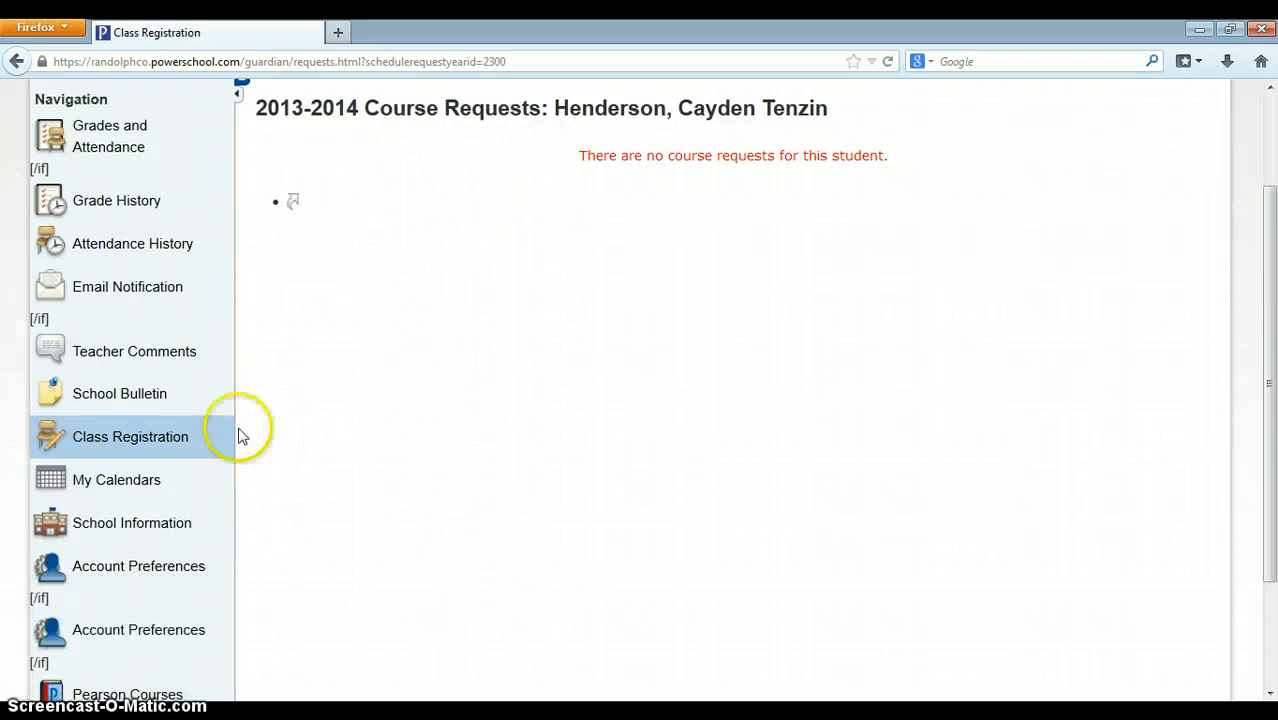
{"action": "left_click", "coordinate": [104, 459]}
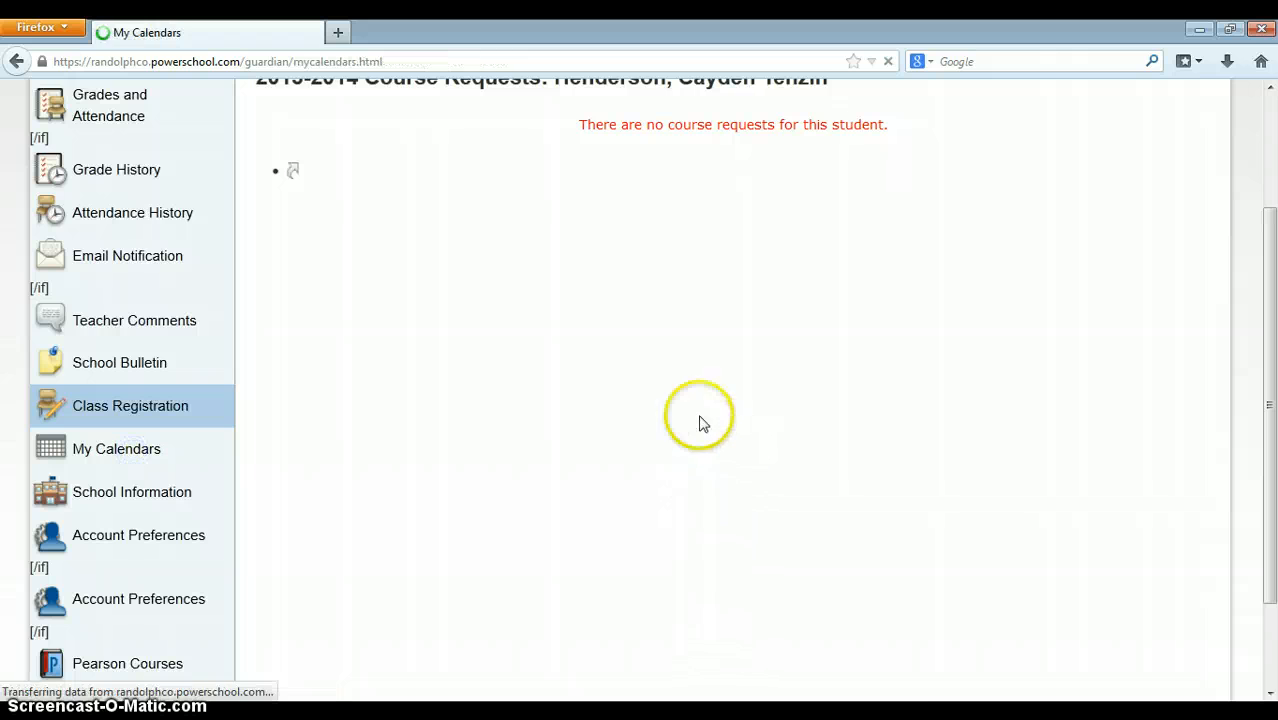
{"action": "scroll", "coordinate": [737, 400], "scroll_direction": "down", "scroll_amount": 3}
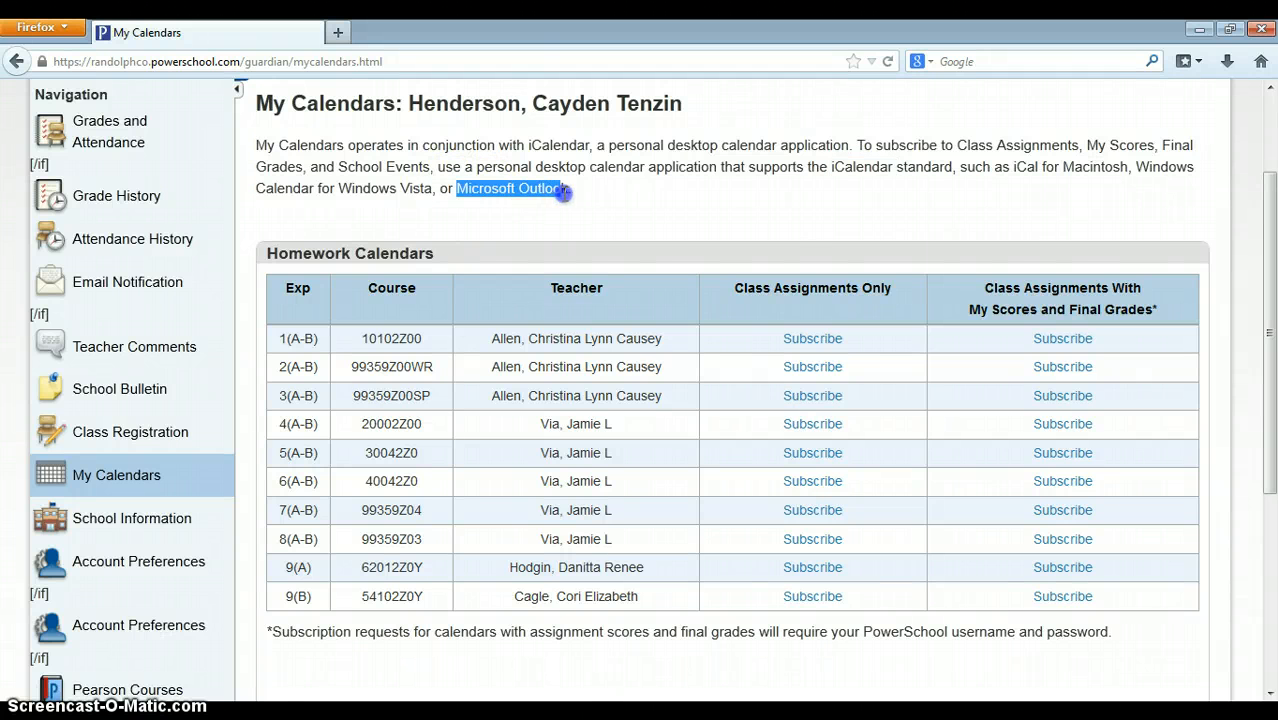
{"action": "left_click", "coordinate": [735, 394]}
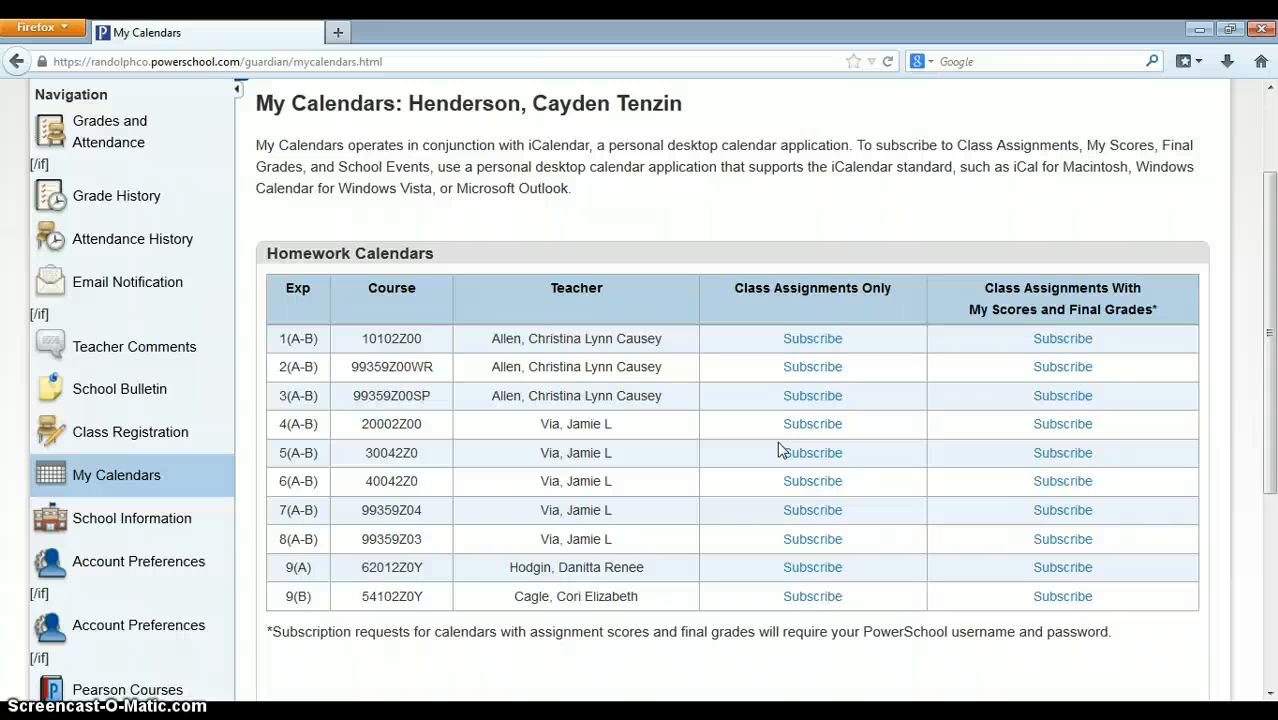
{"action": "left_click", "coordinate": [813, 431]}
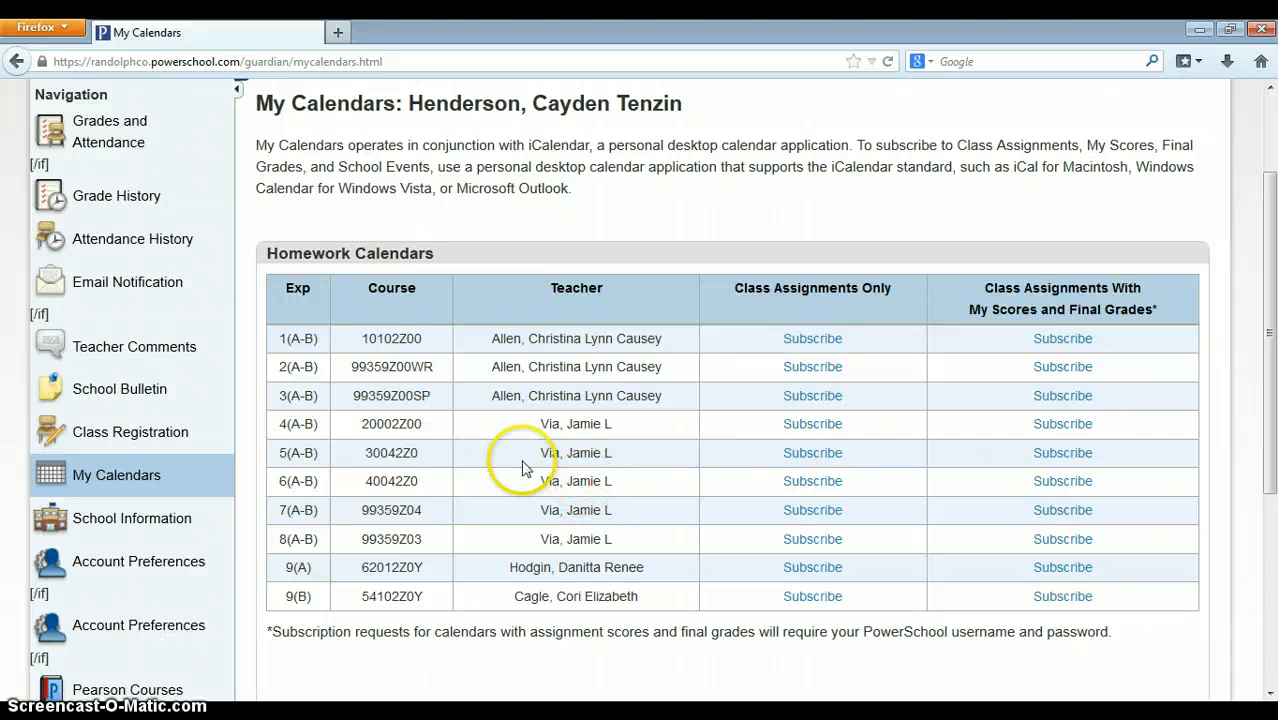
Step: View the school information page and open the account preferences profile
{"action": "left_click", "coordinate": [165, 519]}
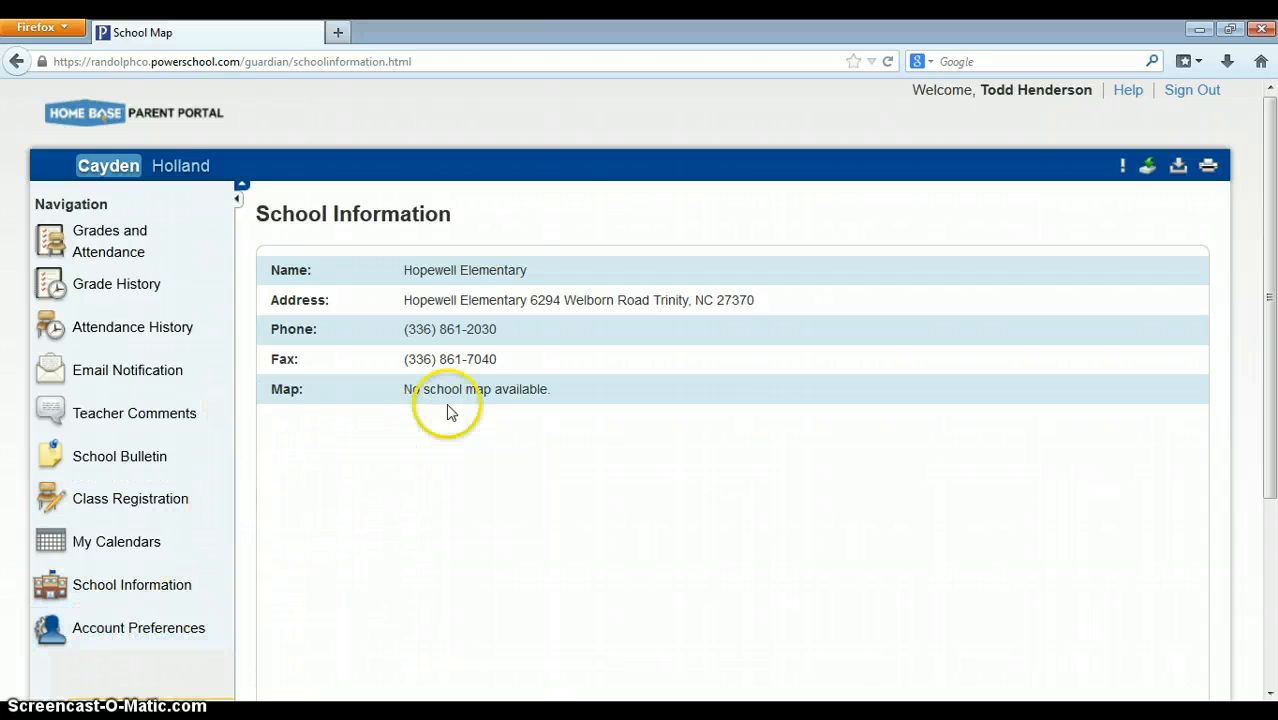
{"action": "left_click", "coordinate": [129, 641]}
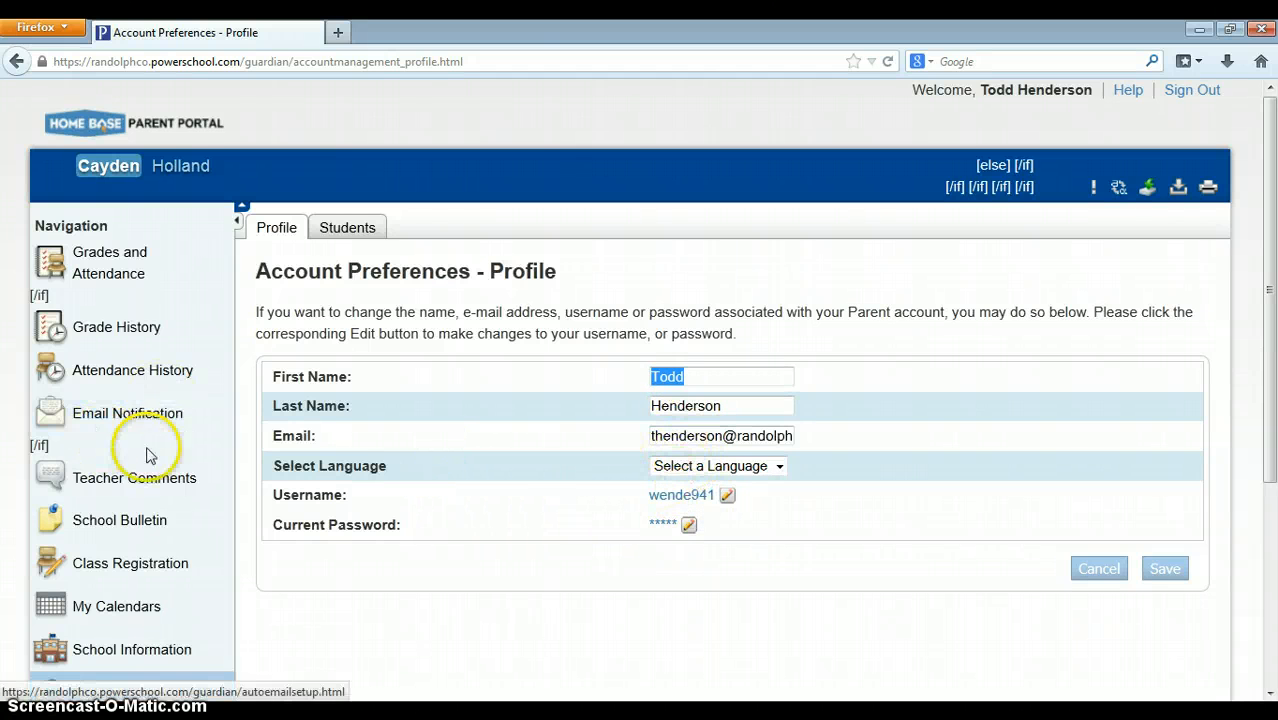
{"action": "scroll", "coordinate": [230, 441], "scroll_direction": "down", "scroll_amount": 3}
{"action": "scroll", "coordinate": [238, 434], "scroll_direction": "up", "scroll_amount": 2}
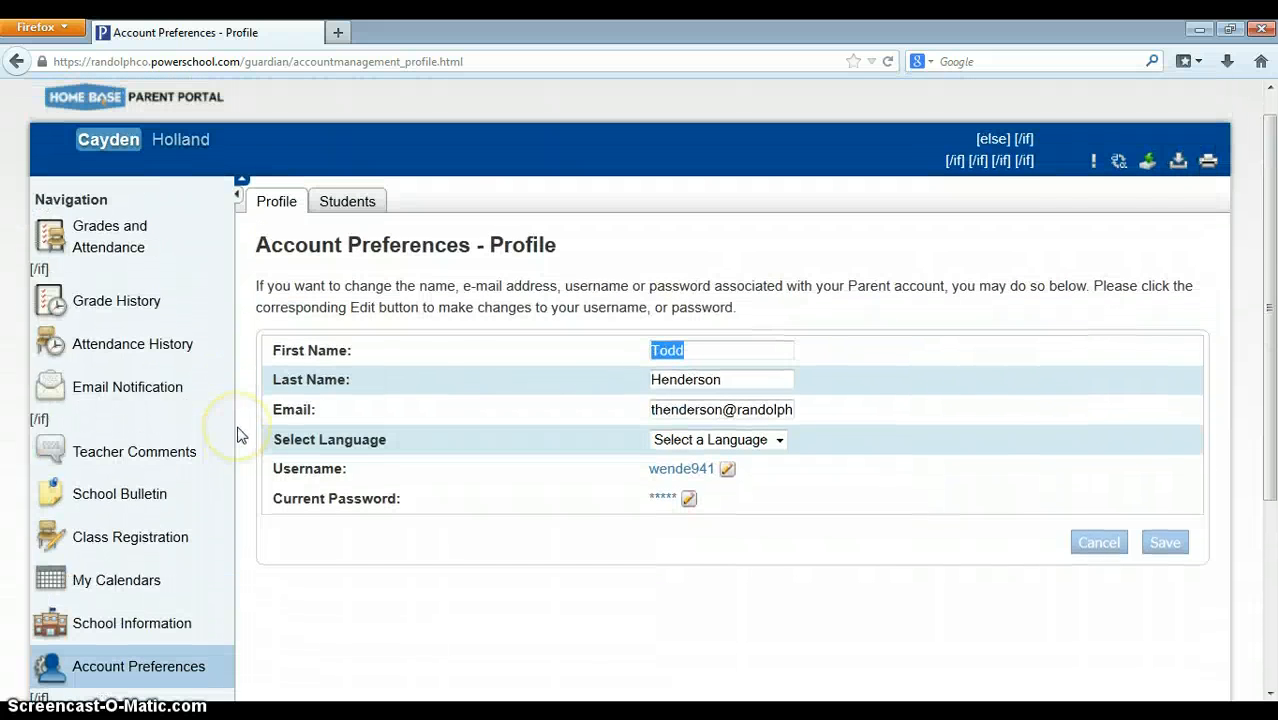
Step: Return to Grades and Attendance and review the attendance and quarter grades listed by class
{"action": "left_click", "coordinate": [122, 248]}
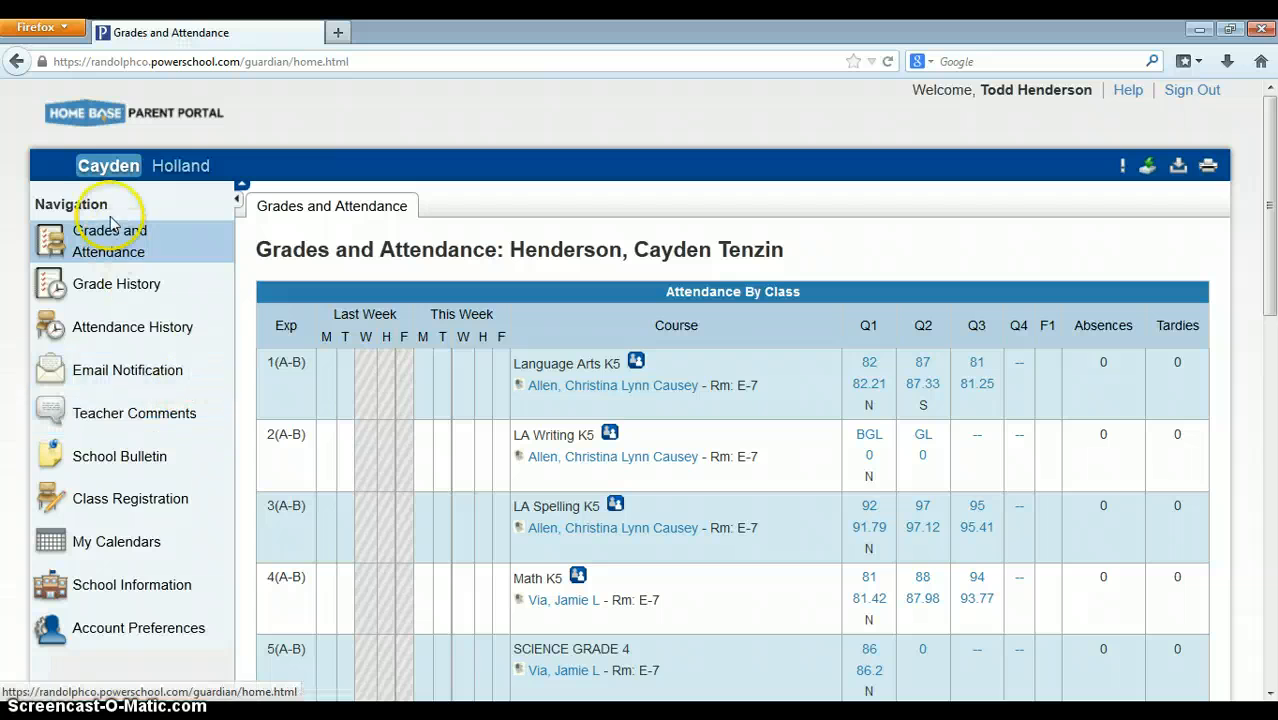
{"action": "scroll", "coordinate": [140, 610], "scroll_direction": "down", "scroll_amount": 3}
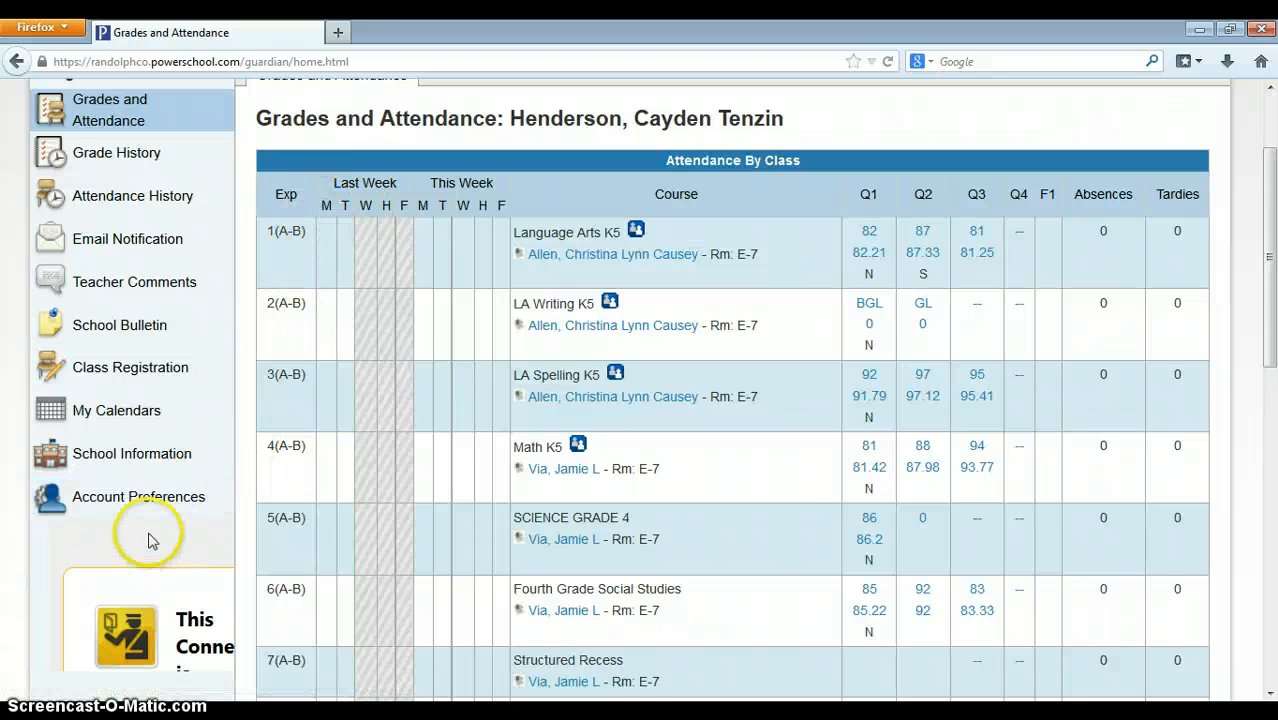
{"action": "scroll", "coordinate": [140, 480], "scroll_direction": "up", "scroll_amount": 2}
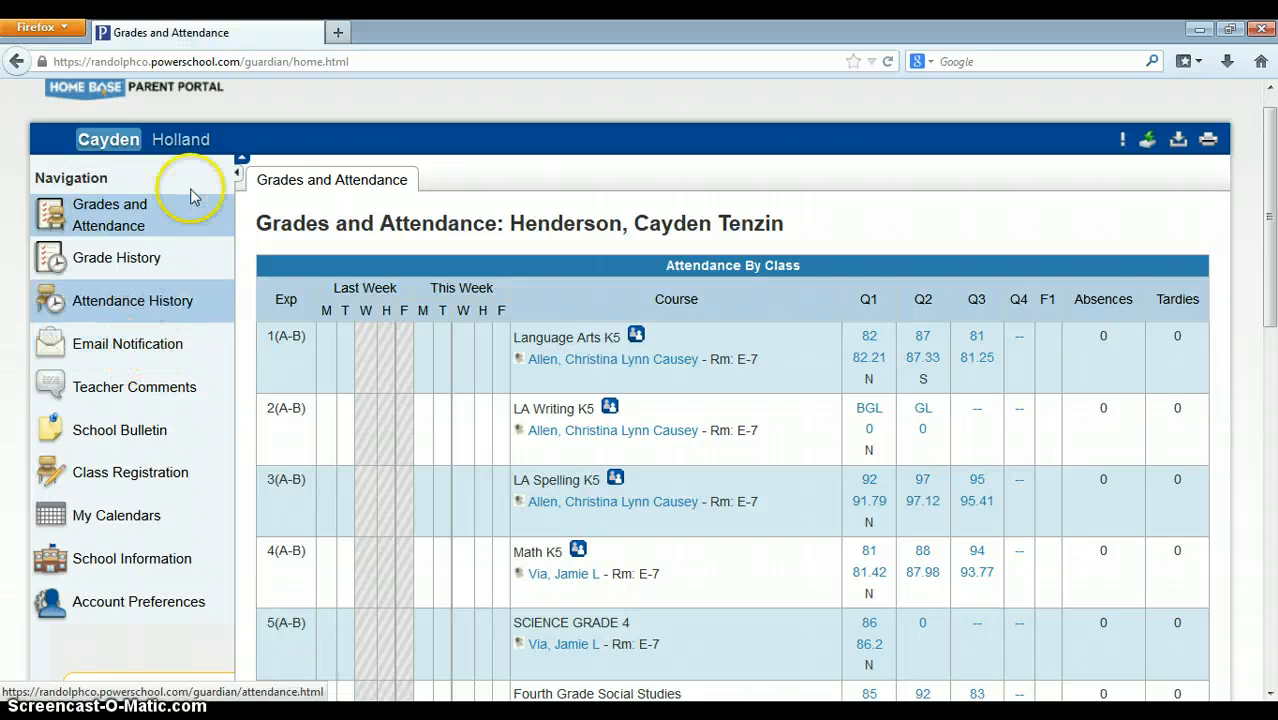
{"action": "scroll", "coordinate": [515, 285], "scroll_direction": "up", "scroll_amount": 1}
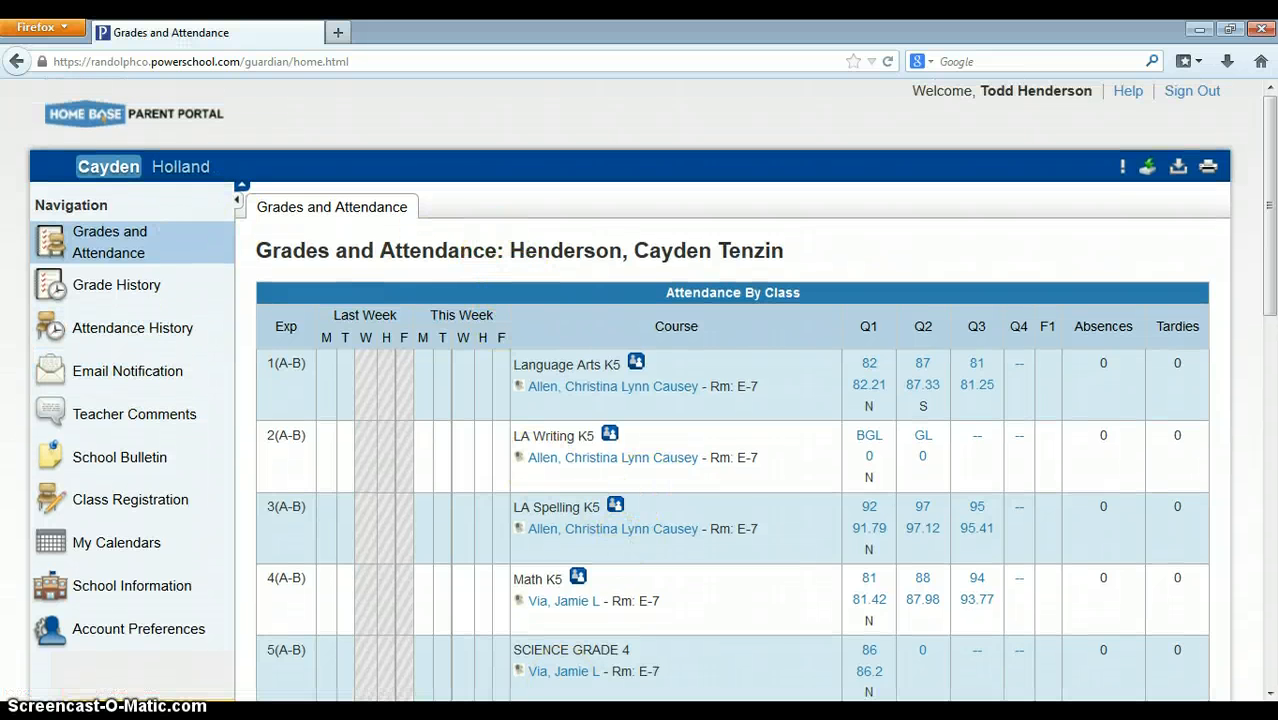
{"action": "scroll", "coordinate": [807, 642], "scroll_direction": "down", "scroll_amount": 1}
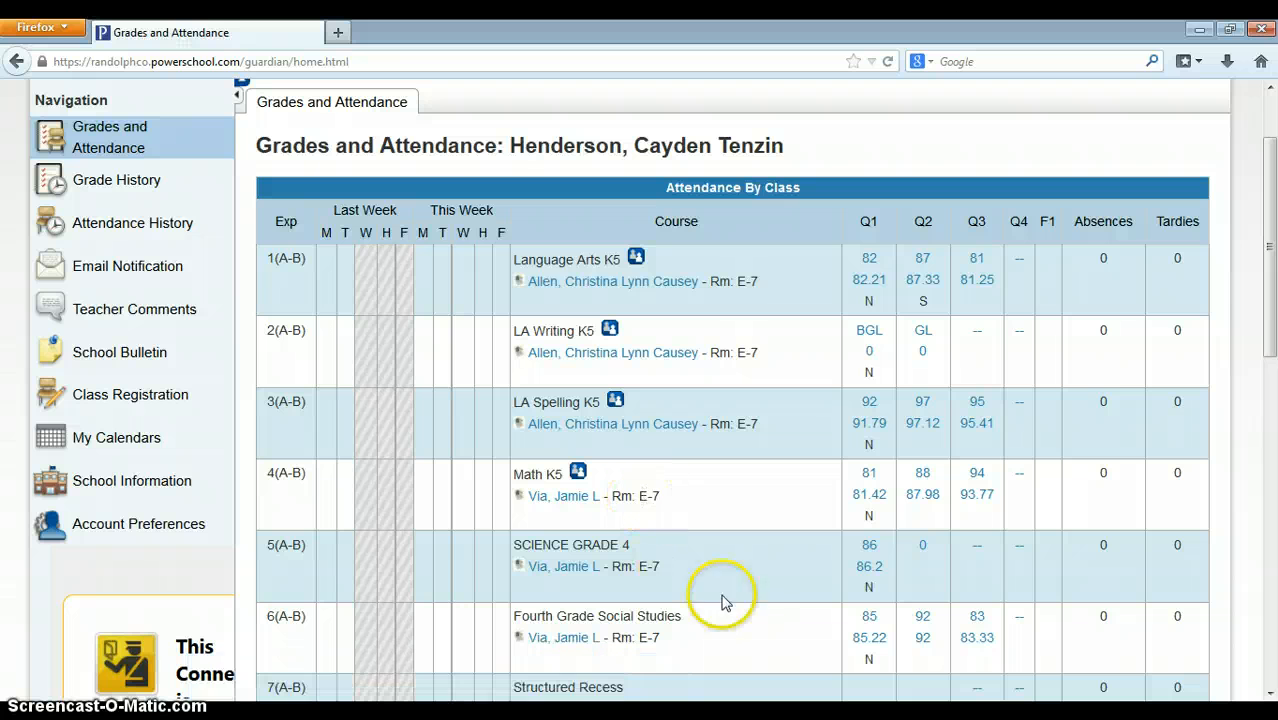
Step: Open the Q3 class score detail for Math K5 and read through the section description
{"action": "left_click", "coordinate": [972, 494]}
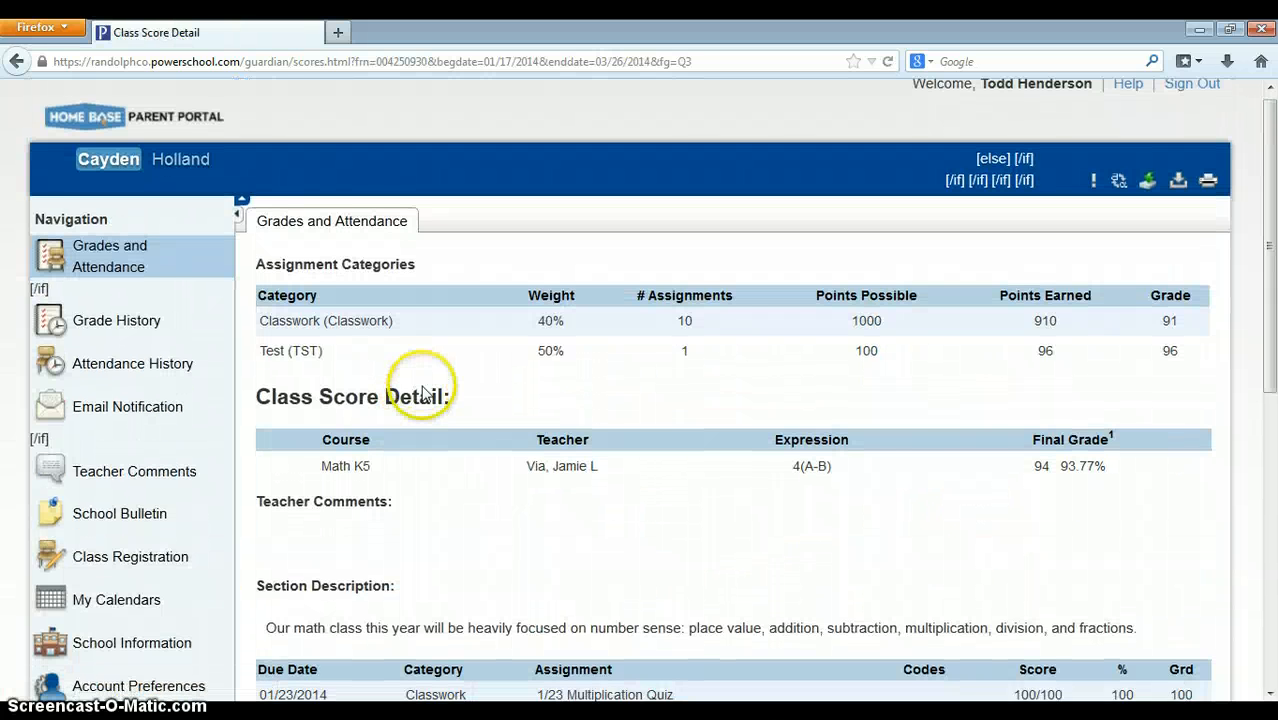
{"action": "scroll", "coordinate": [297, 533], "scroll_direction": "down", "scroll_amount": 2}
{"action": "left_click_drag", "start_coordinate": [265, 503], "coordinate": [632, 518]}
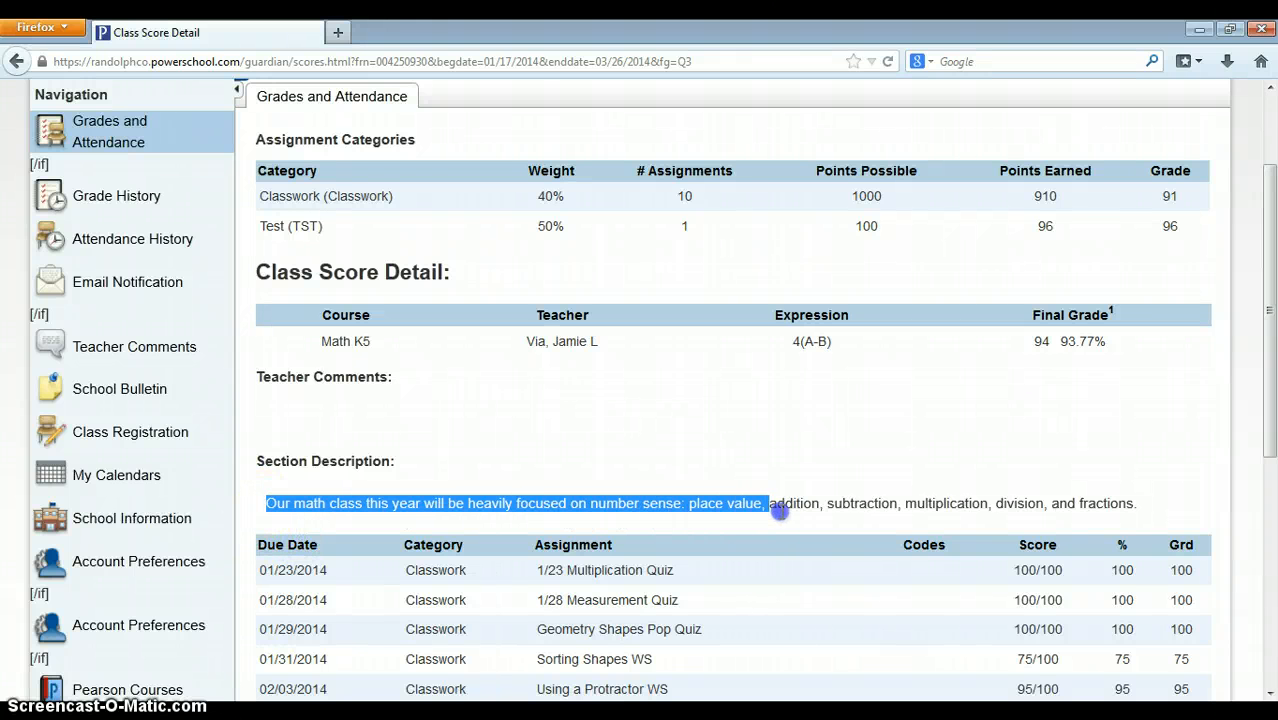
{"action": "left_click_drag", "start_coordinate": [843, 510], "coordinate": [995, 518]}
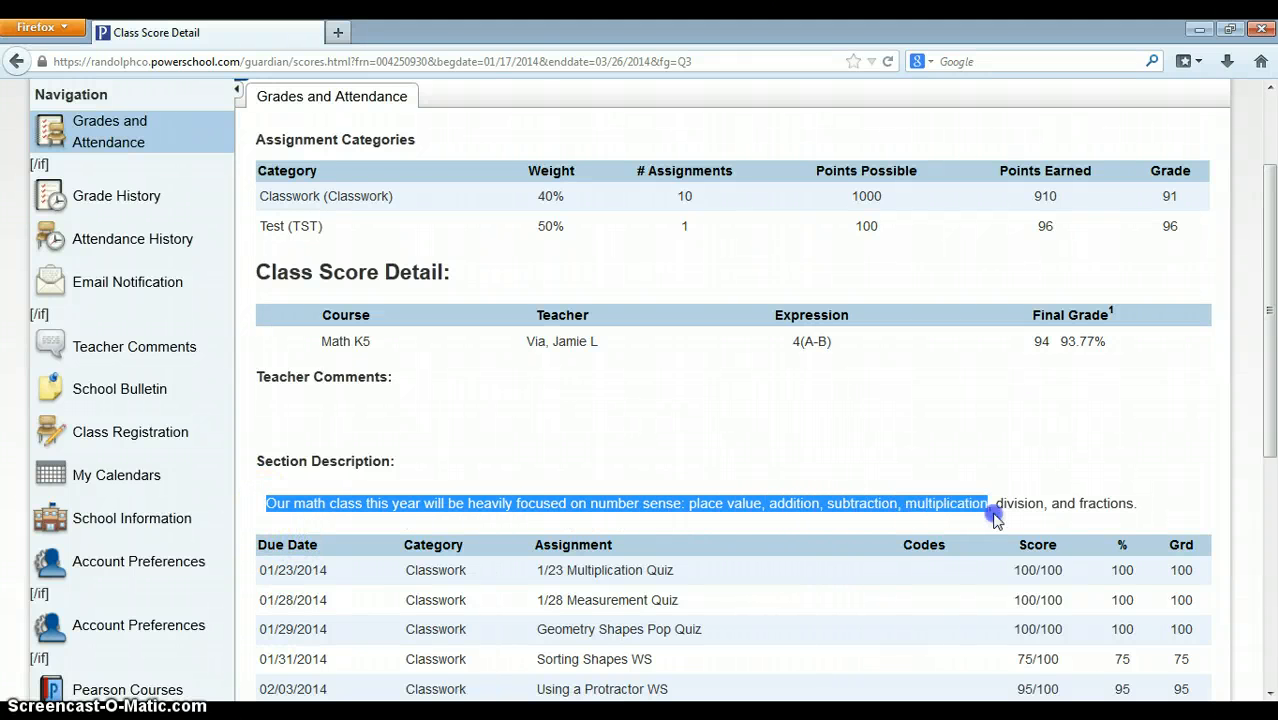
{"action": "left_click", "coordinate": [380, 495]}
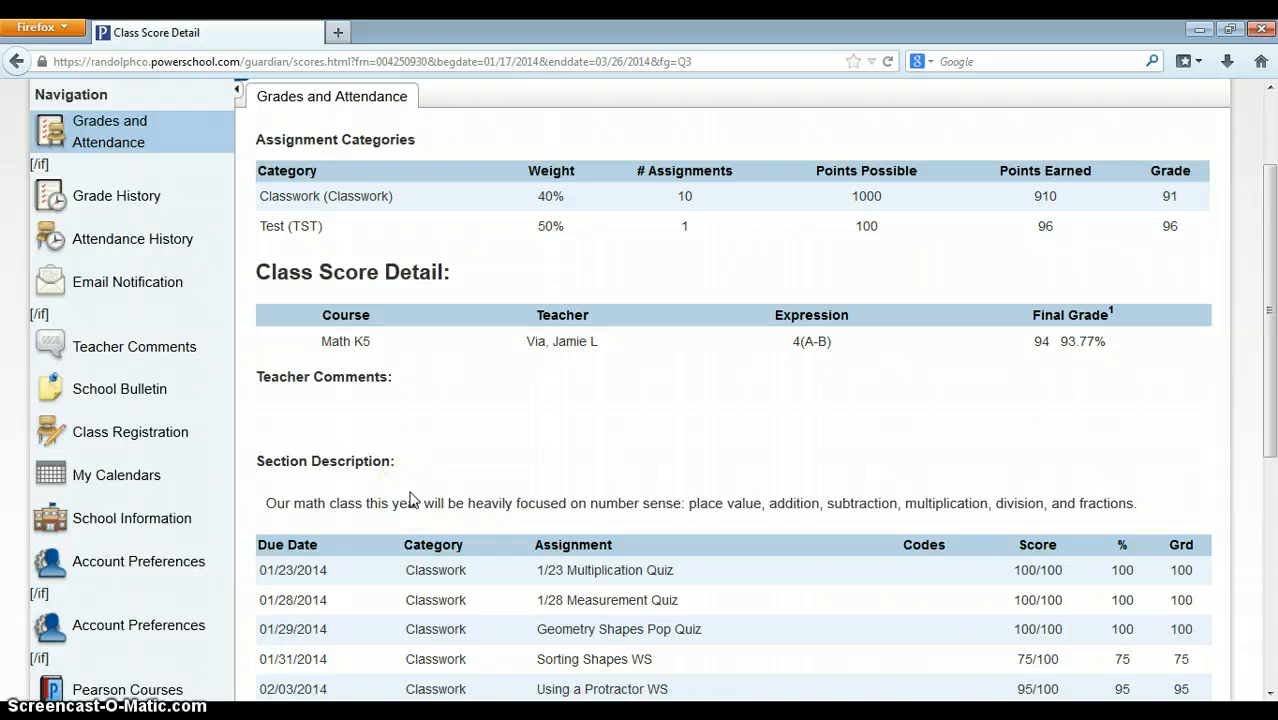
Step: Read the teacher's score comment for the Math K5 Practice Assignment due 02/19/2014 and close it
{"action": "scroll", "coordinate": [410, 500], "scroll_direction": "down", "scroll_amount": 5}
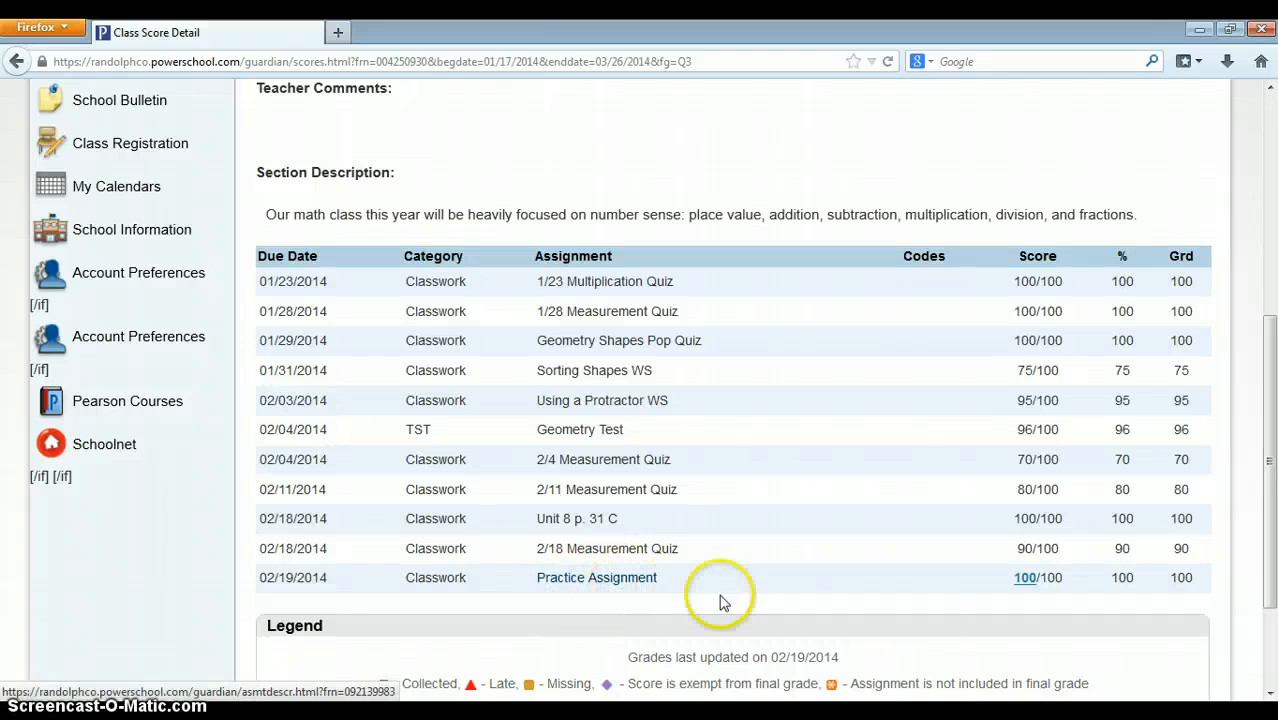
{"action": "left_click", "coordinate": [1024, 580]}
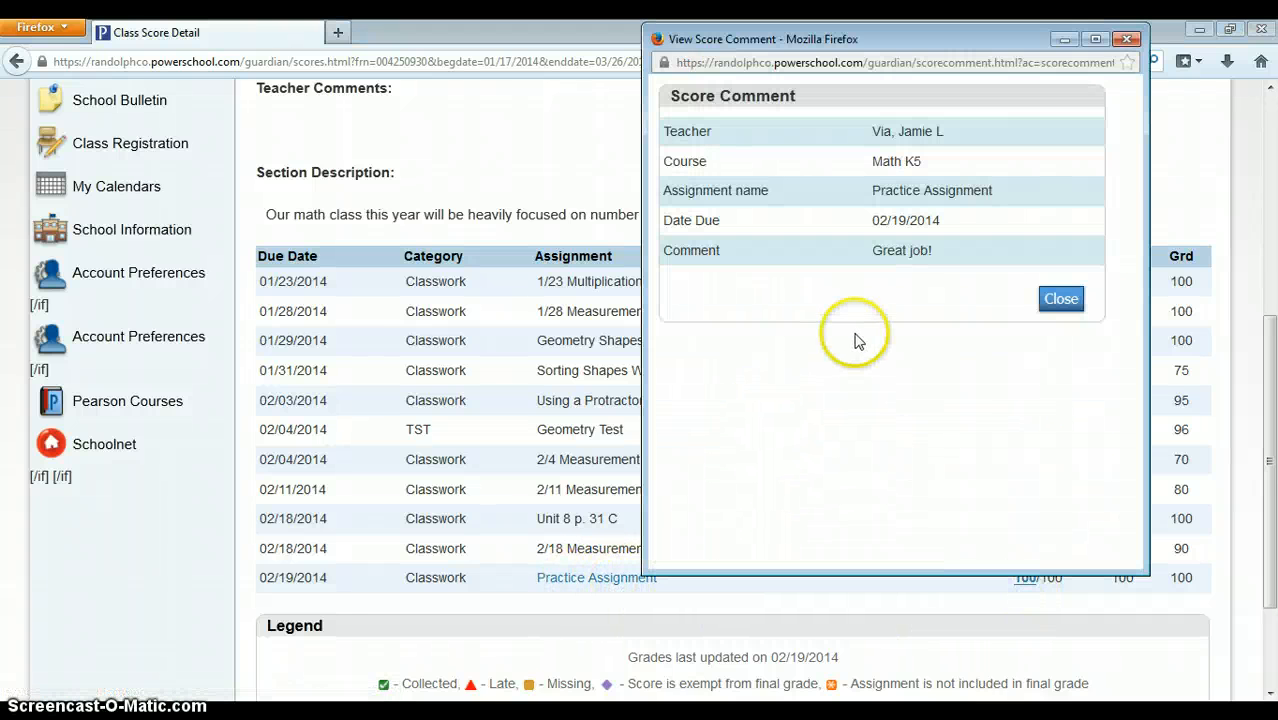
{"action": "left_click_drag", "start_coordinate": [932, 251], "coordinate": [870, 251]}
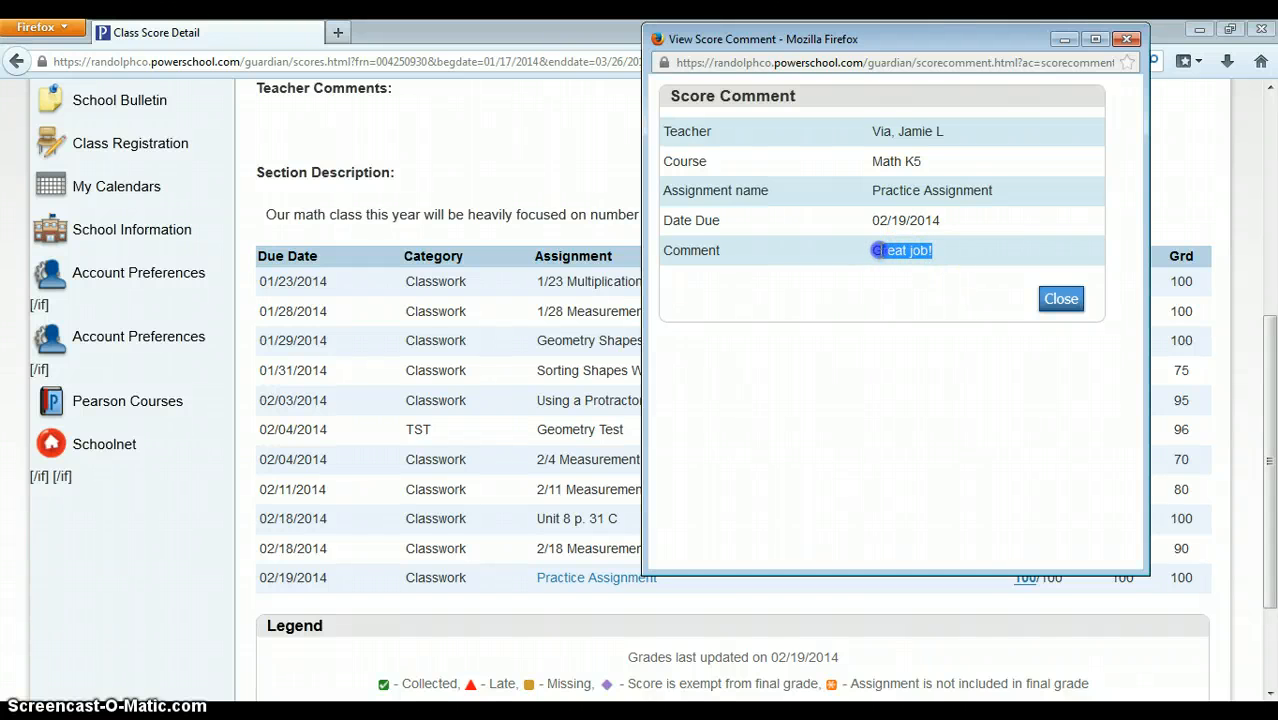
{"action": "left_click", "coordinate": [1068, 304]}
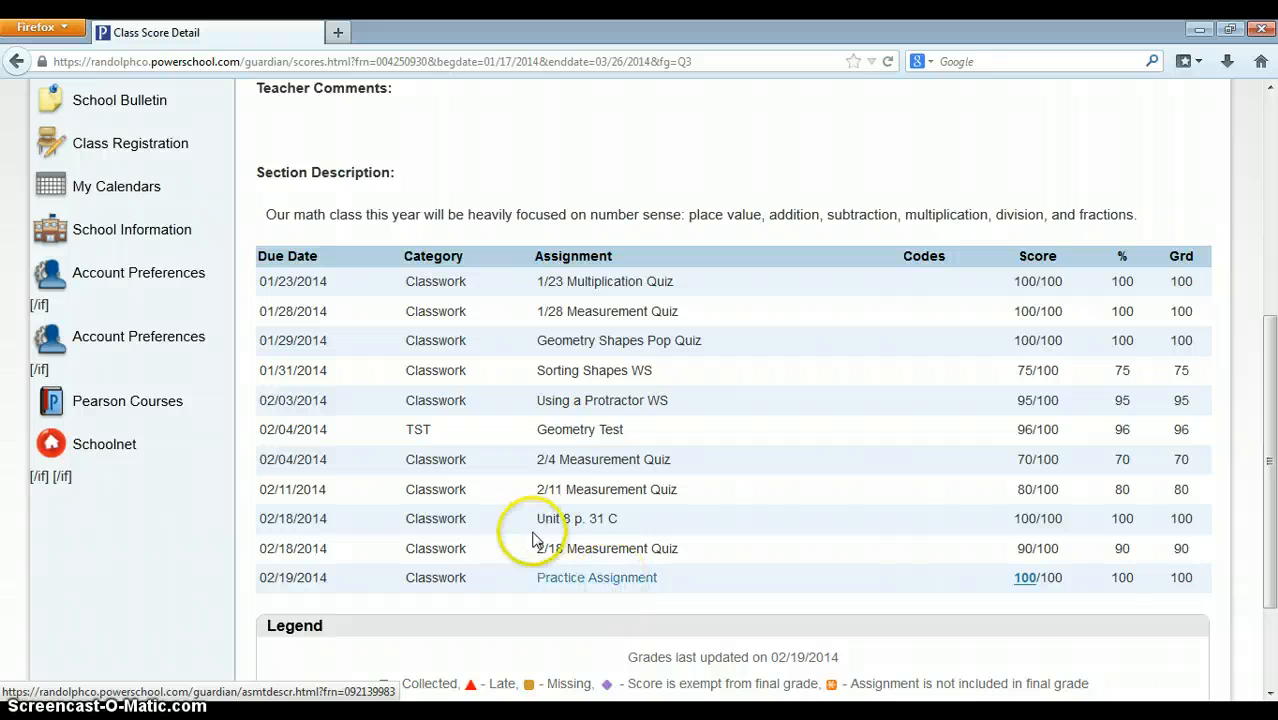
Step: Switch to PowerTeacher Gradebook, bring the Practice Assignment column into view, and select the student row with the 93.77% final grade
{"action": "left_click", "coordinate": [434, 716]}
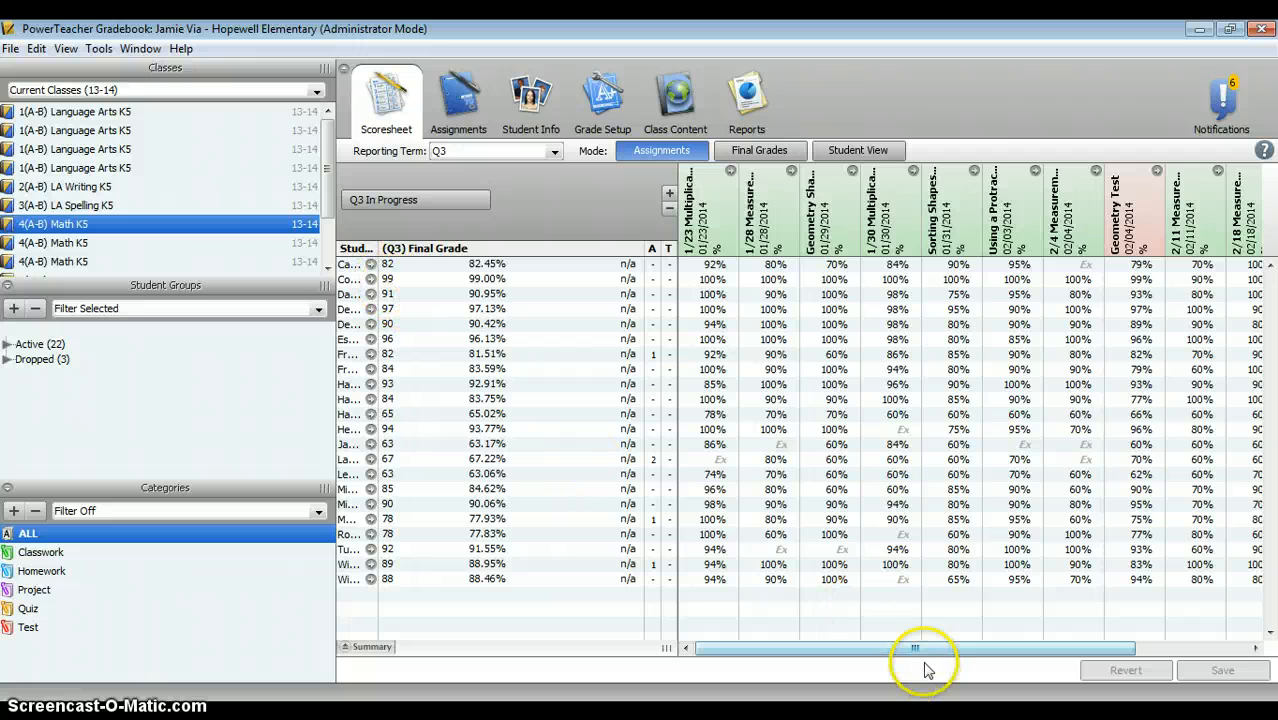
{"action": "left_click_drag", "start_coordinate": [948, 652], "coordinate": [1061, 651]}
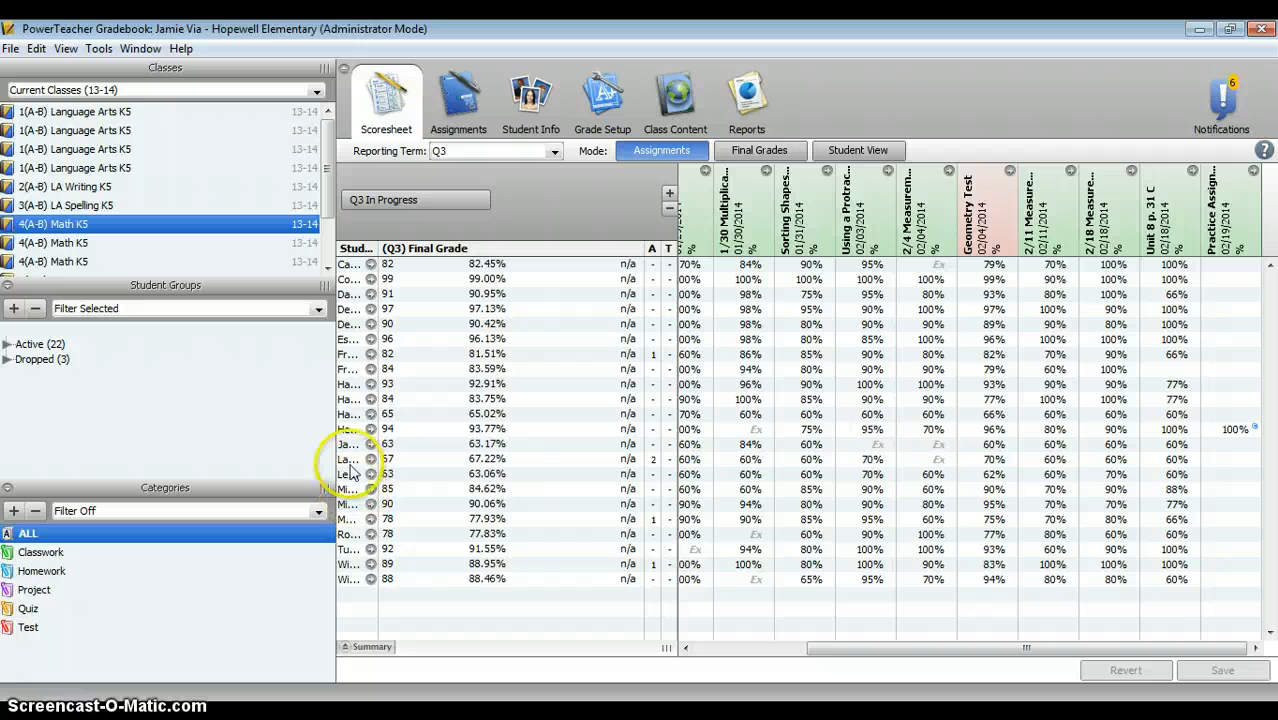
{"action": "left_click", "coordinate": [384, 431]}
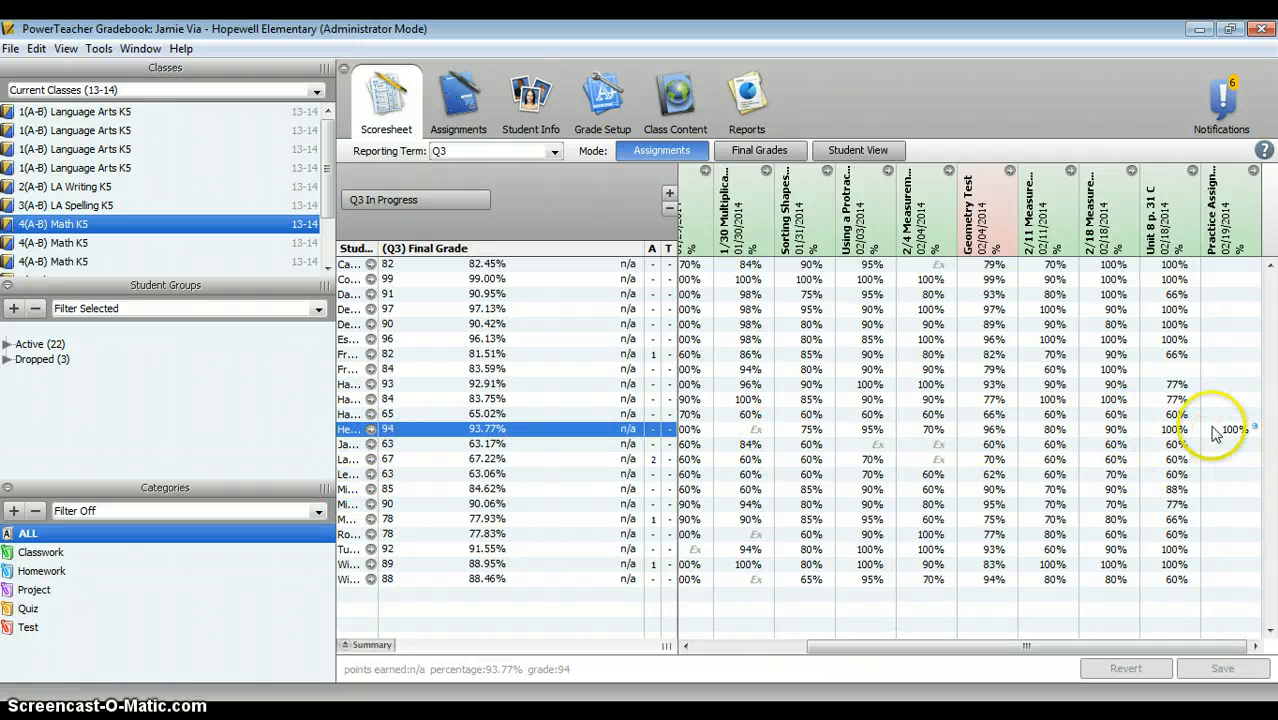
Step: Open the Math K5 class information in the gradebook and highlight its description text
{"action": "mouse_move", "coordinate": [1215, 246]}
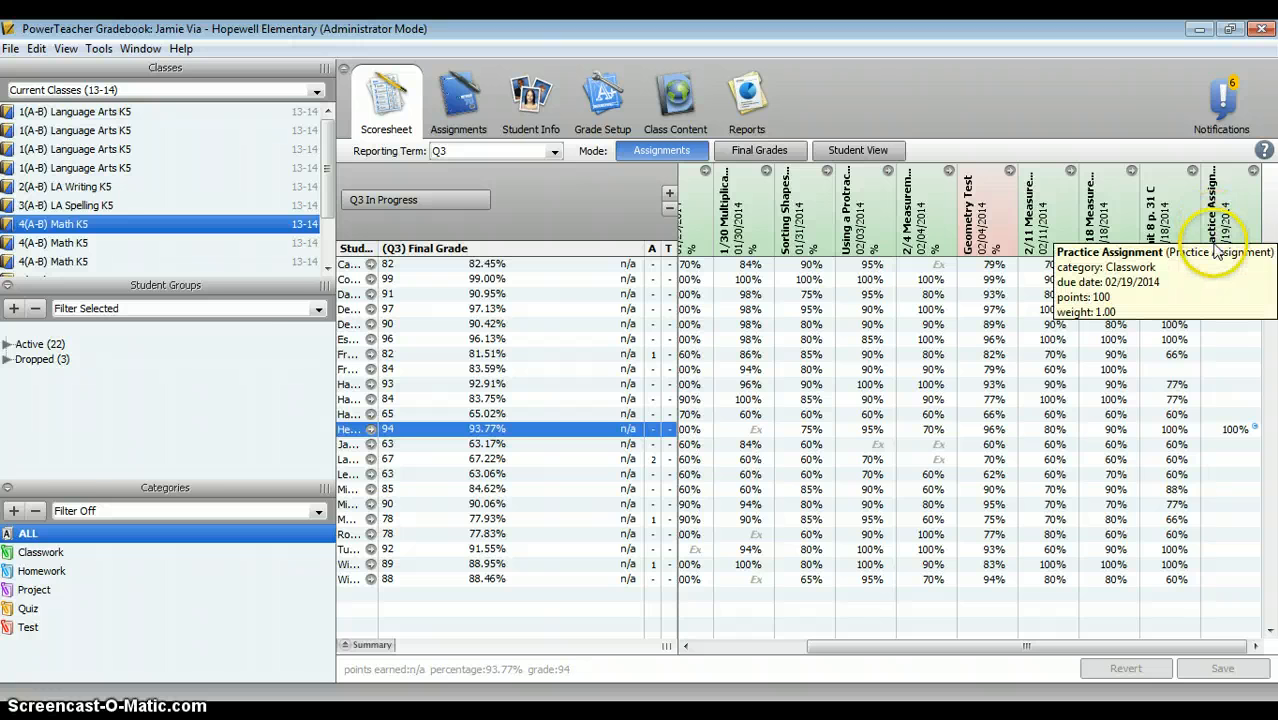
{"action": "left_click", "coordinate": [676, 100]}
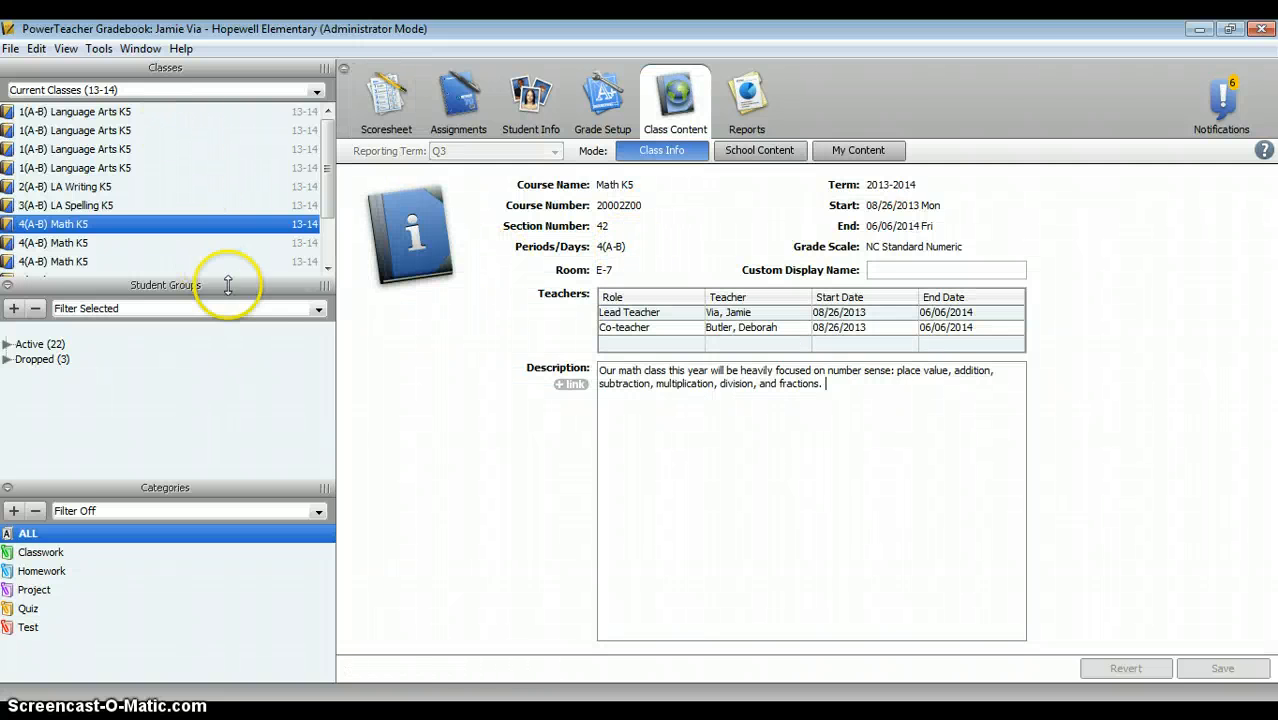
{"action": "left_click_drag", "start_coordinate": [826, 385], "coordinate": [601, 371]}
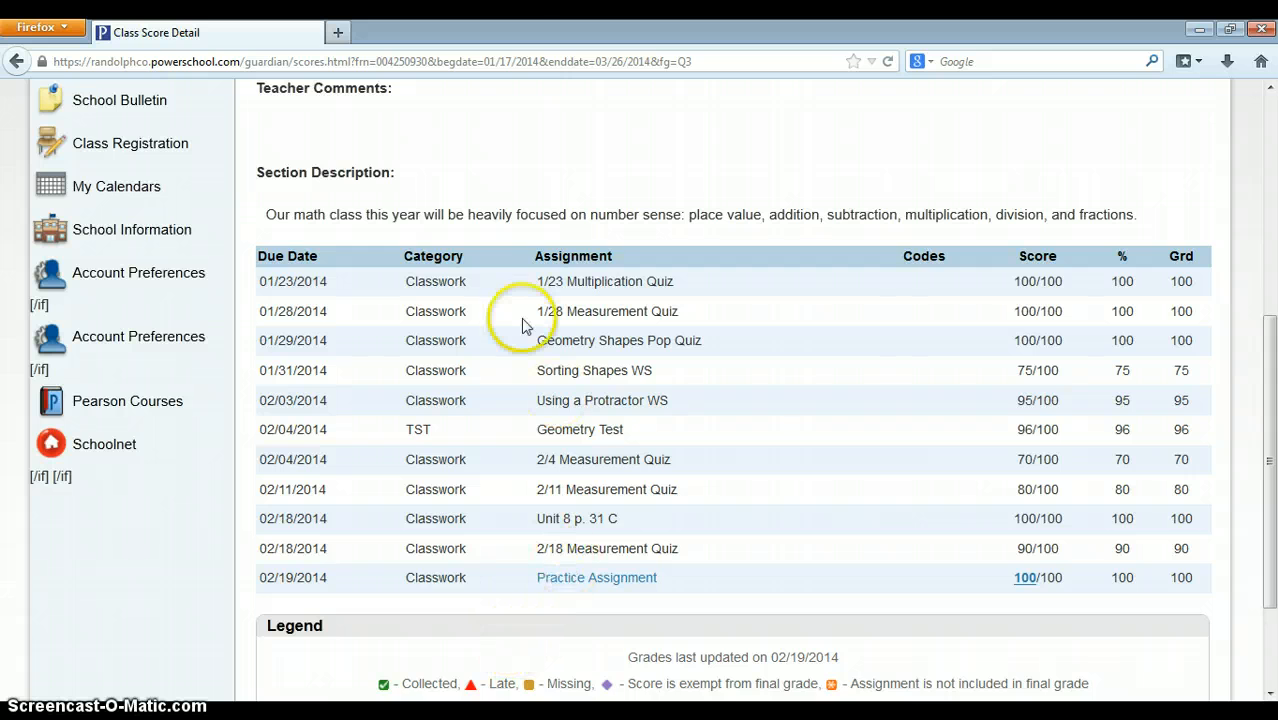
Step: Switch to the parent portal's class score detail and highlight the Math K5 section description
{"action": "scroll", "coordinate": [522, 325], "scroll_direction": "up", "scroll_amount": 1}
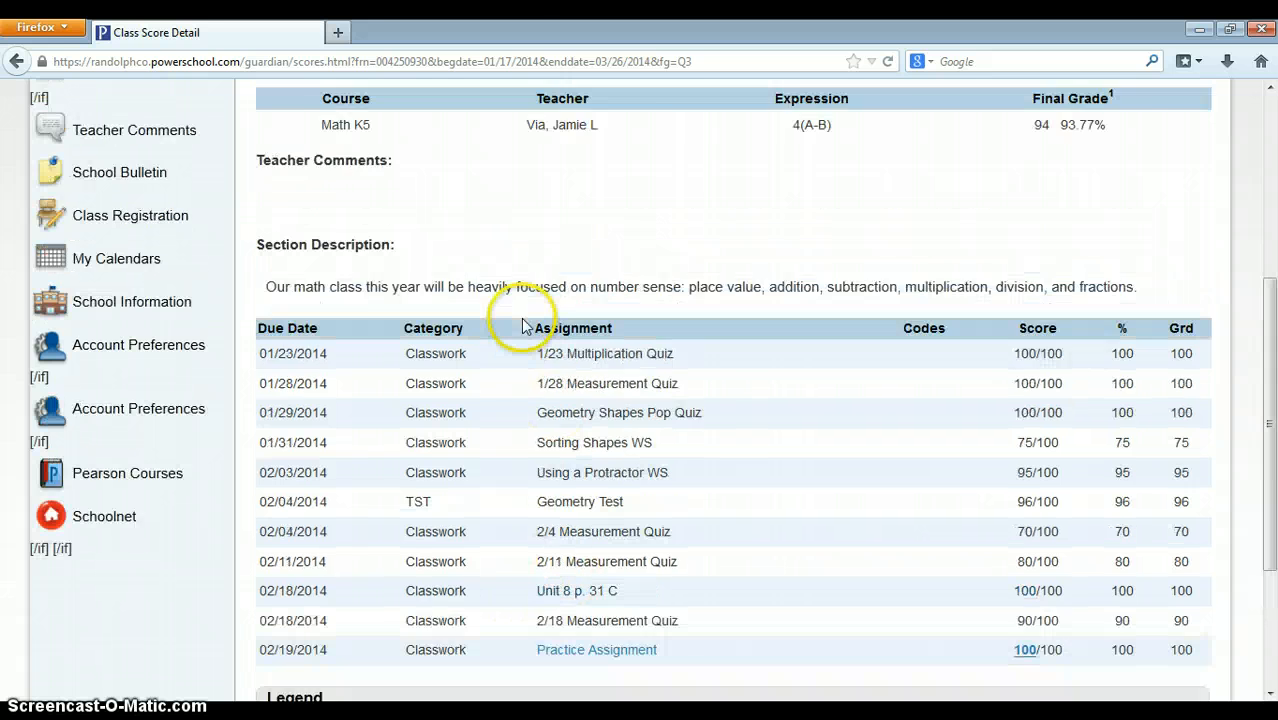
{"action": "scroll", "coordinate": [522, 325], "scroll_direction": "up", "scroll_amount": 2}
{"action": "left_click_drag", "start_coordinate": [260, 372], "coordinate": [1131, 386]}
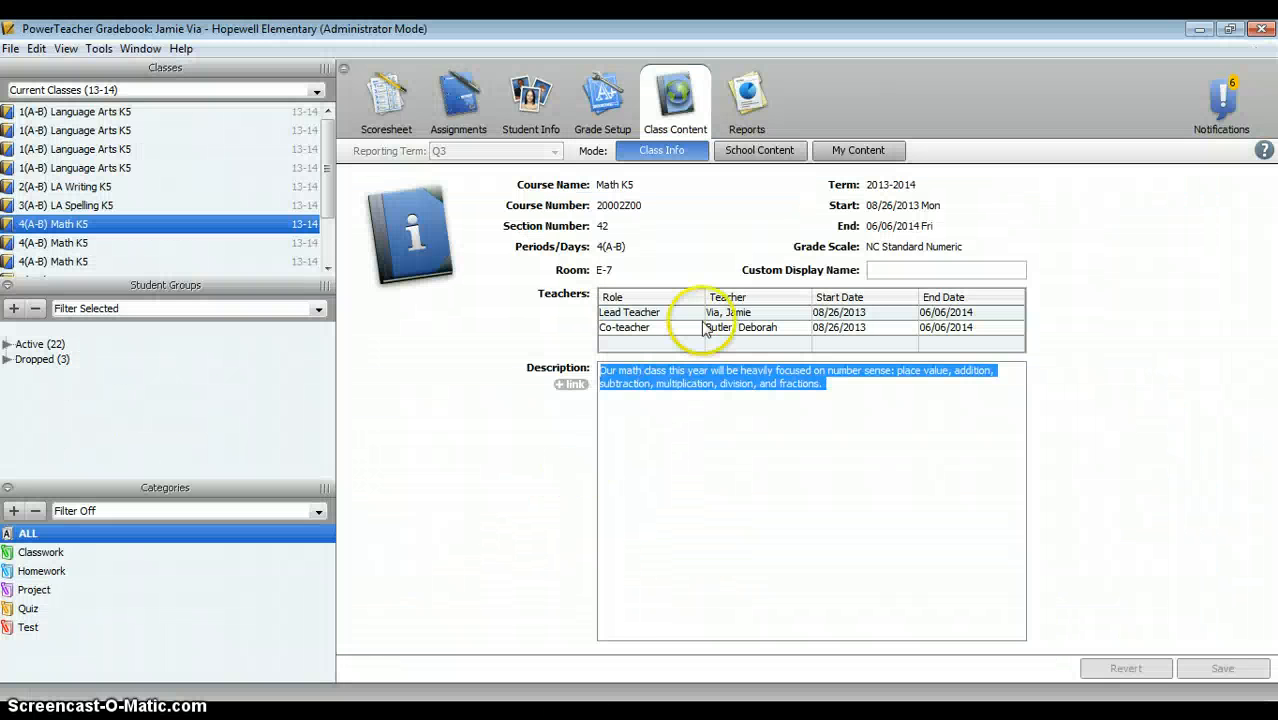
Step: In the gradebook's My Content, start a new link named "Spelling words for 3/31" with the type PDF
{"action": "left_click", "coordinate": [861, 152]}
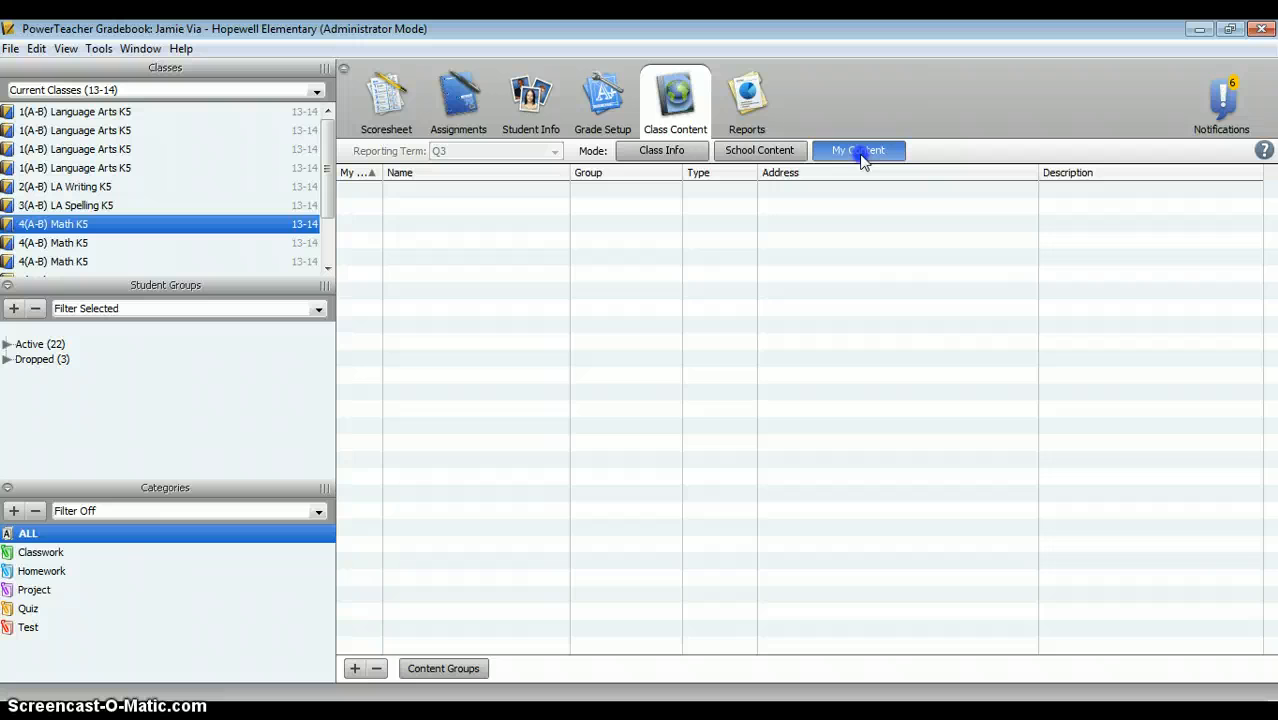
{"action": "left_click", "coordinate": [354, 668]}
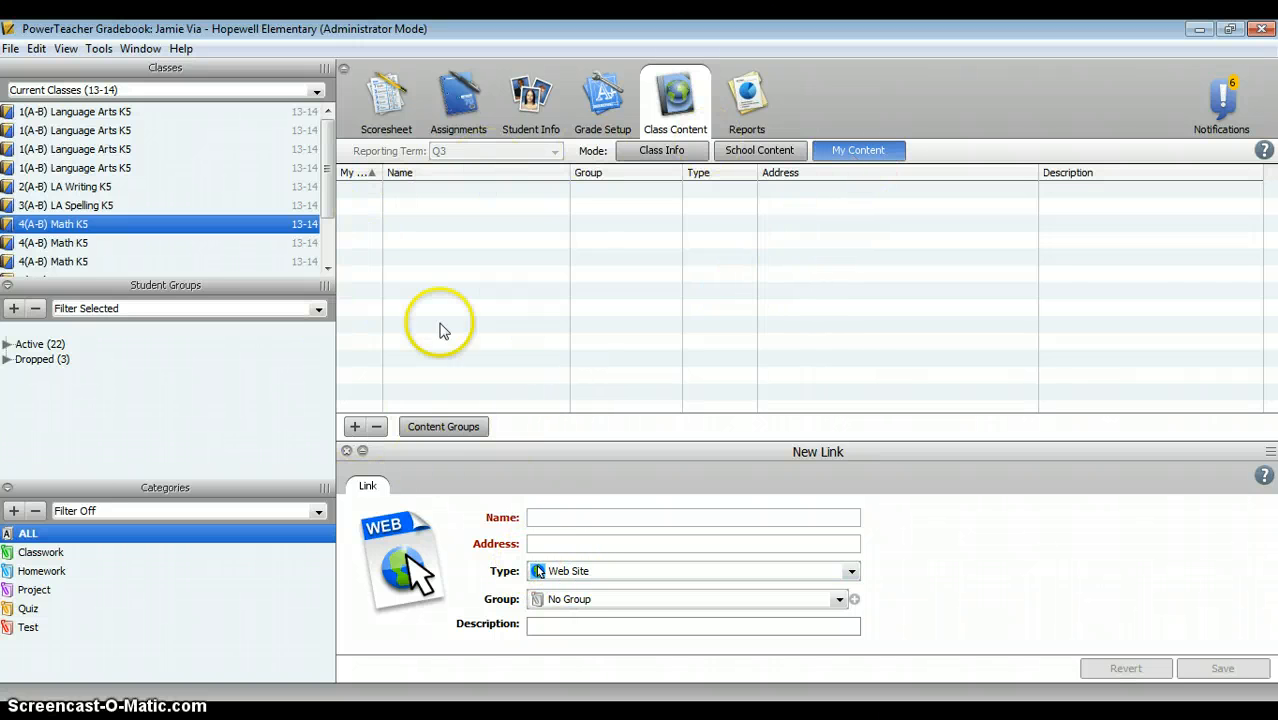
{"action": "left_click", "coordinate": [547, 518]}
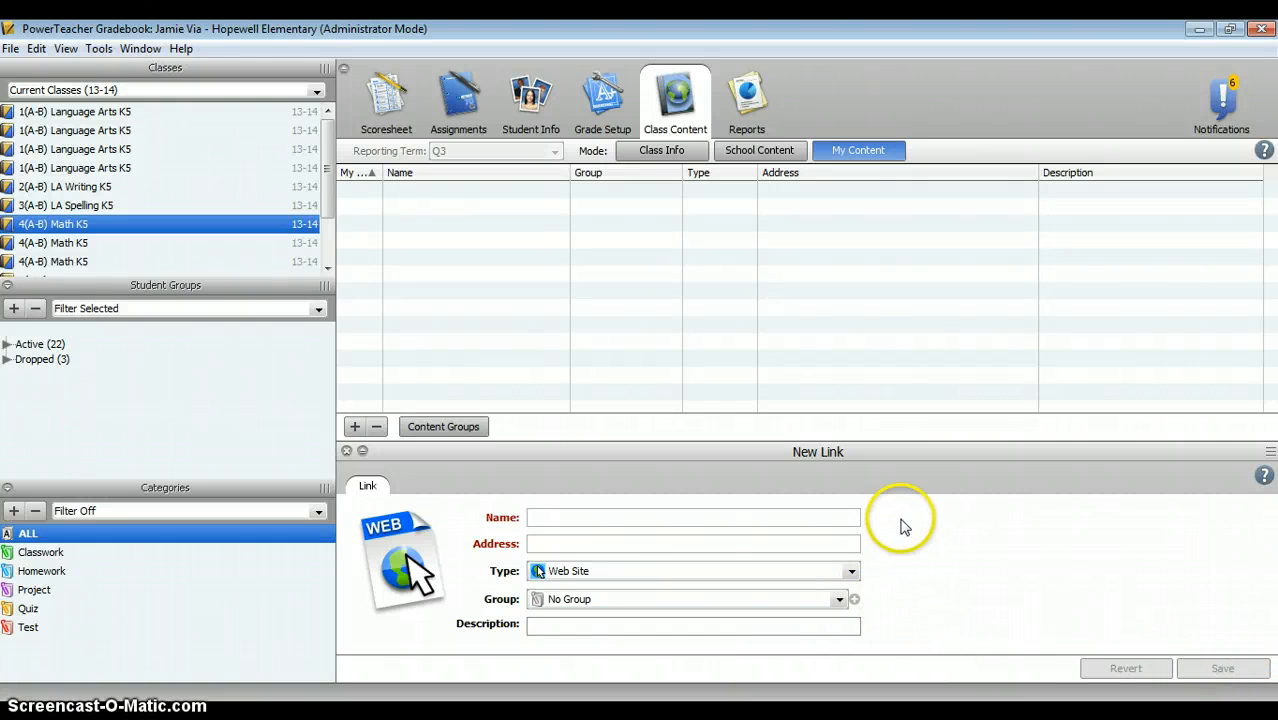
{"action": "left_click", "coordinate": [705, 513]}
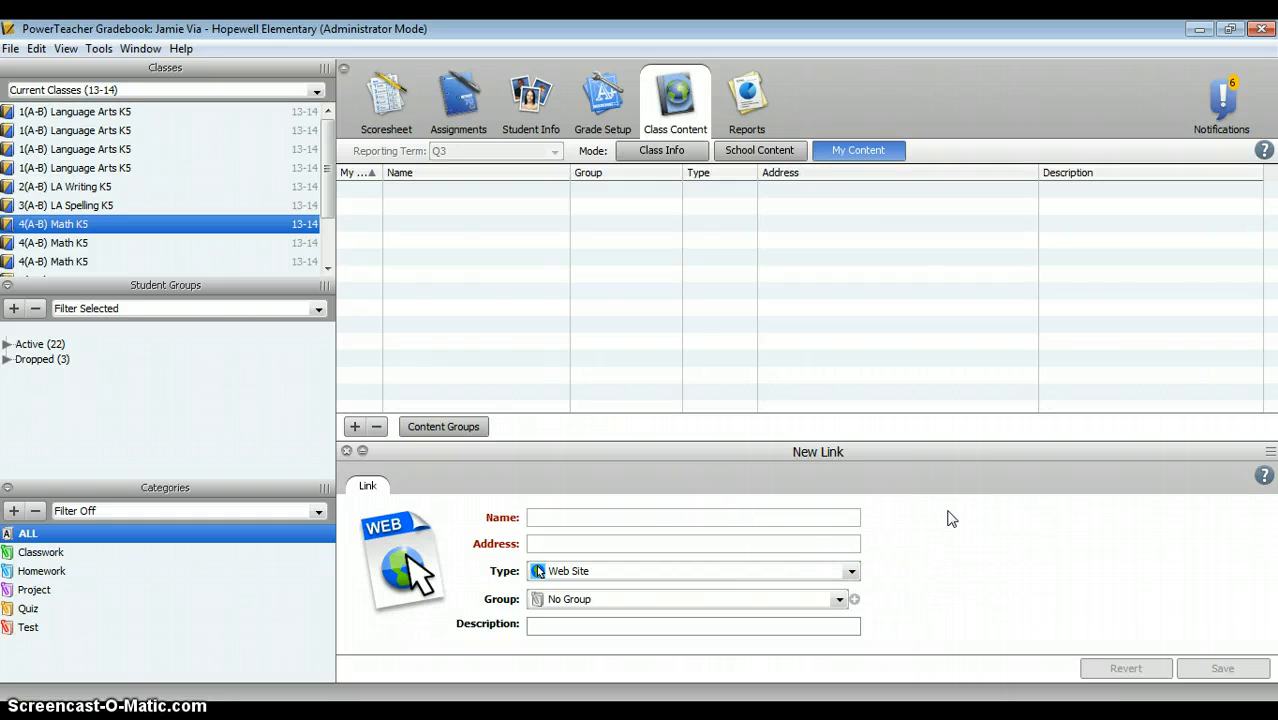
{"action": "type", "text": "Spelling words for 3/31"}
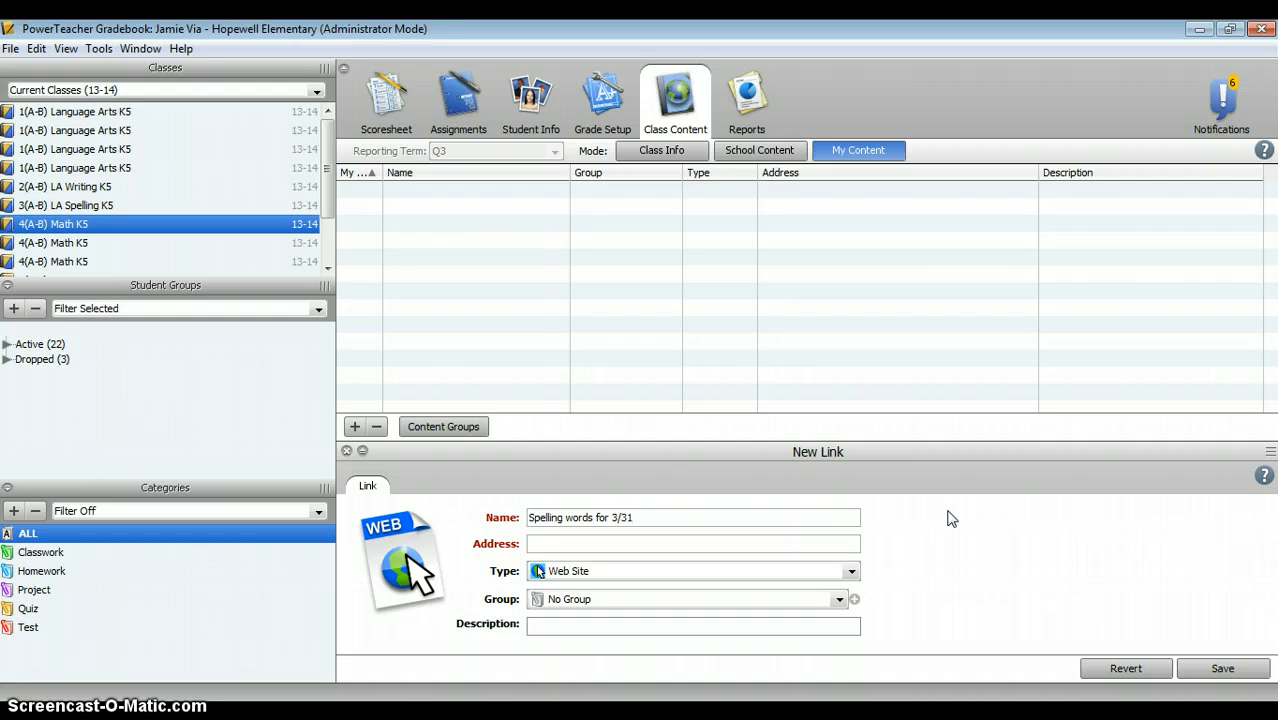
{"action": "left_click", "coordinate": [541, 571]}
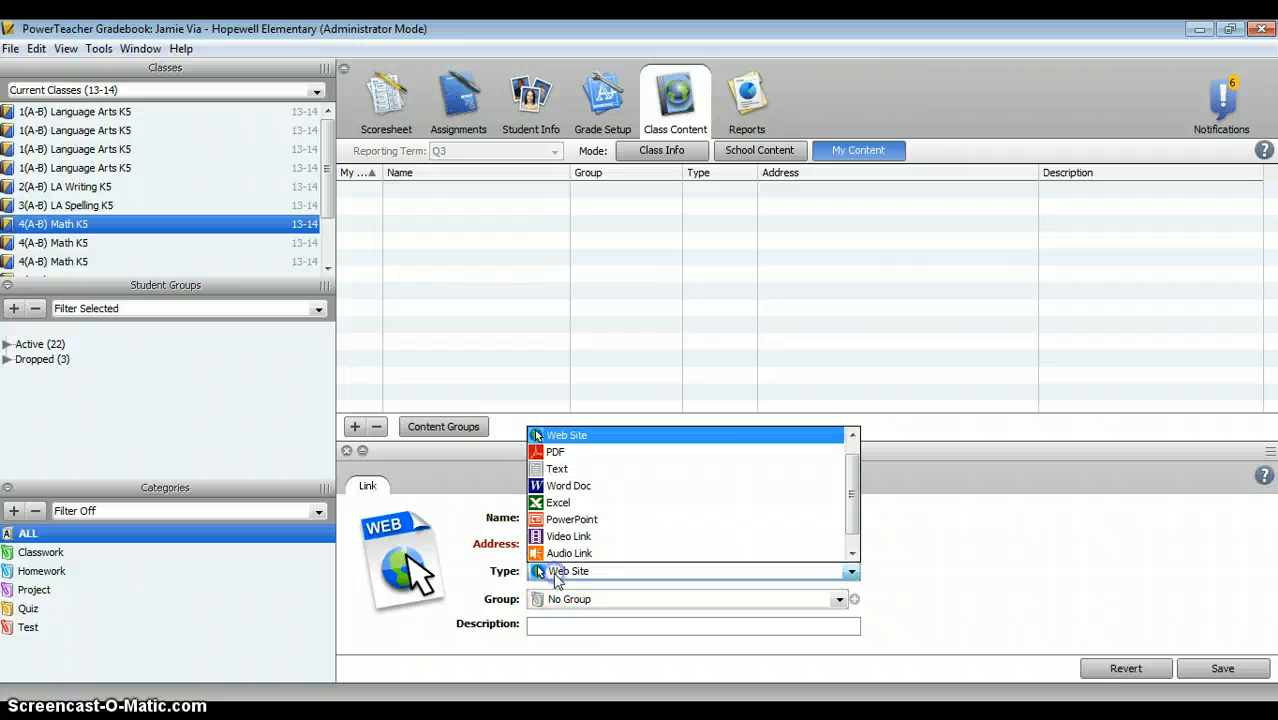
{"action": "left_click", "coordinate": [565, 452]}
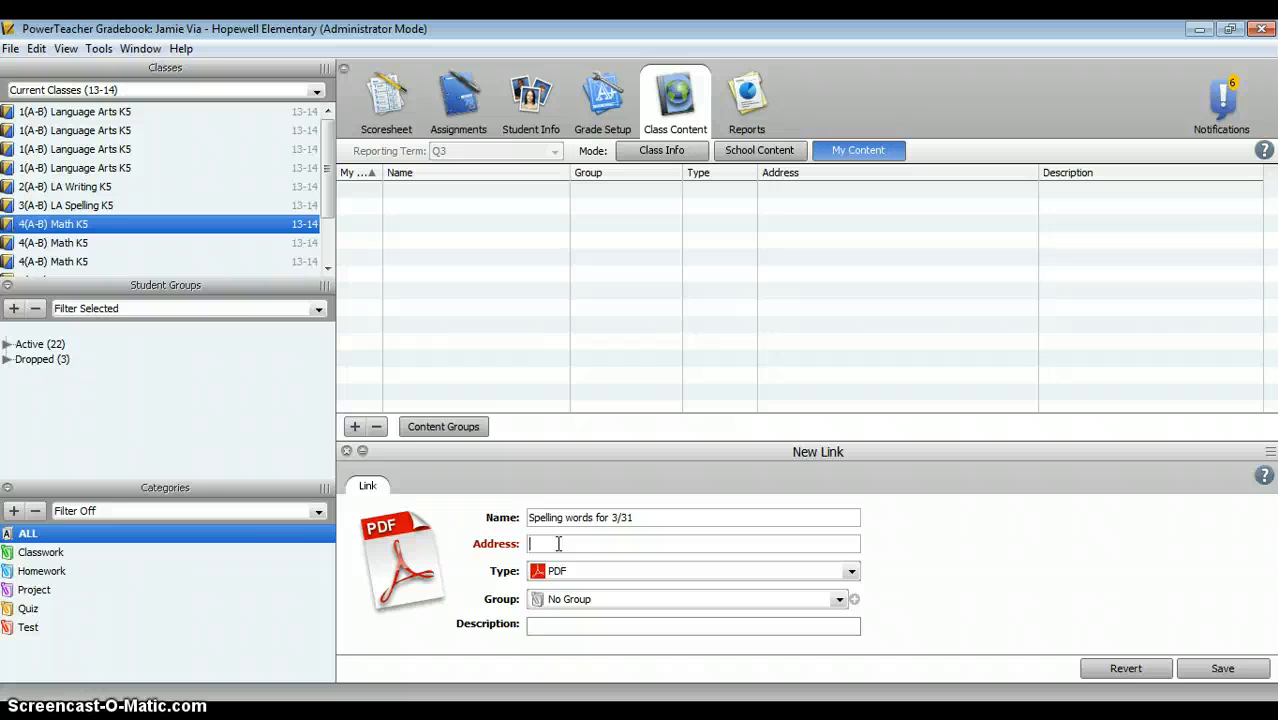
Step: Check the group choices for the new link and leave it at No Group
{"action": "left_click", "coordinate": [570, 600]}
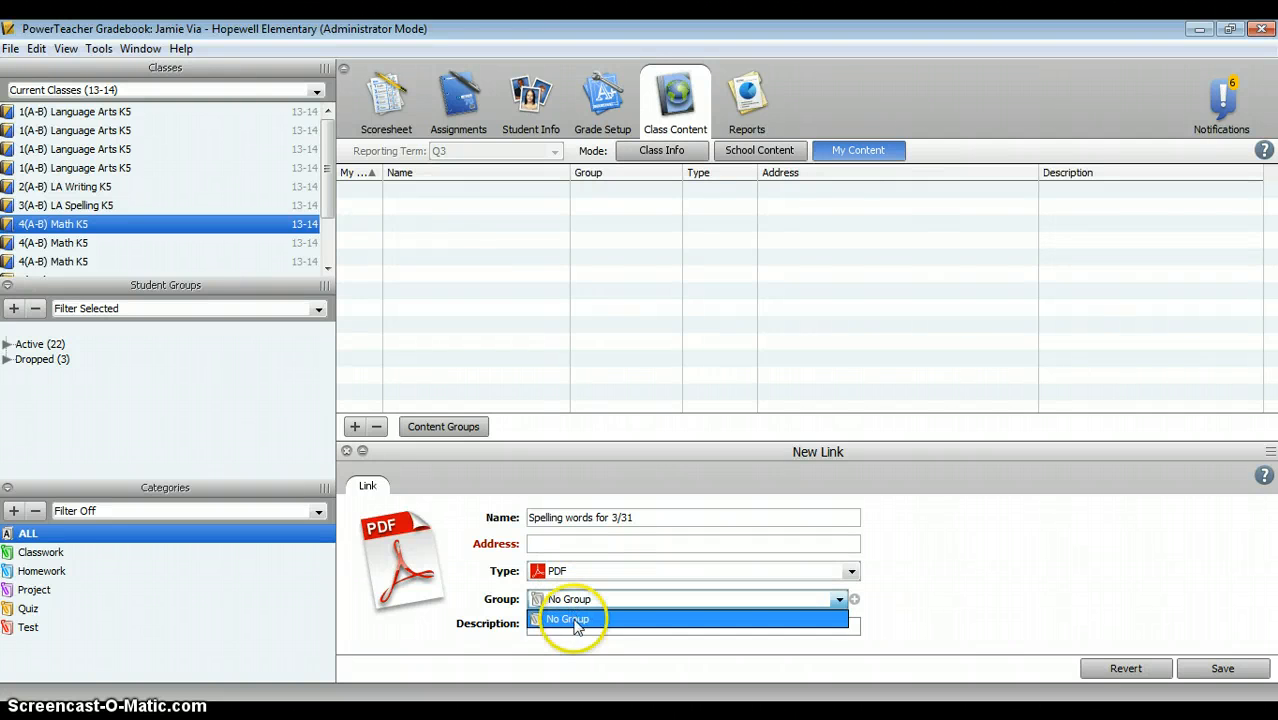
{"action": "left_click", "coordinate": [576, 622]}
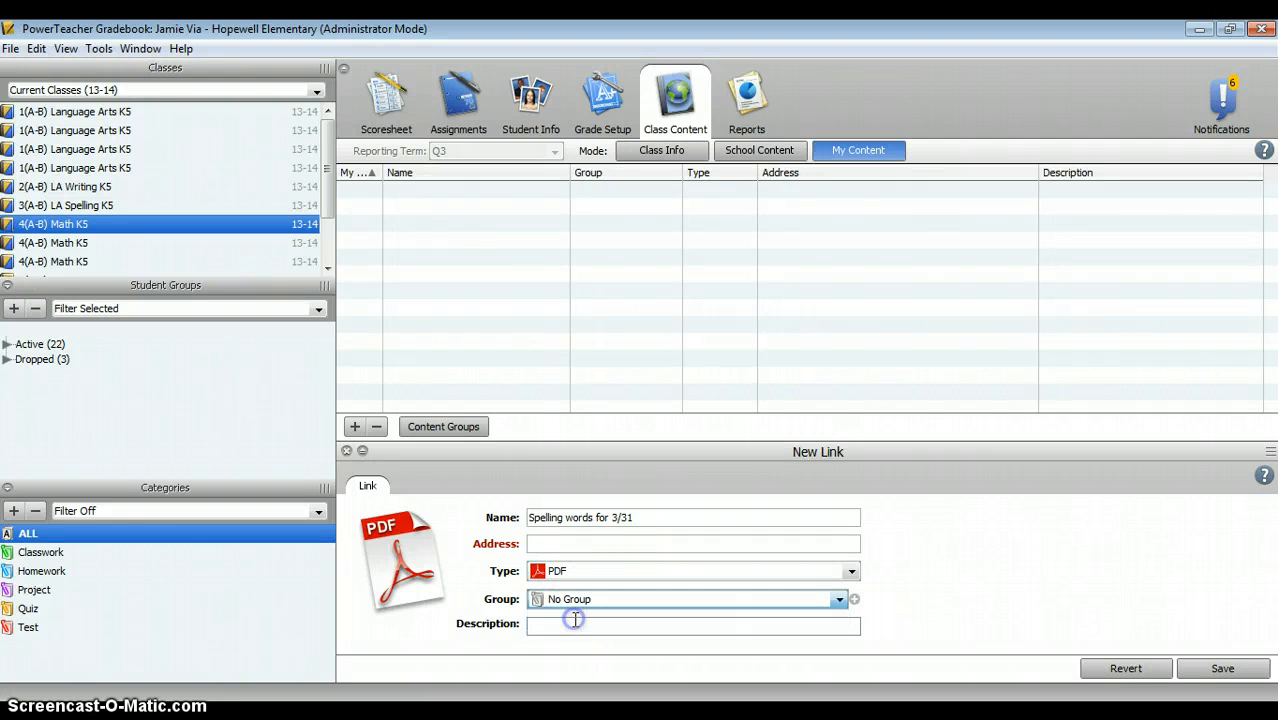
{"action": "left_click", "coordinate": [567, 598]}
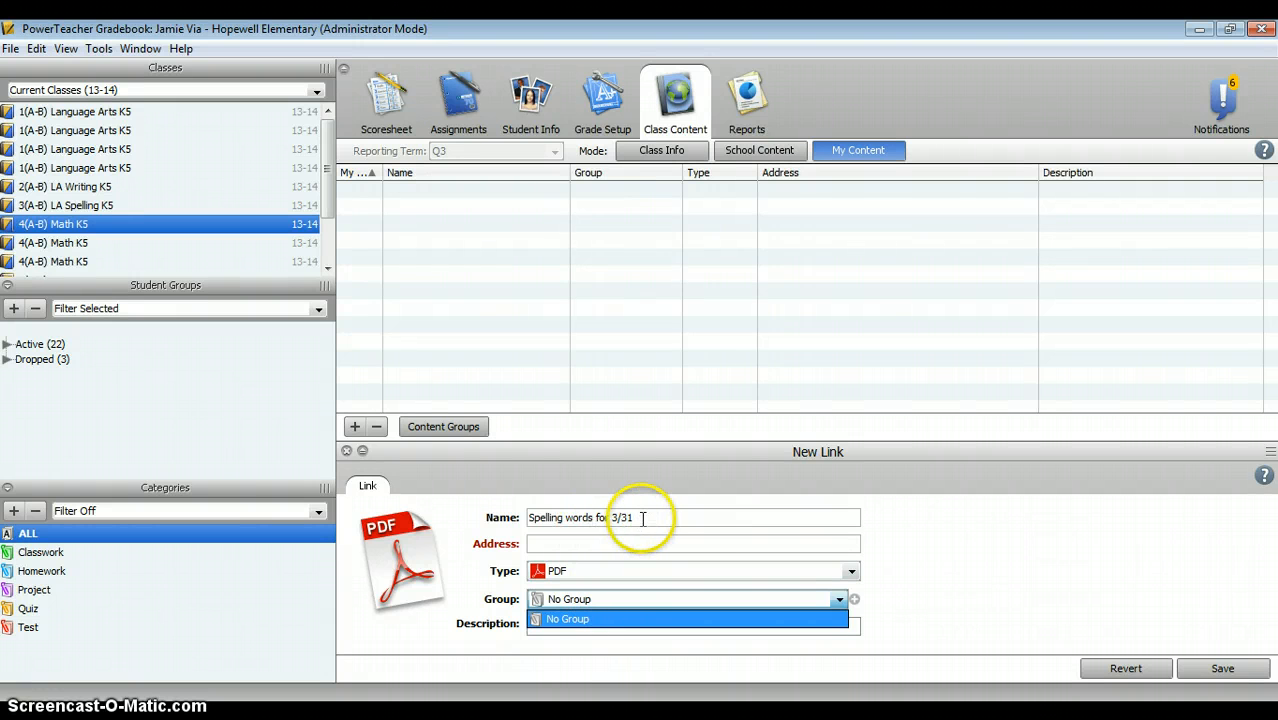
{"action": "left_click", "coordinate": [643, 518]}
{"action": "left_click", "coordinate": [613, 598]}
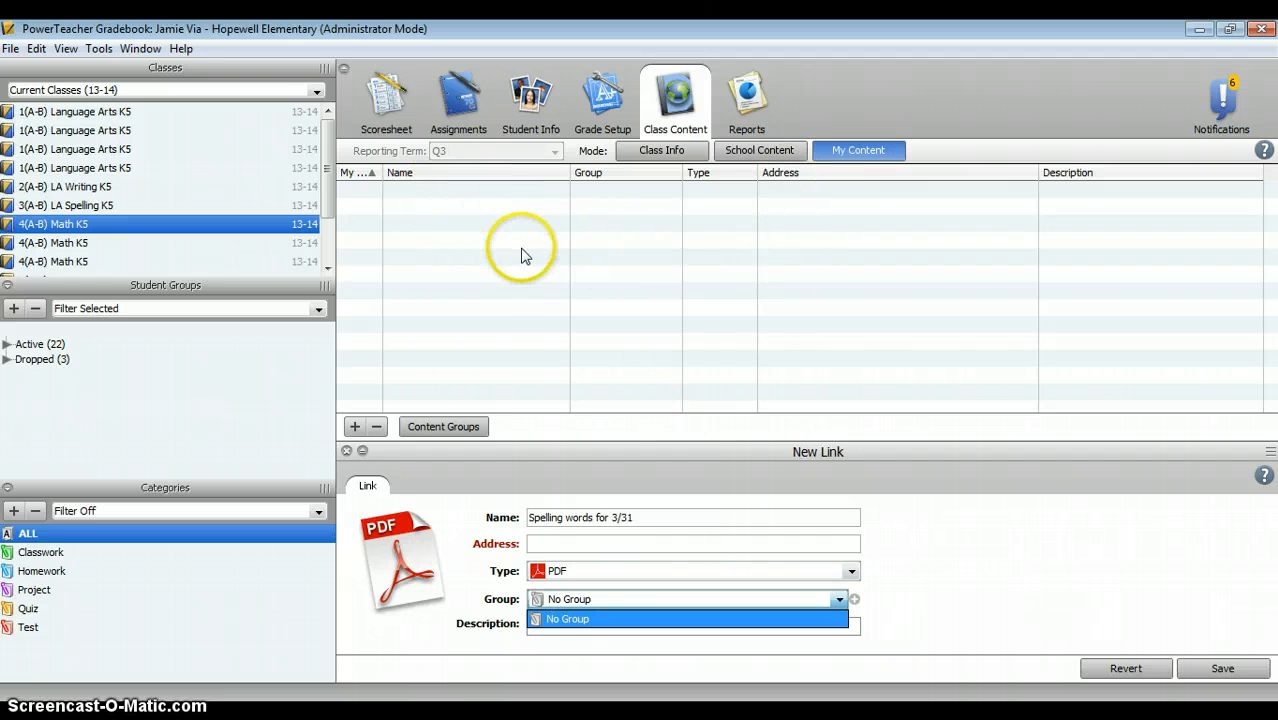
{"action": "left_click", "coordinate": [884, 596]}
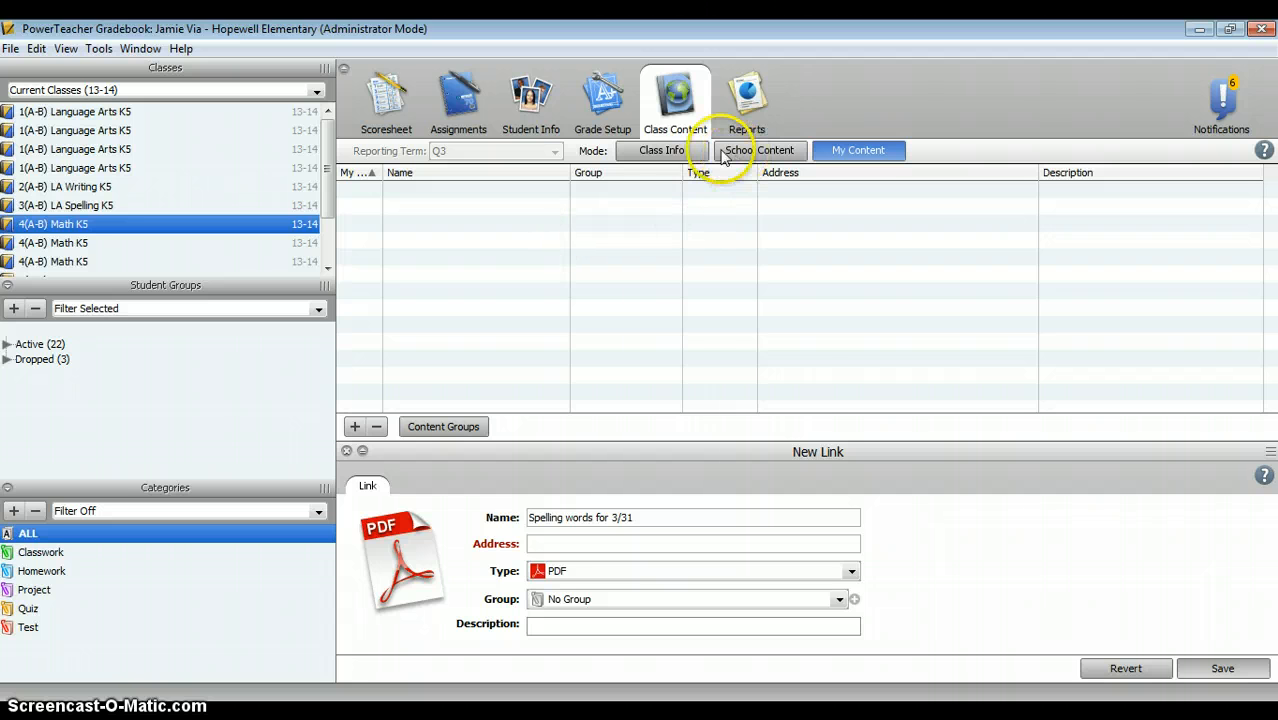
Step: Try to go to Class Info without a link address, dismiss the error, and close the new link without saving
{"action": "left_click", "coordinate": [686, 146]}
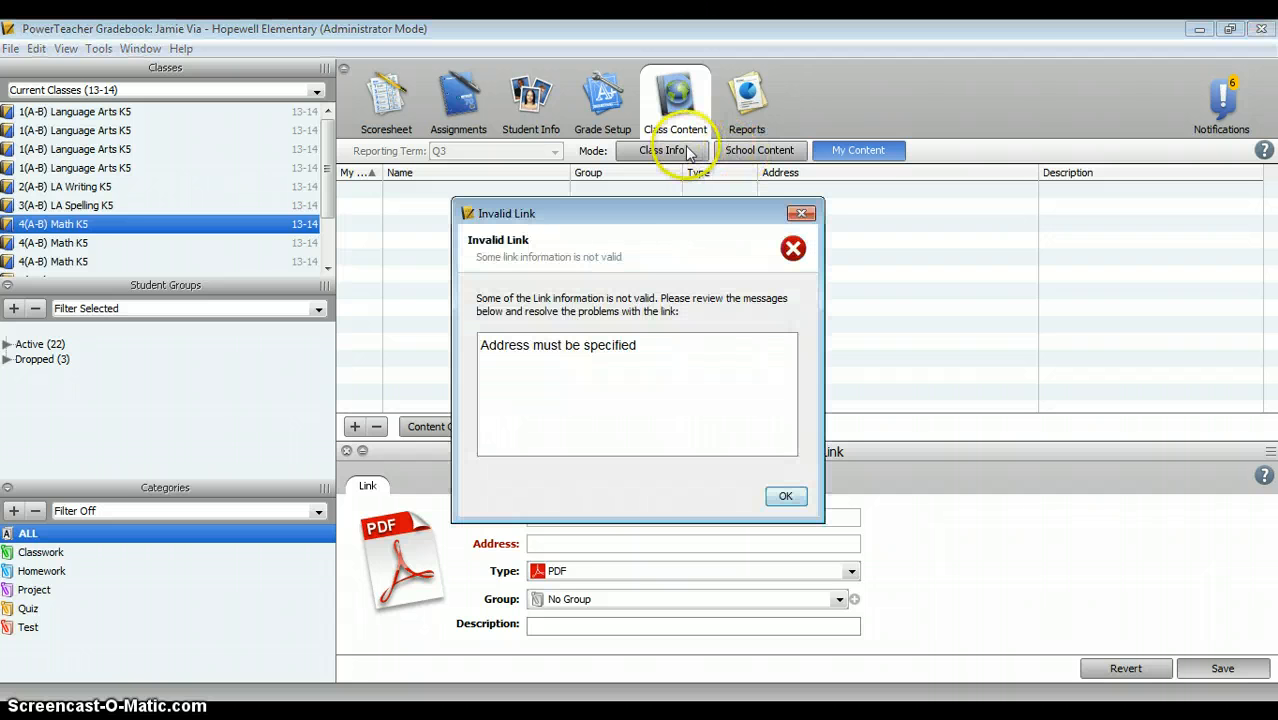
{"action": "left_click", "coordinate": [785, 496]}
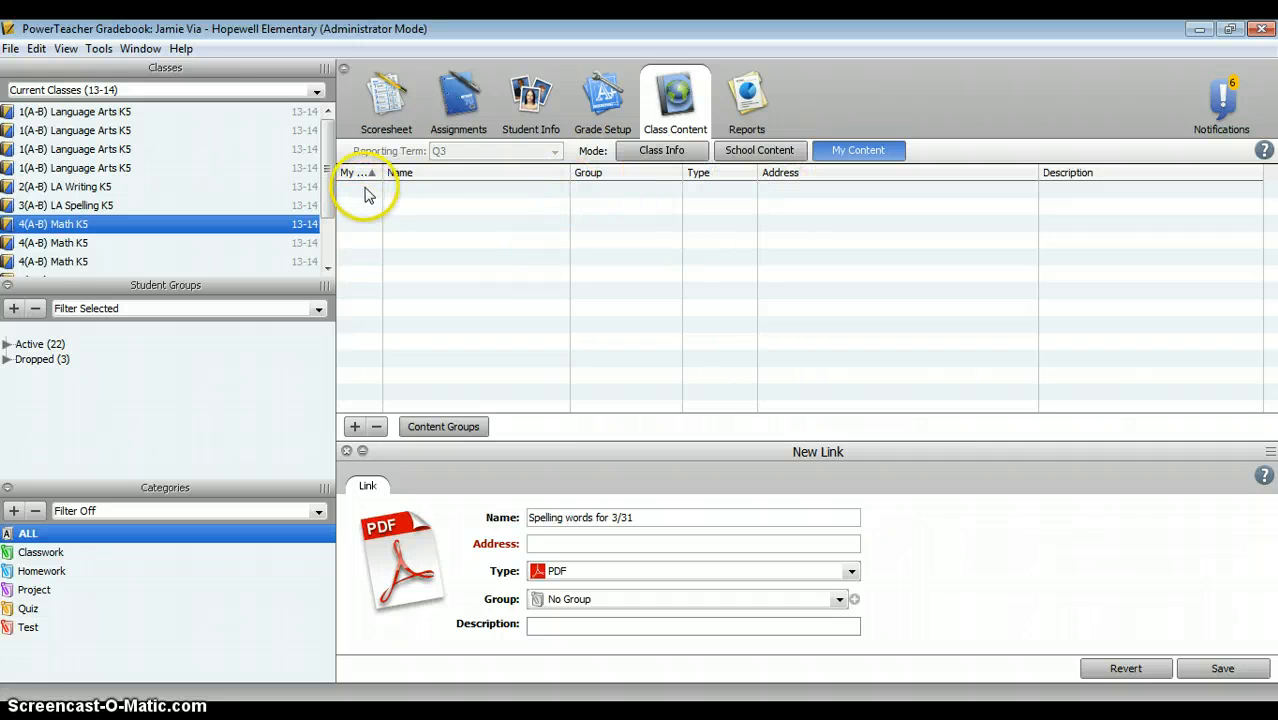
{"action": "left_click", "coordinate": [348, 452]}
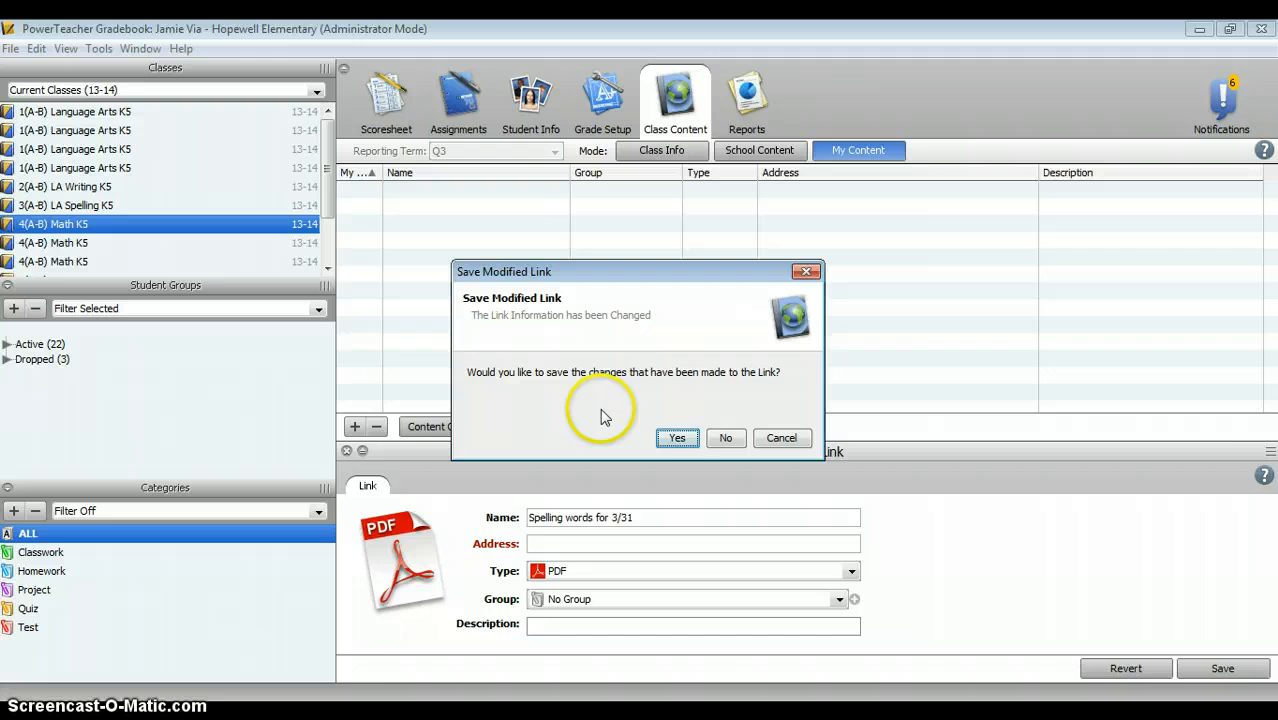
{"action": "left_click", "coordinate": [724, 437]}
Step: Return to the scoresheet and open the details of the Practice Assignment due 02/19/2014
{"action": "left_click", "coordinate": [388, 100]}
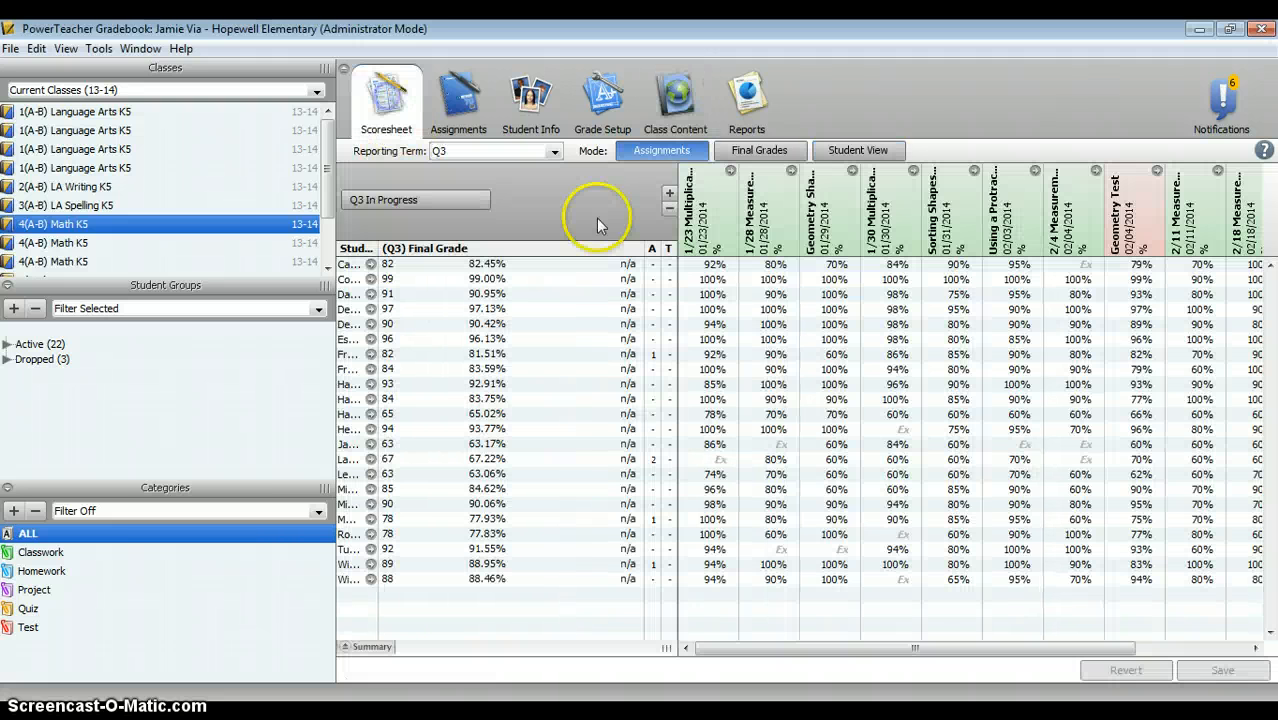
{"action": "left_click_drag", "start_coordinate": [884, 651], "coordinate": [1095, 651]}
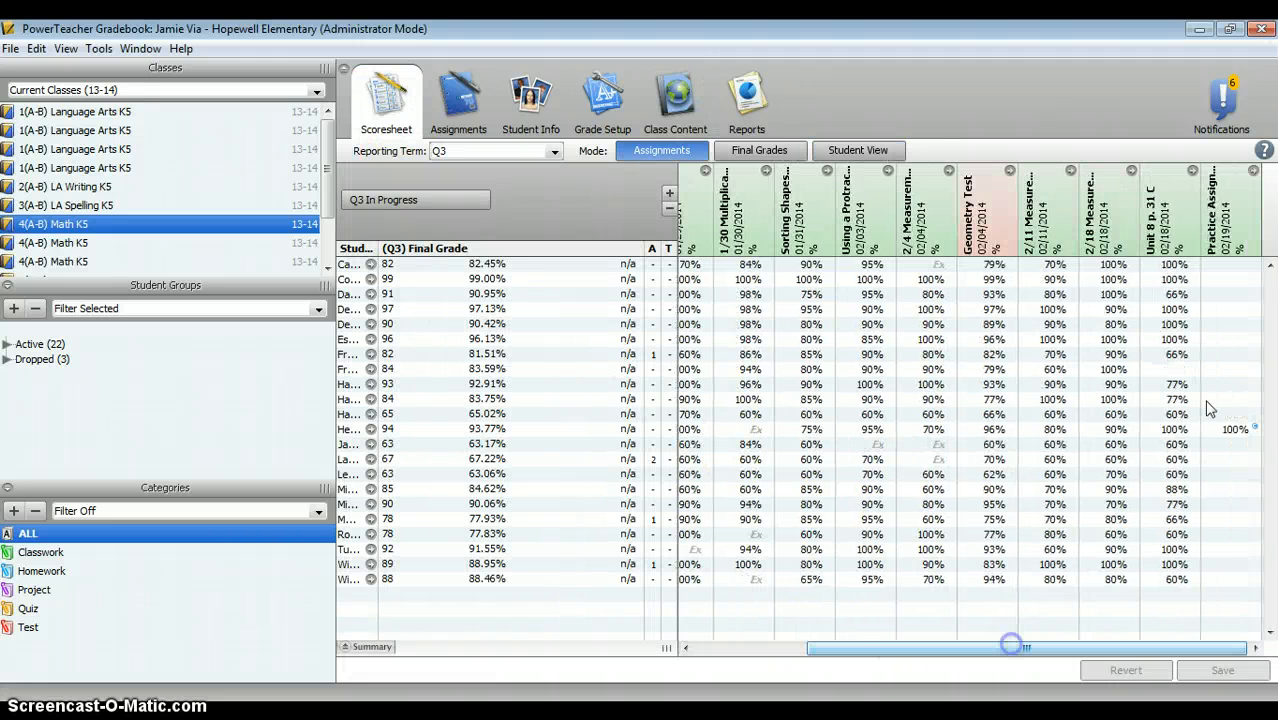
{"action": "double_click", "coordinate": [1240, 228]}
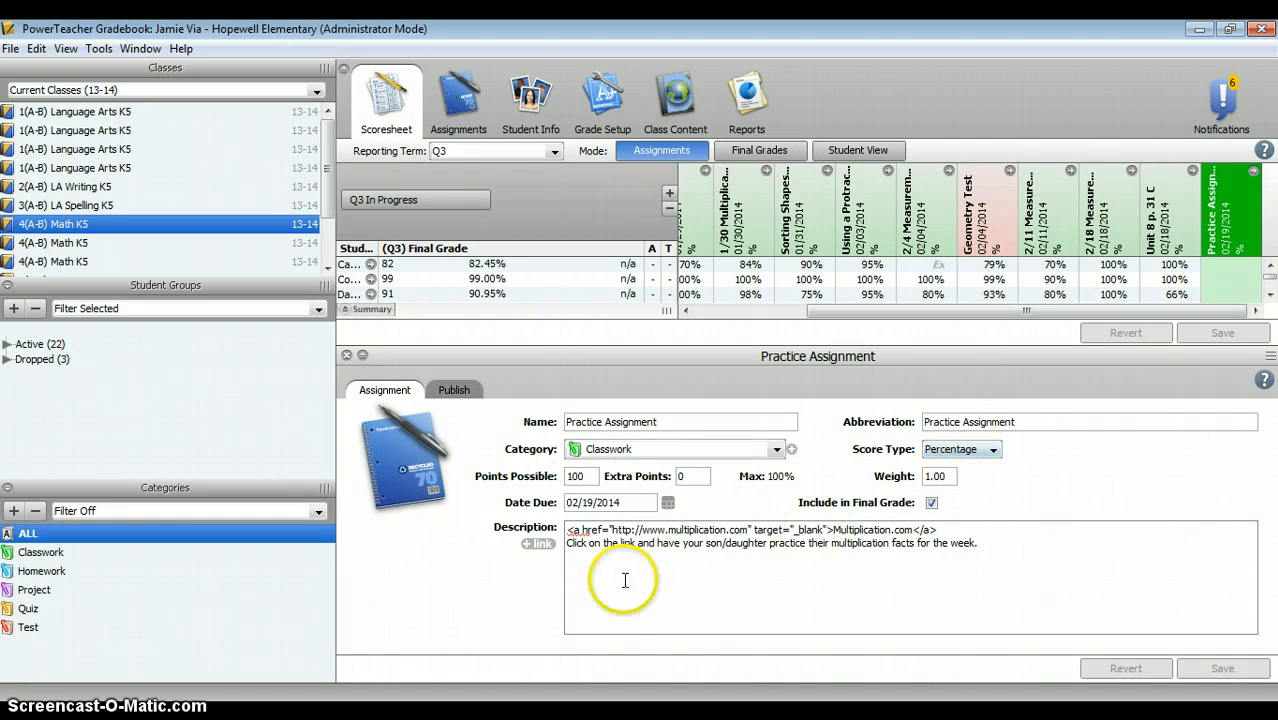
Step: View My Content in the Add Web Link dialog, close it, and highlight the parent instruction in the assignment's description
{"action": "left_click", "coordinate": [538, 545]}
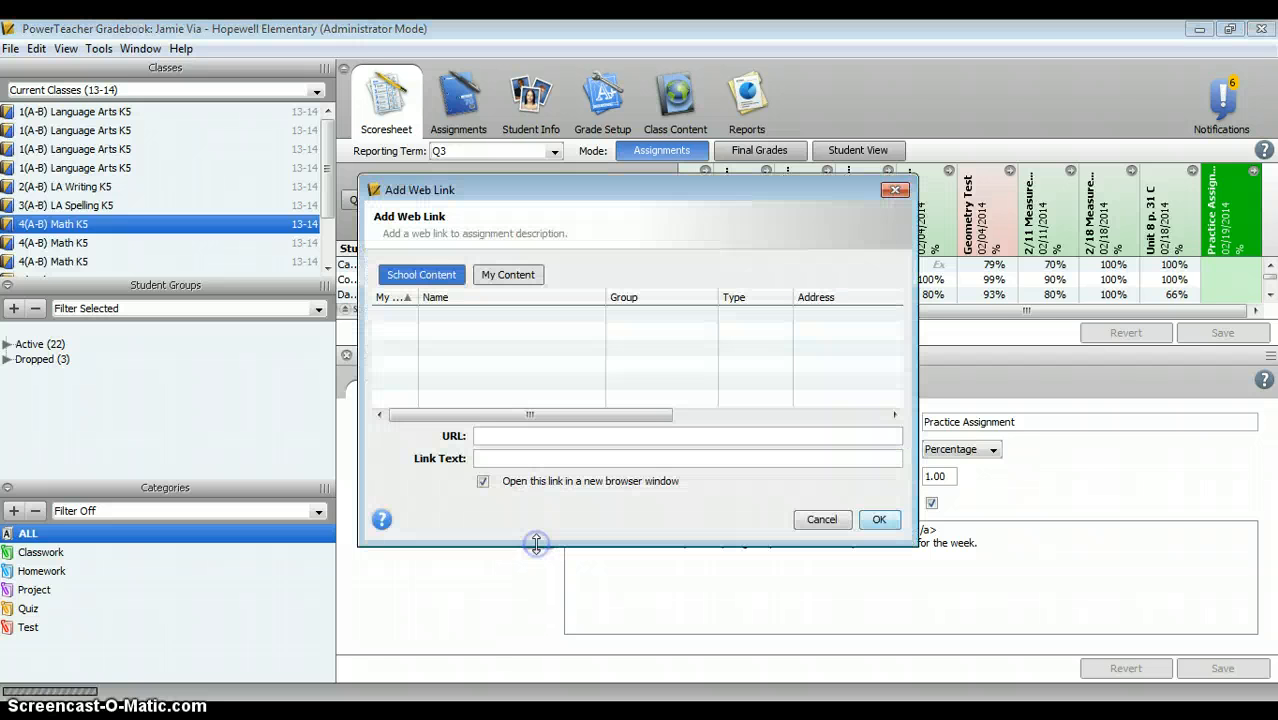
{"action": "left_click", "coordinate": [506, 284]}
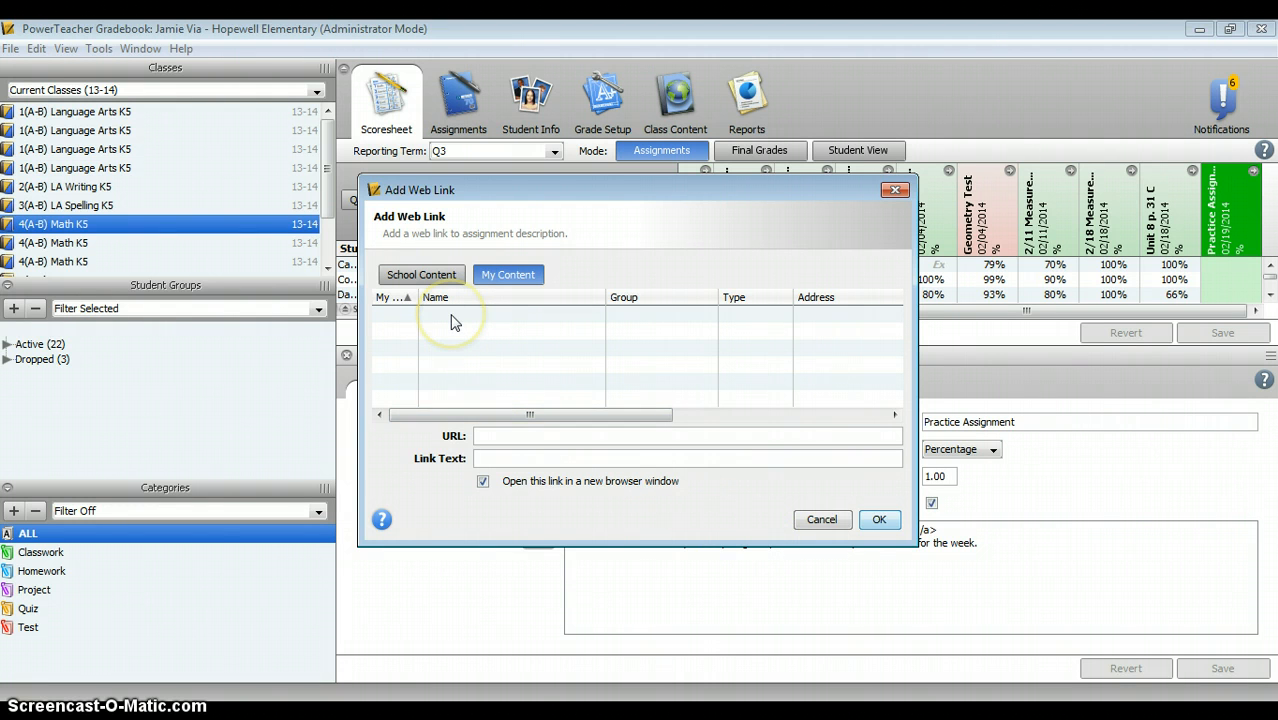
{"action": "left_click", "coordinate": [876, 528]}
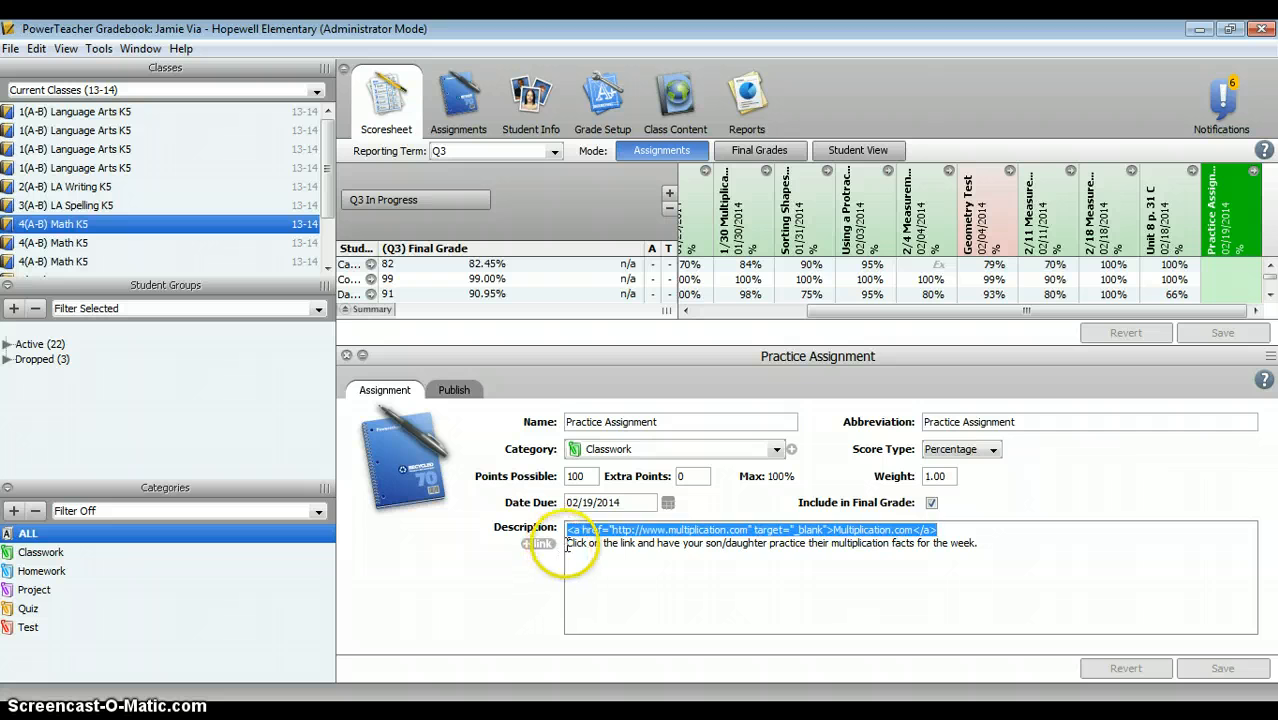
{"action": "left_click_drag", "start_coordinate": [567, 543], "coordinate": [604, 543]}
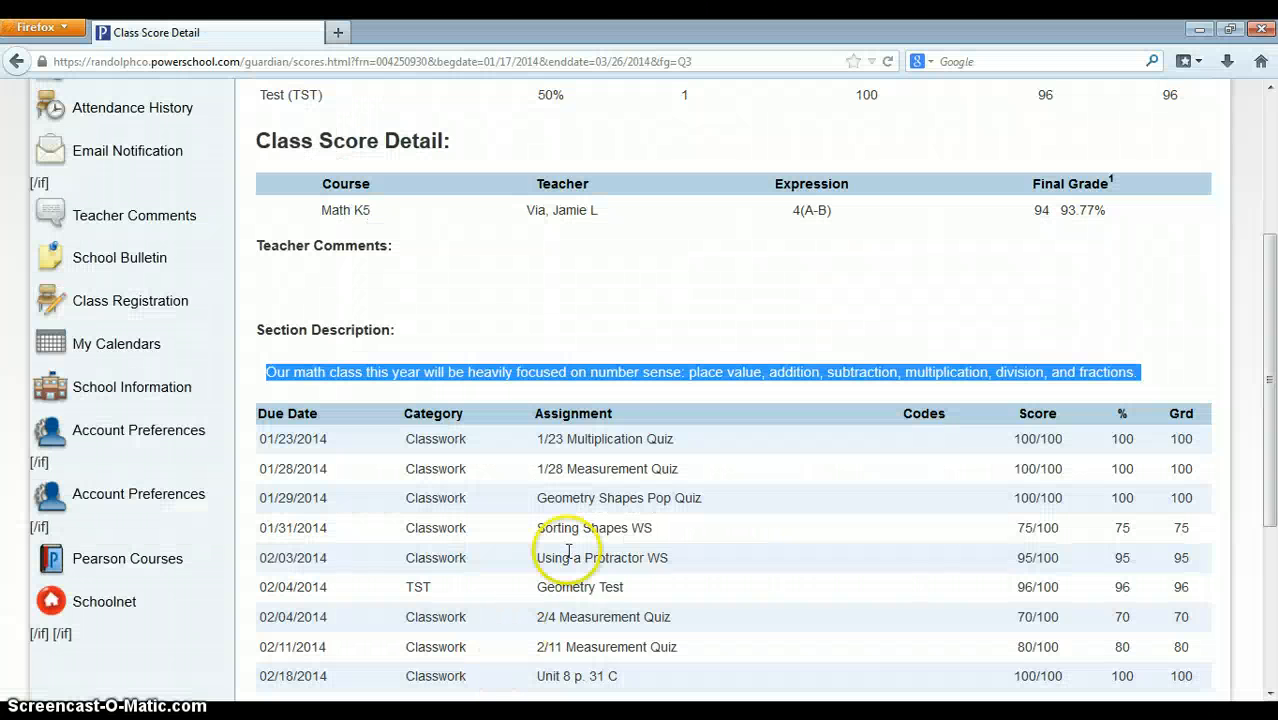
Step: Switch to the parent portal and follow the Multiplication.com link in the Practice Assignment's description
{"action": "scroll", "coordinate": [700, 570], "scroll_direction": "down", "scroll_amount": 2}
{"action": "left_click", "coordinate": [604, 610]}
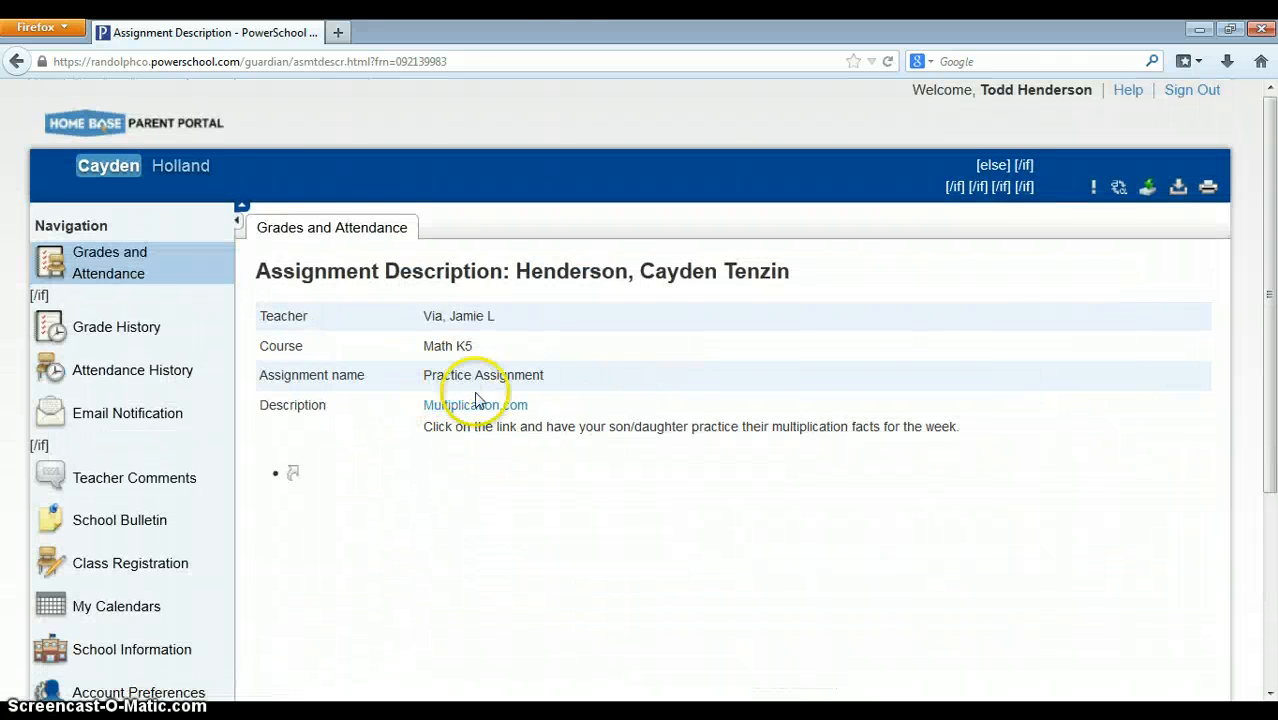
{"action": "left_click", "coordinate": [477, 405]}
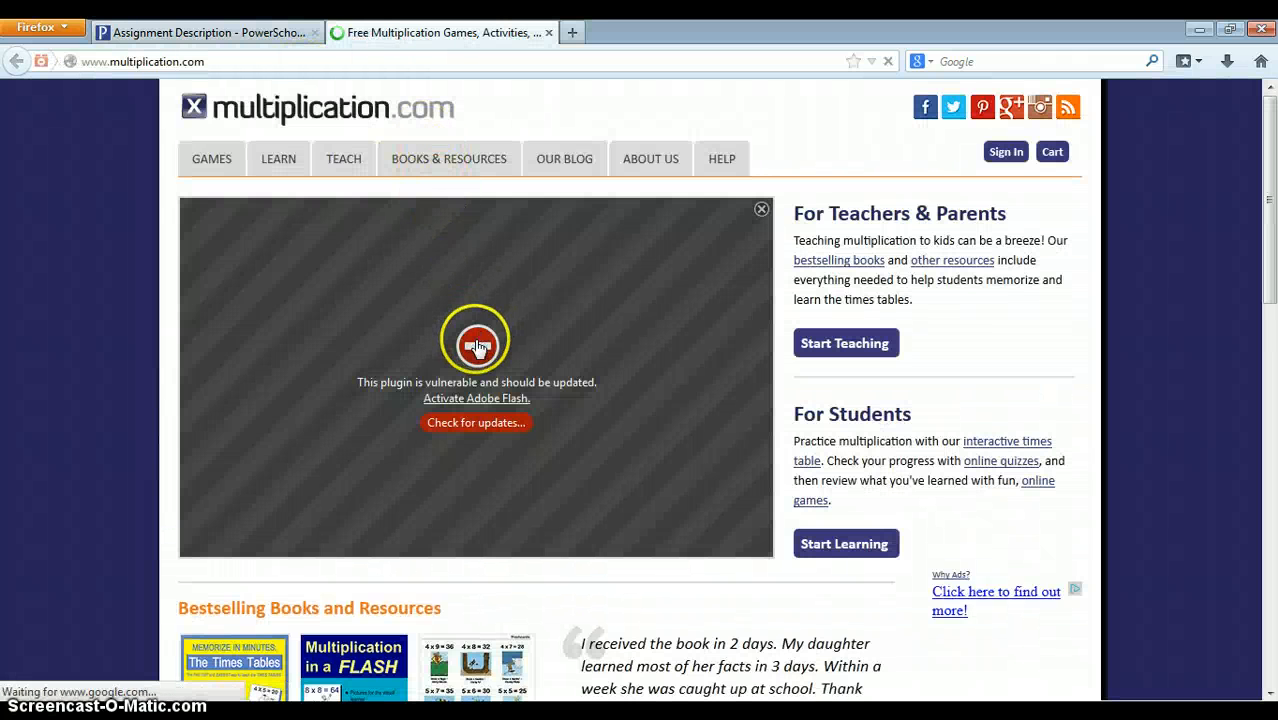
Step: Activate Adobe Flash on the multiplication.com home page and allow it to run
{"action": "left_click", "coordinate": [474, 344]}
{"action": "left_click", "coordinate": [98, 185]}
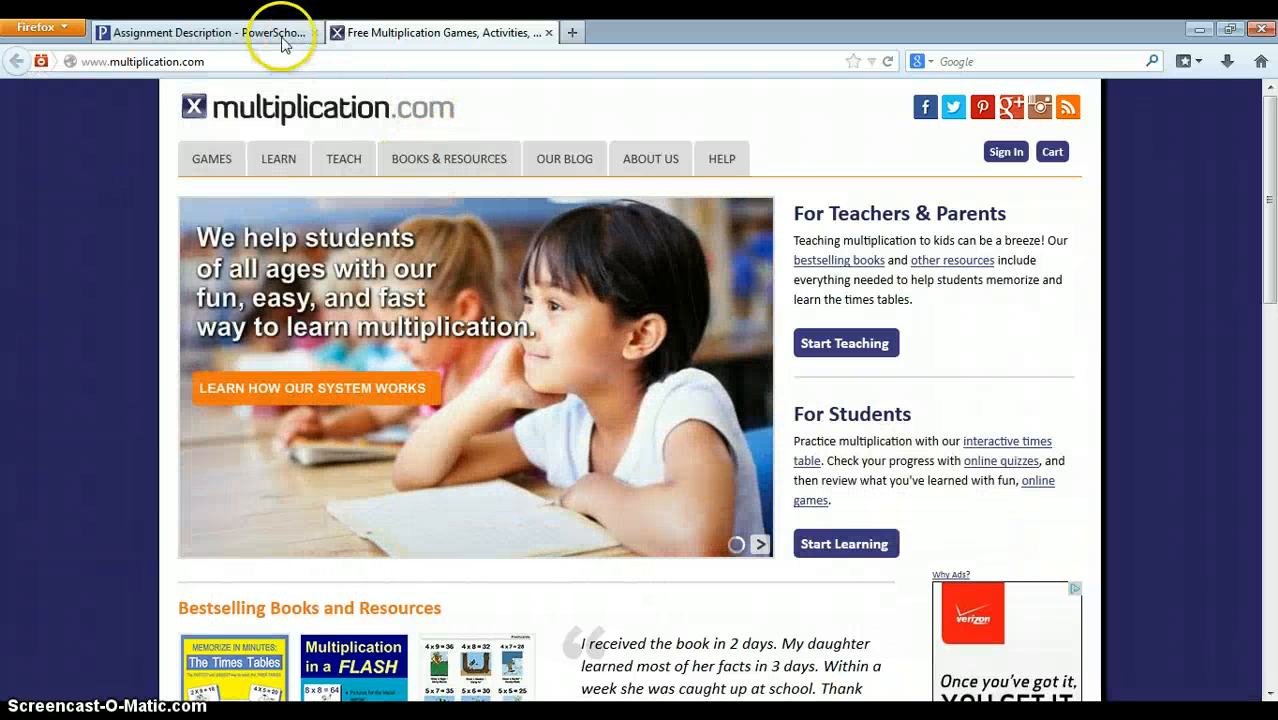
Step: Return to the portal's Grades and Attendance page and view the assignments in the Math K5 Q3 score detail
{"action": "left_click", "coordinate": [251, 33]}
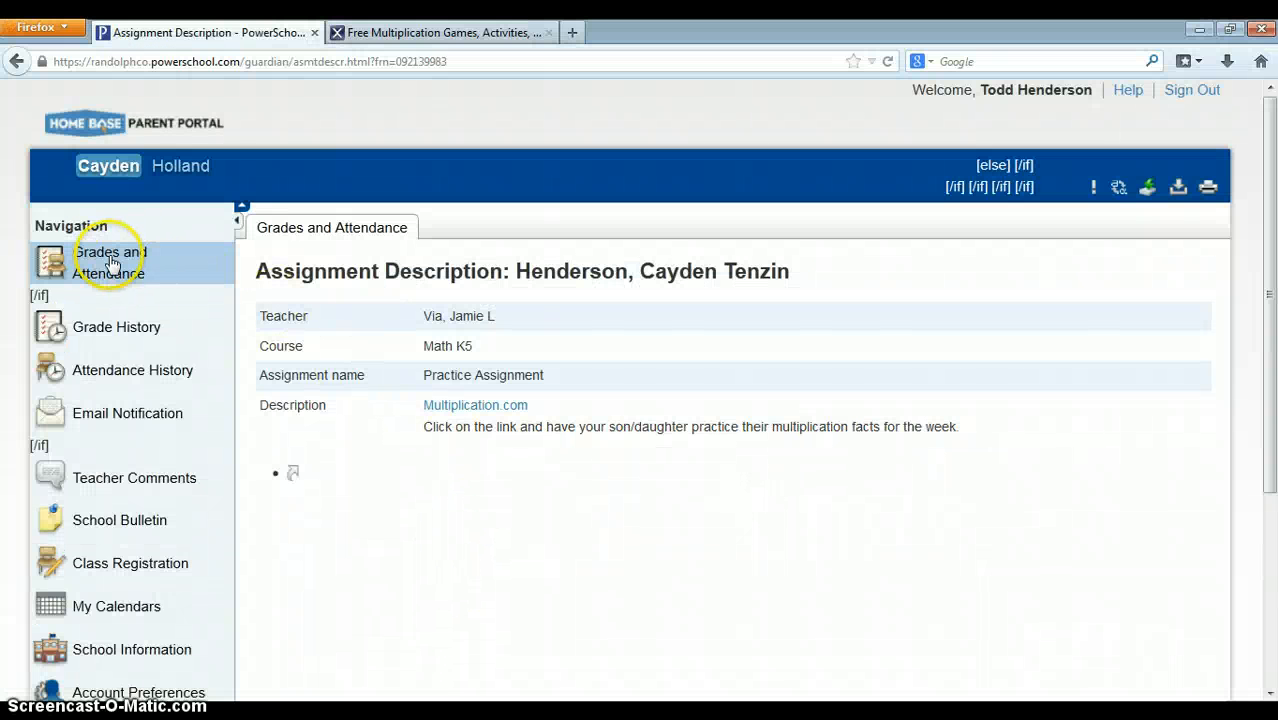
{"action": "left_click", "coordinate": [111, 265]}
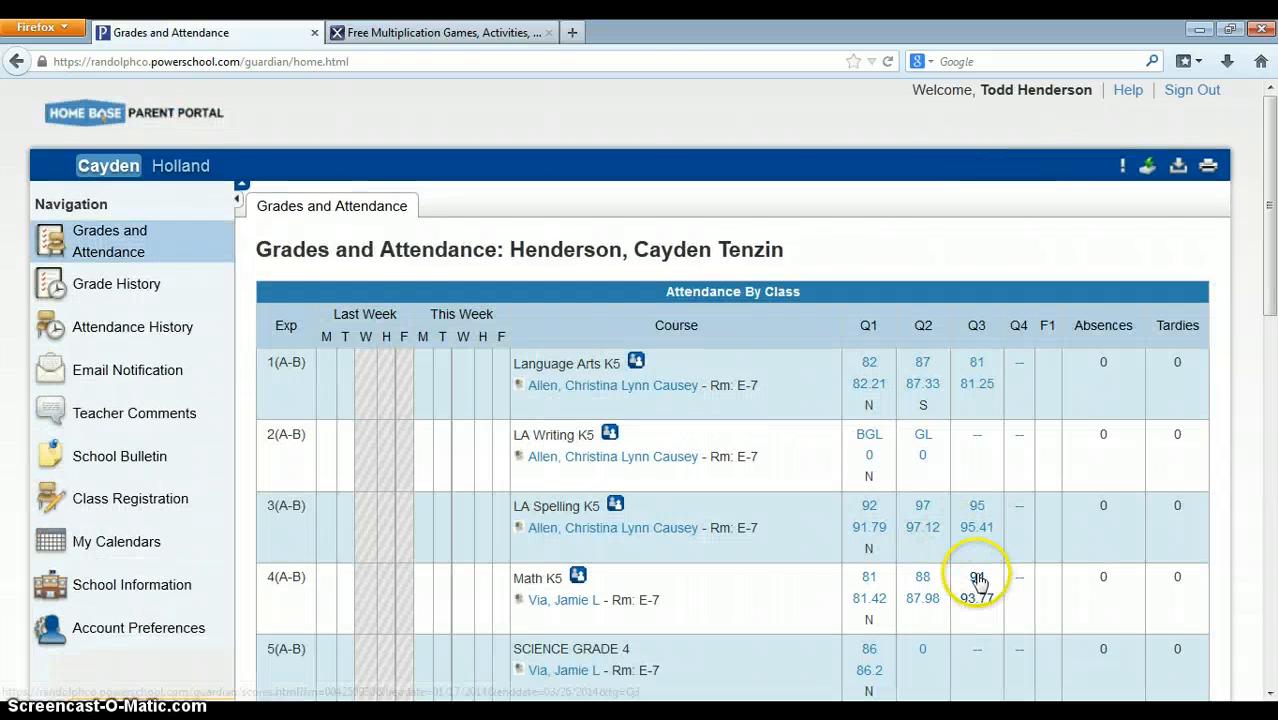
{"action": "left_click", "coordinate": [977, 580]}
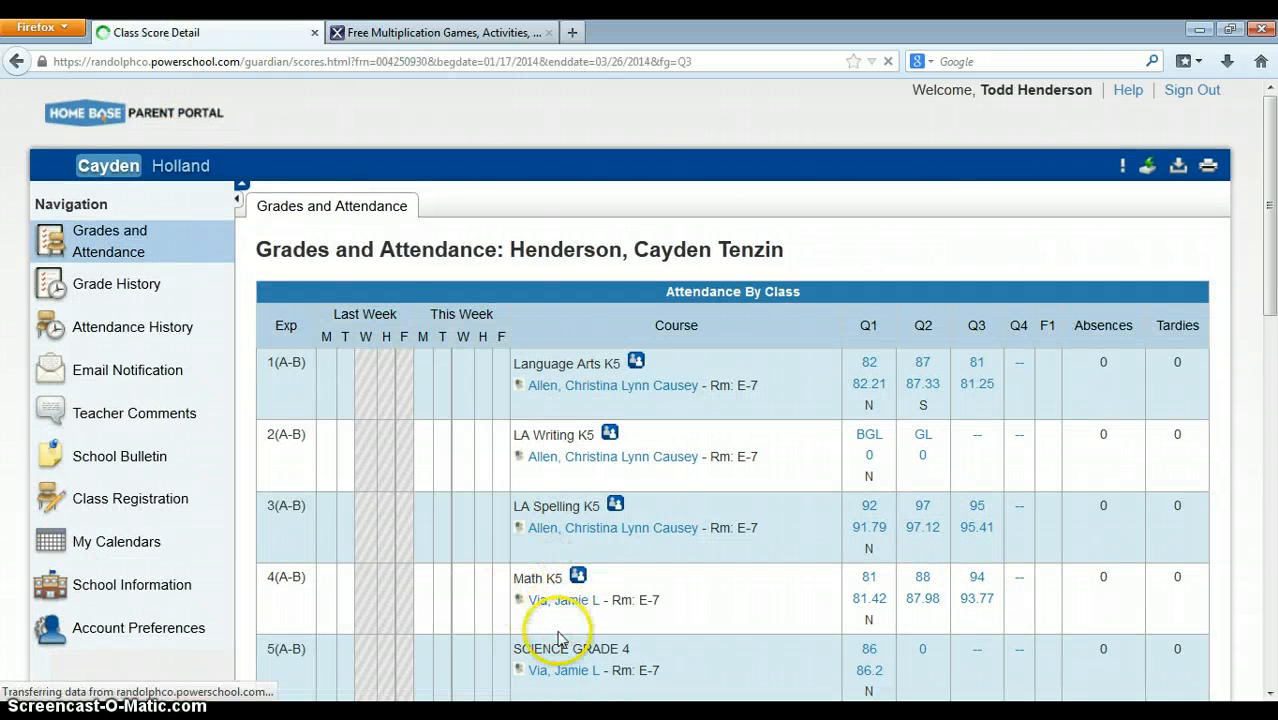
{"action": "scroll", "coordinate": [543, 623], "scroll_direction": "down", "scroll_amount": 5}
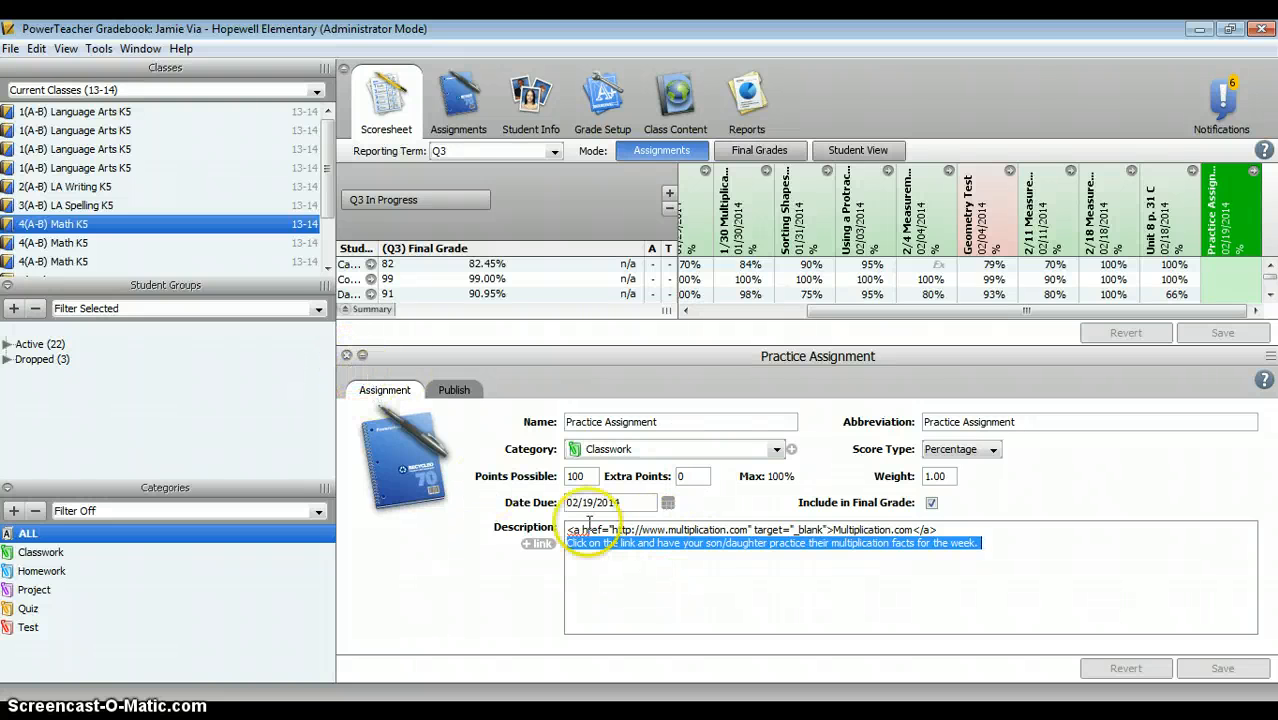
Step: Switch back to PowerTeacher Gradebook and close the Practice Assignment details
{"action": "left_click", "coordinate": [347, 356]}
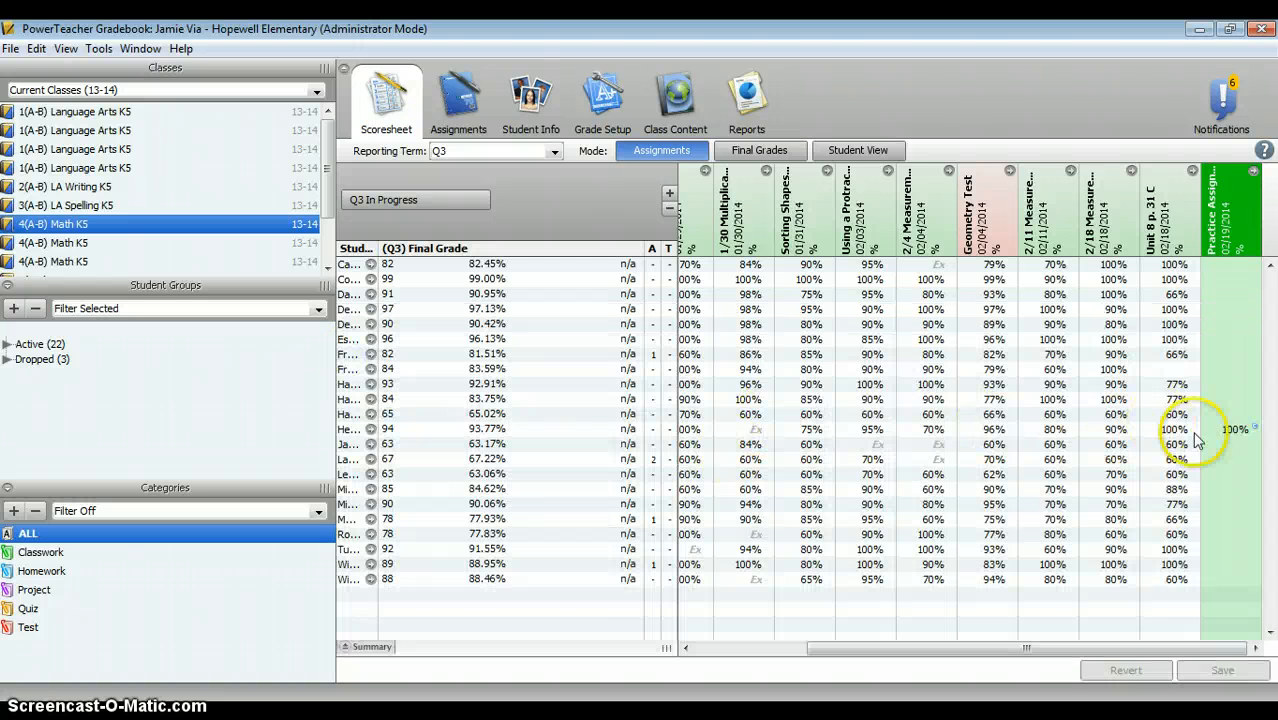
Step: Show the score inspector for the 100% Practice Assignment score and view its comment
{"action": "left_click", "coordinate": [1239, 432]}
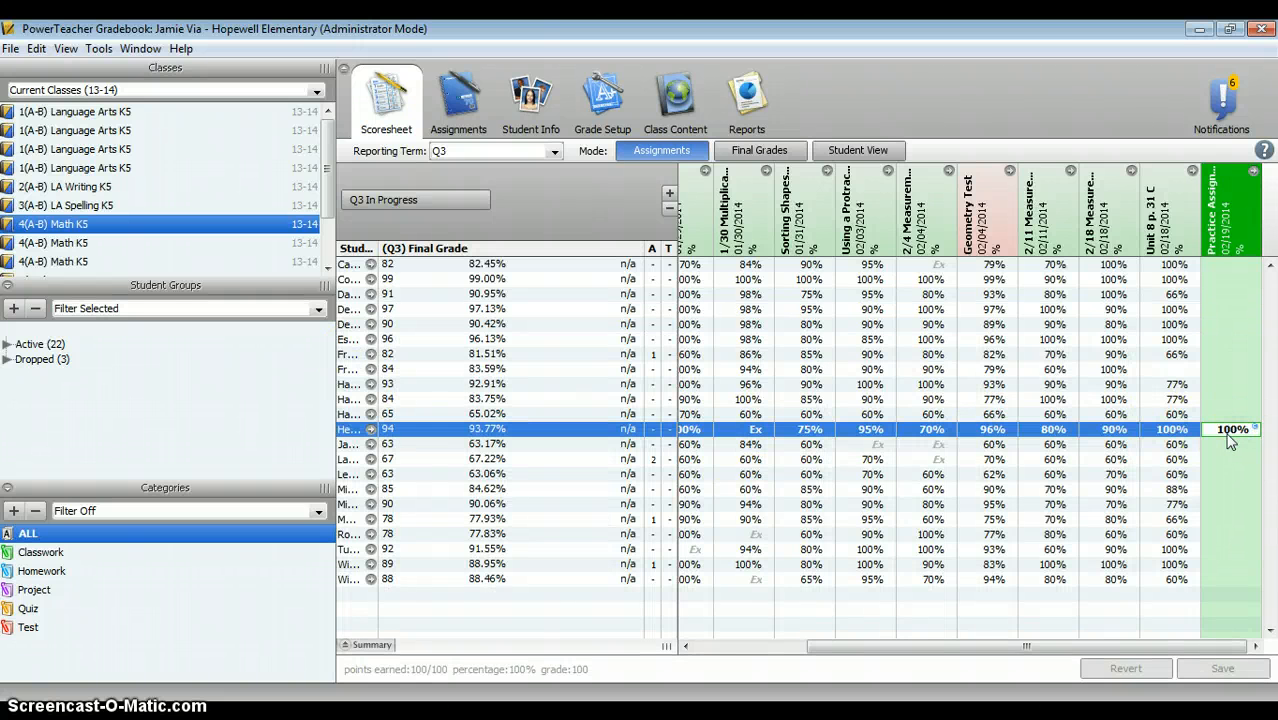
{"action": "left_click", "coordinate": [1233, 431]}
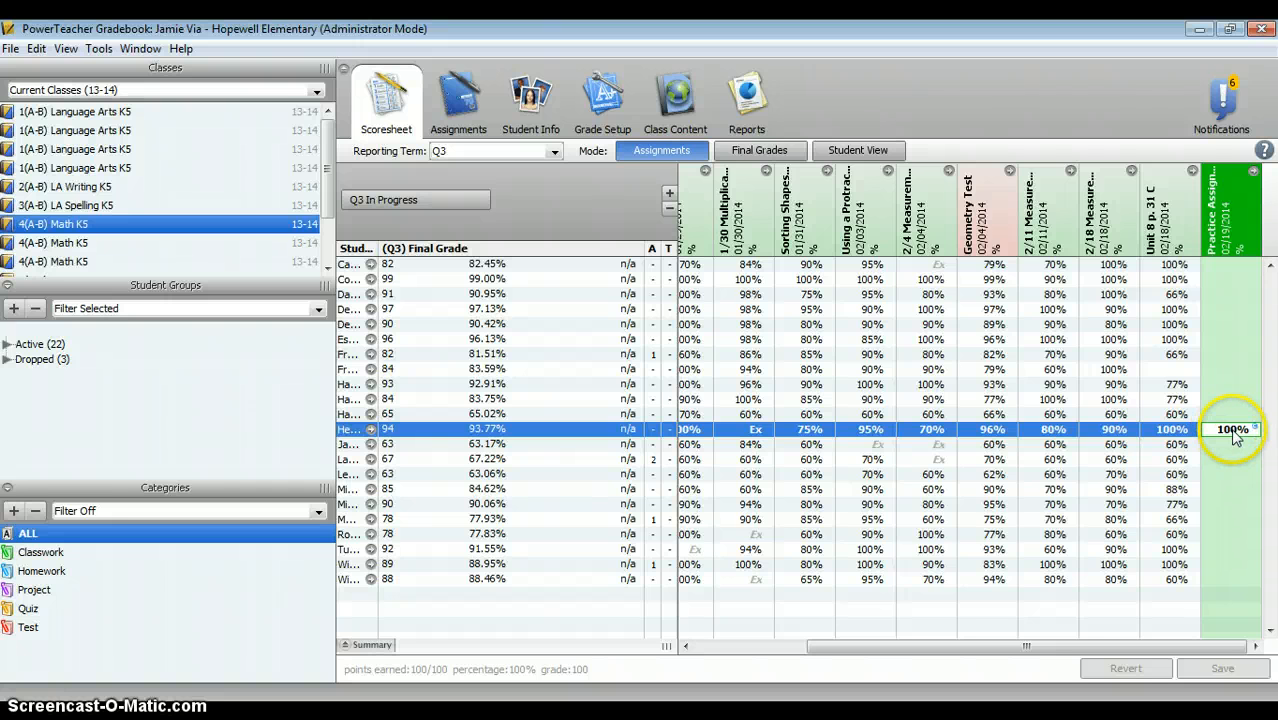
{"action": "right_click", "coordinate": [1235, 436]}
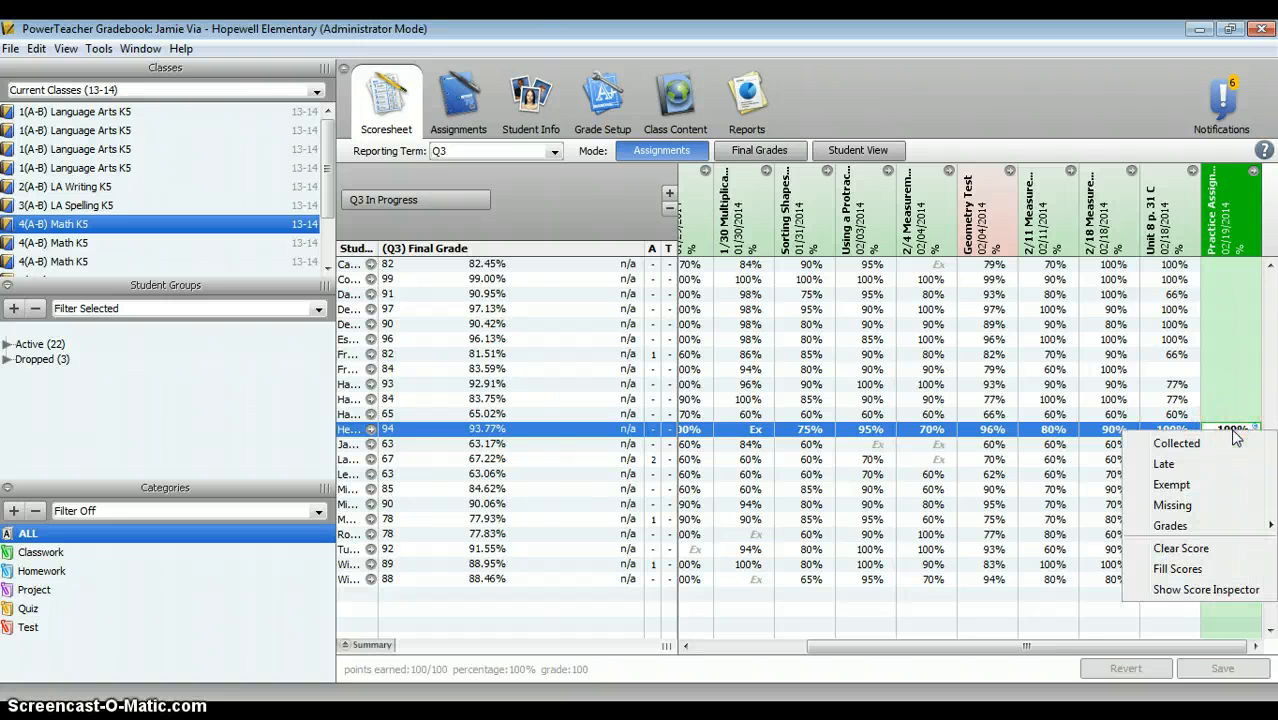
{"action": "left_click", "coordinate": [1187, 590]}
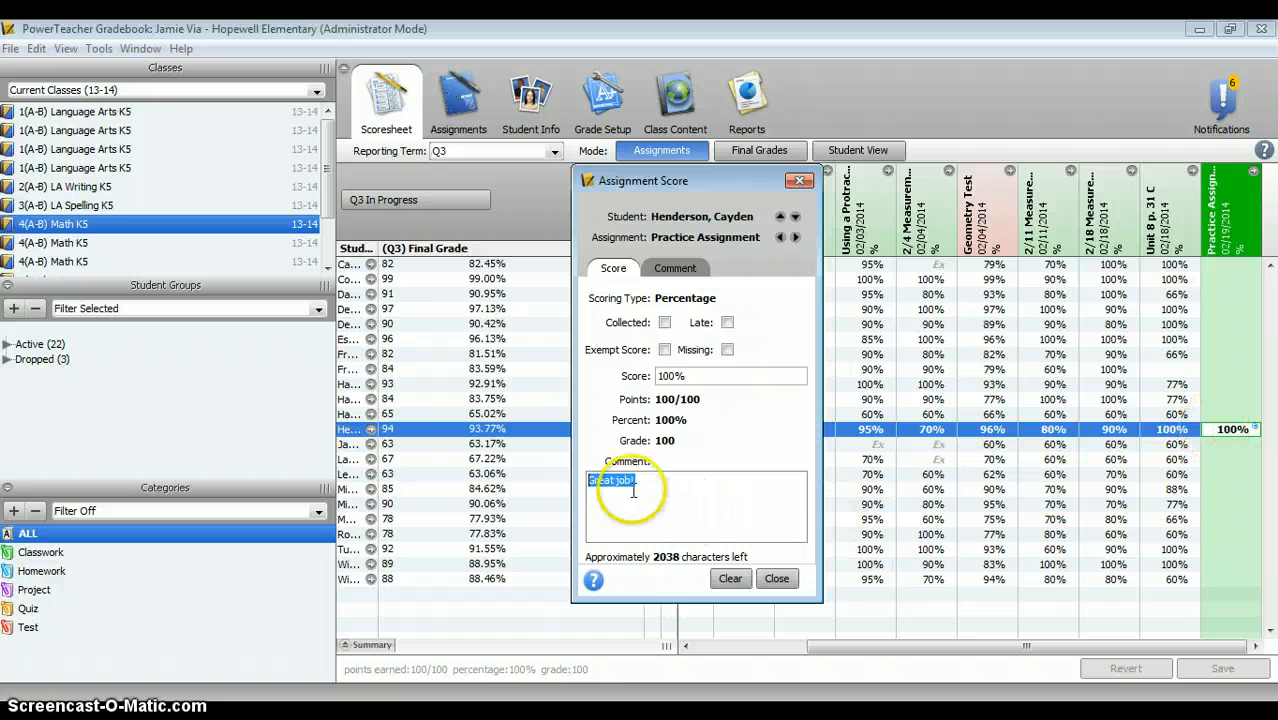
Step: Switch to the parent portal, view the Practice Assignment's score comment, and close both the comment and the gradebook's score inspector
{"action": "mouse_move", "coordinate": [487, 718]}
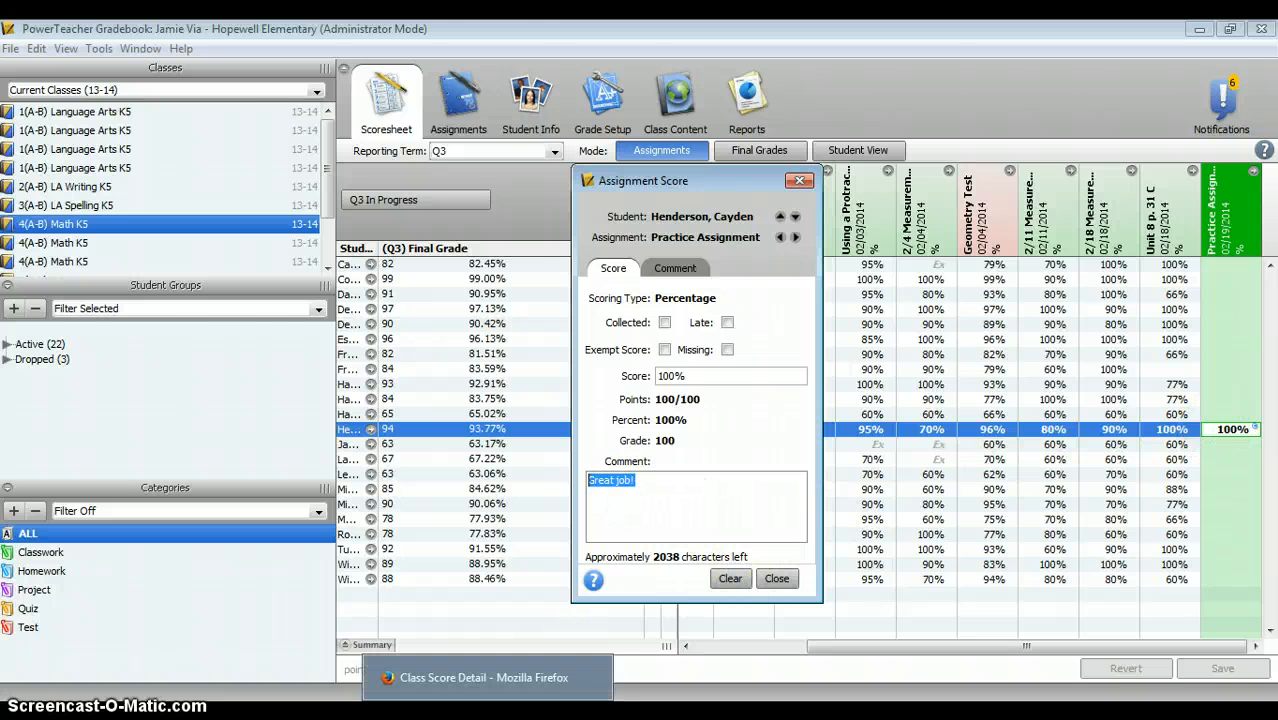
{"action": "left_click", "coordinate": [507, 668]}
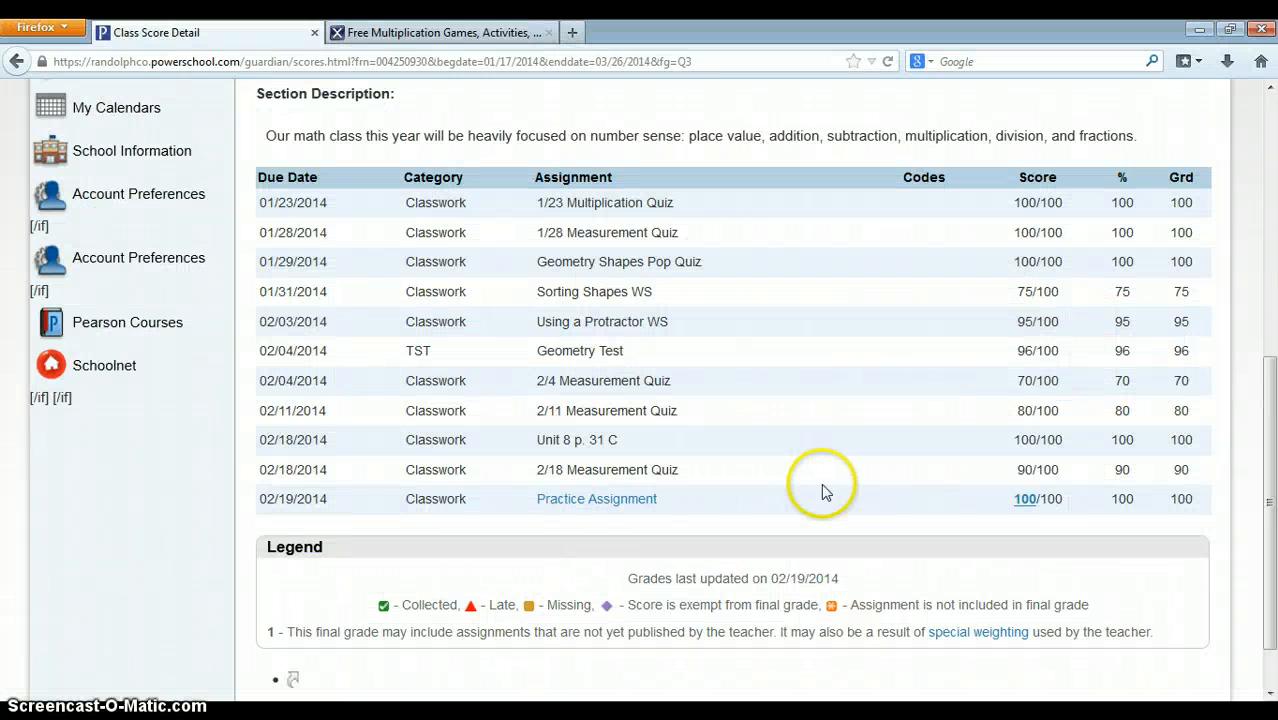
{"action": "left_click", "coordinate": [1025, 499]}
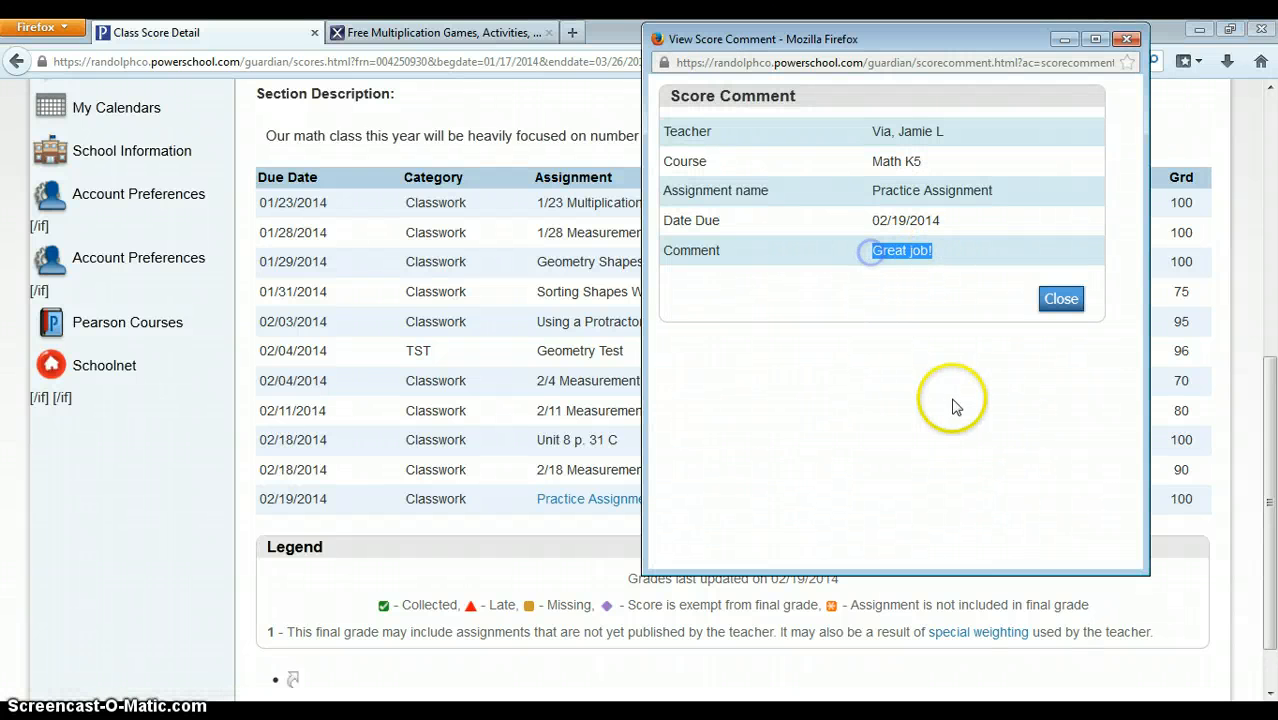
{"action": "left_click", "coordinate": [1052, 302]}
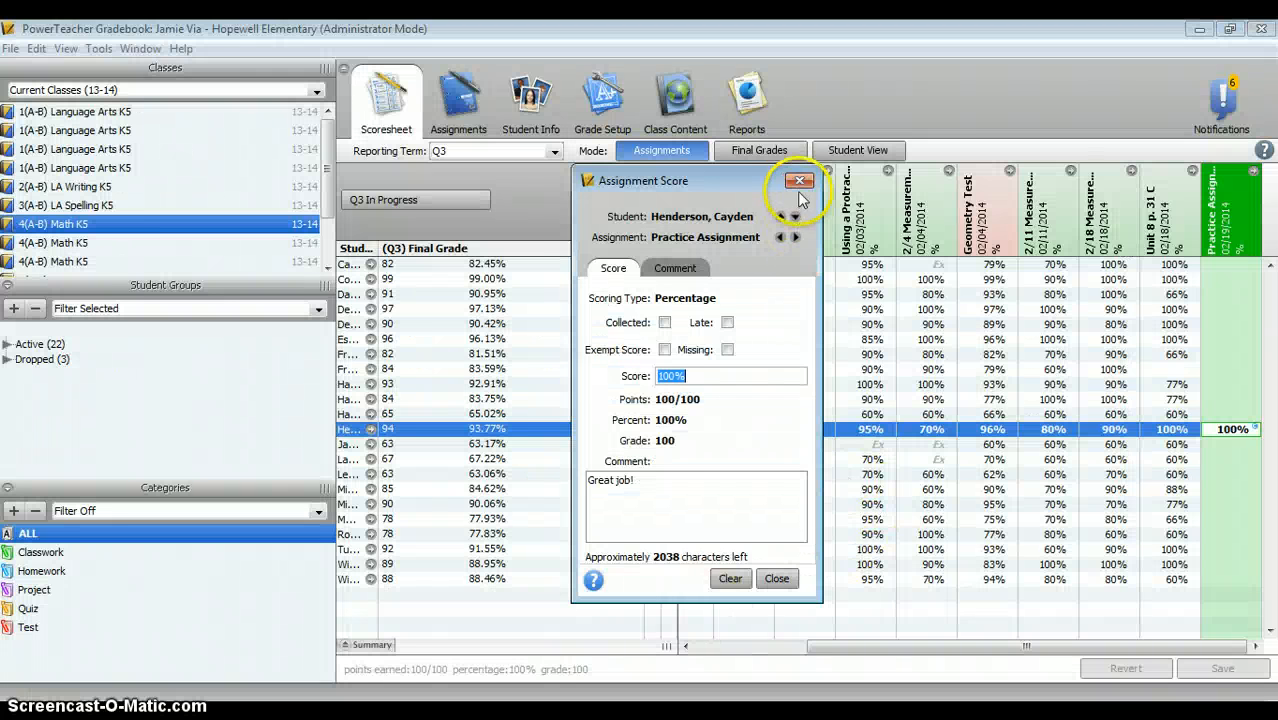
{"action": "left_click", "coordinate": [803, 184]}
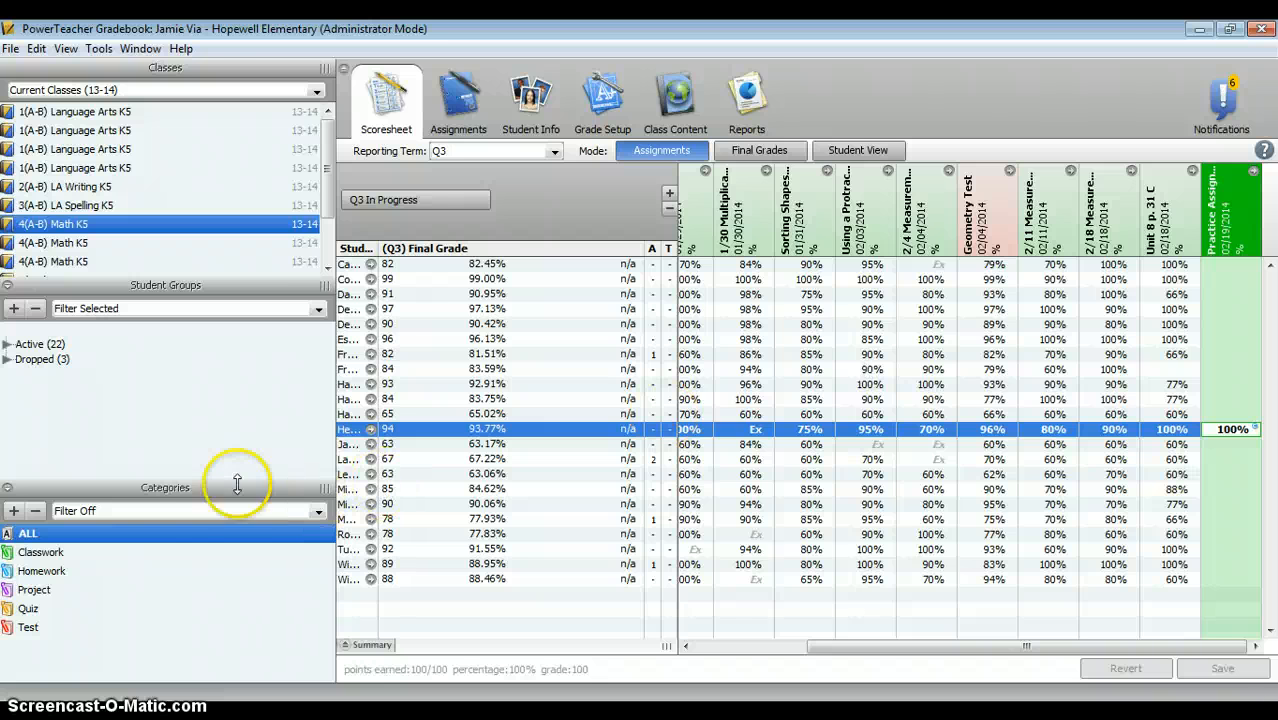
Step: Start an email to the Active student group, select all students and parents/guardians as recipients, and close it unsent
{"action": "left_click", "coordinate": [8, 344]}
{"action": "left_click", "coordinate": [8, 343]}
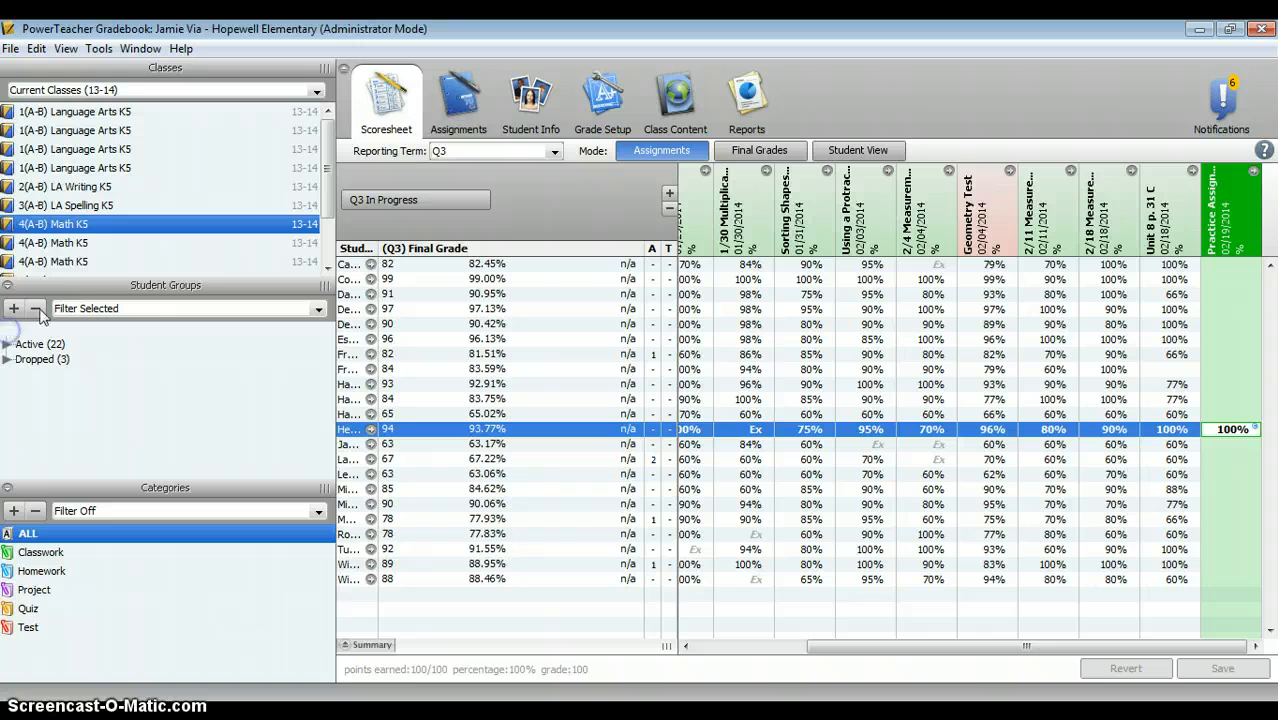
{"action": "right_click", "coordinate": [30, 344]}
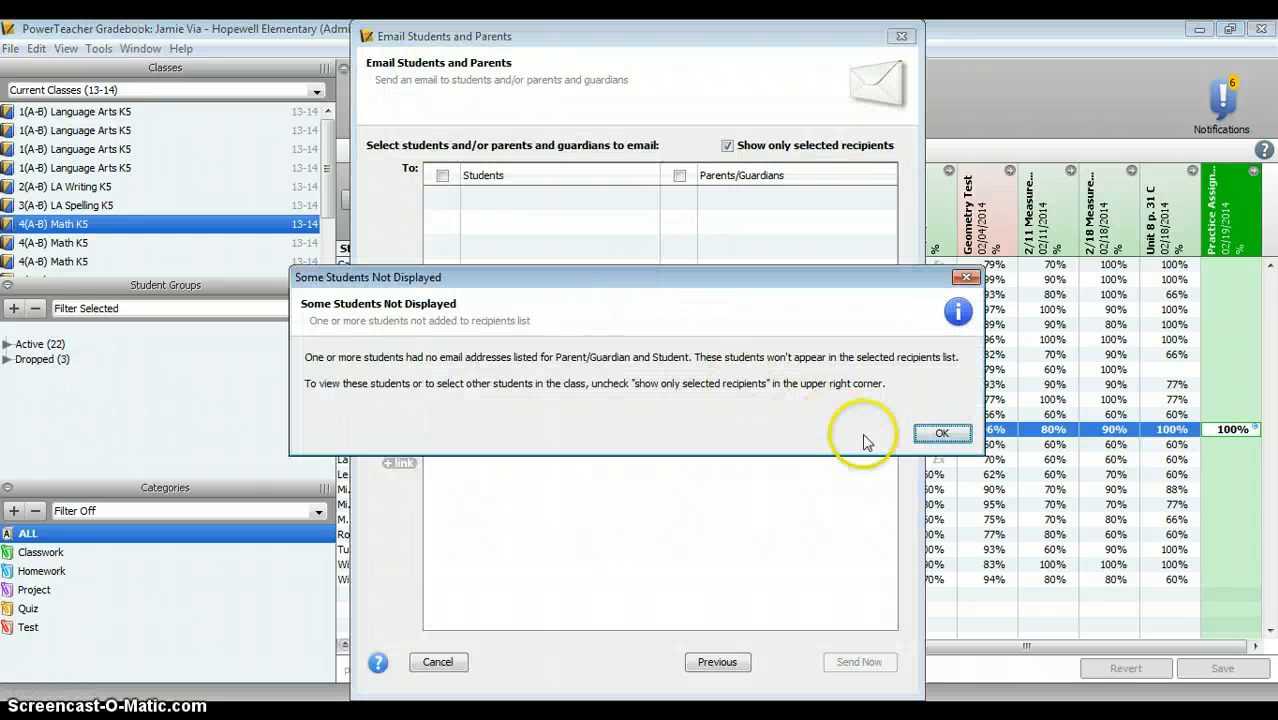
{"action": "left_click", "coordinate": [930, 432]}
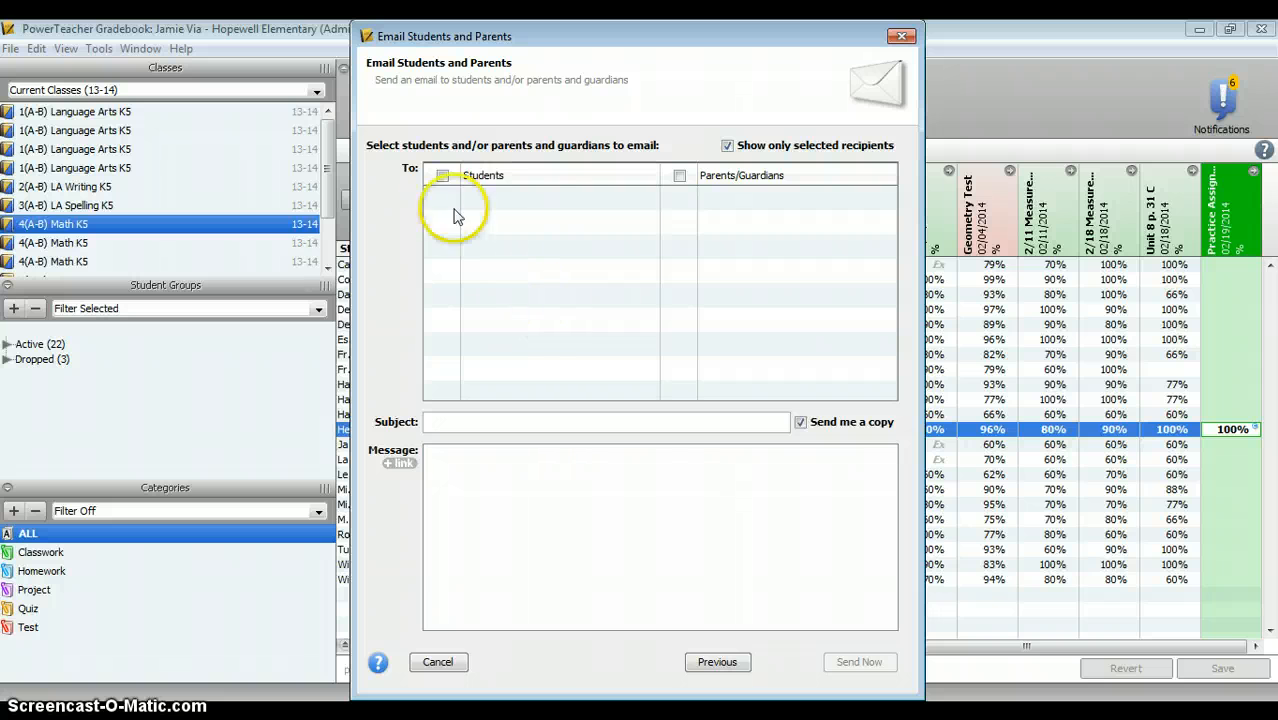
{"action": "left_click", "coordinate": [443, 176]}
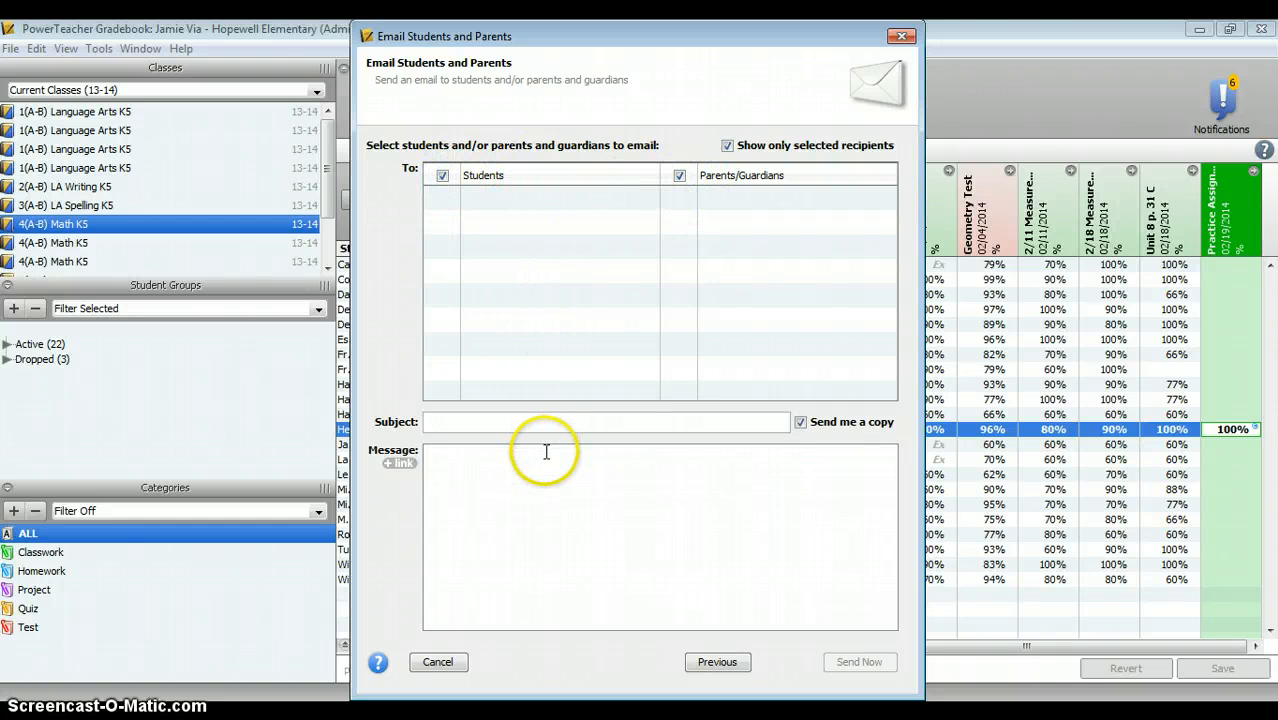
{"action": "left_click", "coordinate": [901, 36]}
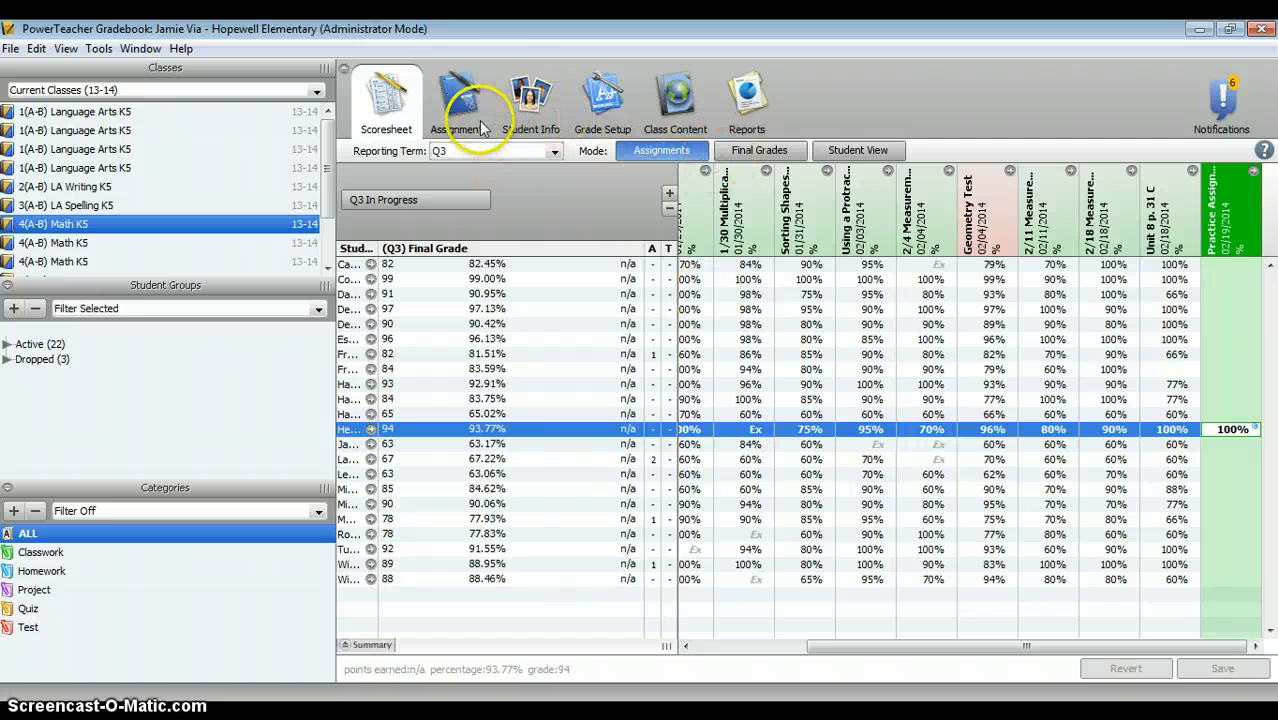
Step: View the student details of the twelfth student in the Student Info list and narrow the student name column
{"action": "left_click", "coordinate": [525, 100]}
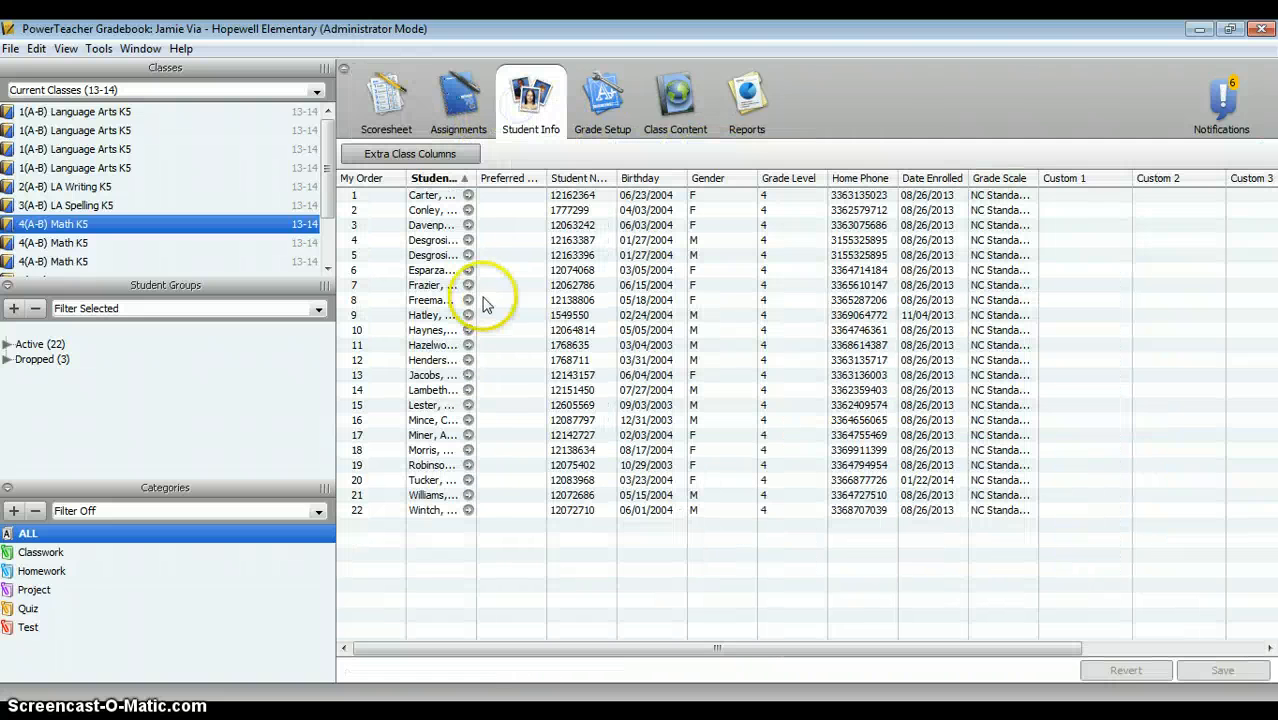
{"action": "left_click", "coordinate": [435, 360]}
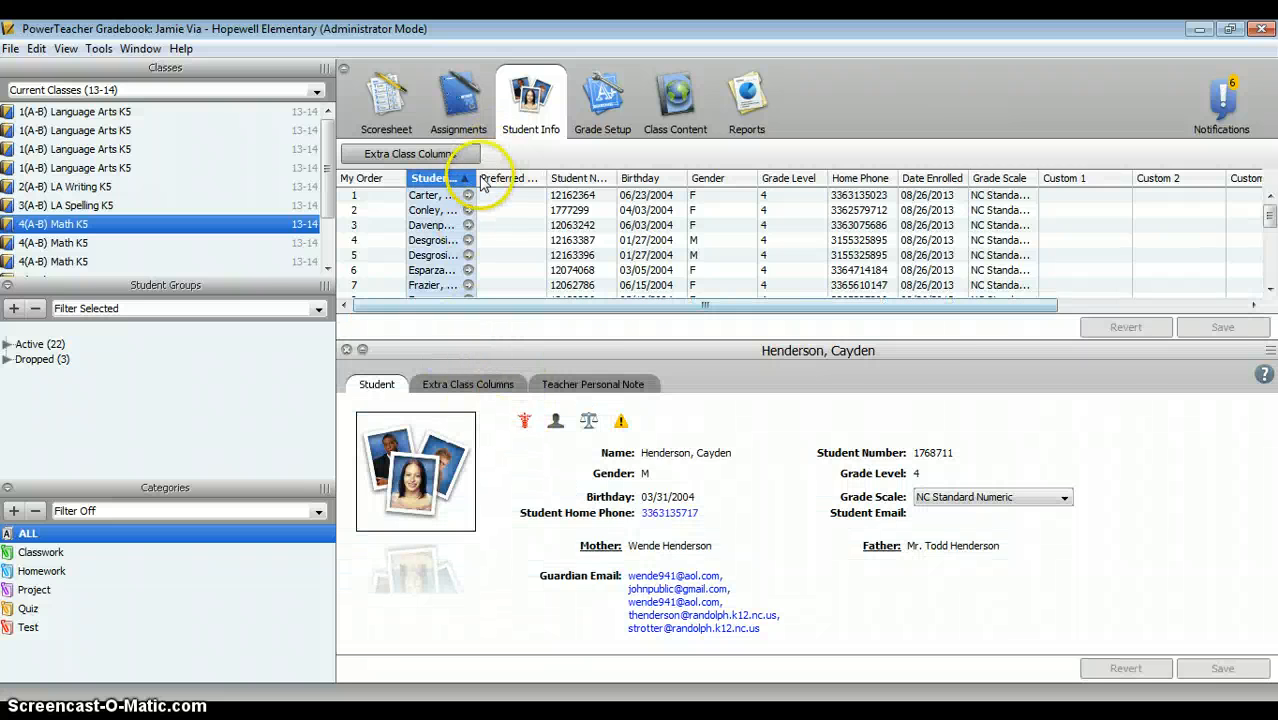
{"action": "left_click_drag", "start_coordinate": [470, 178], "coordinate": [447, 178]}
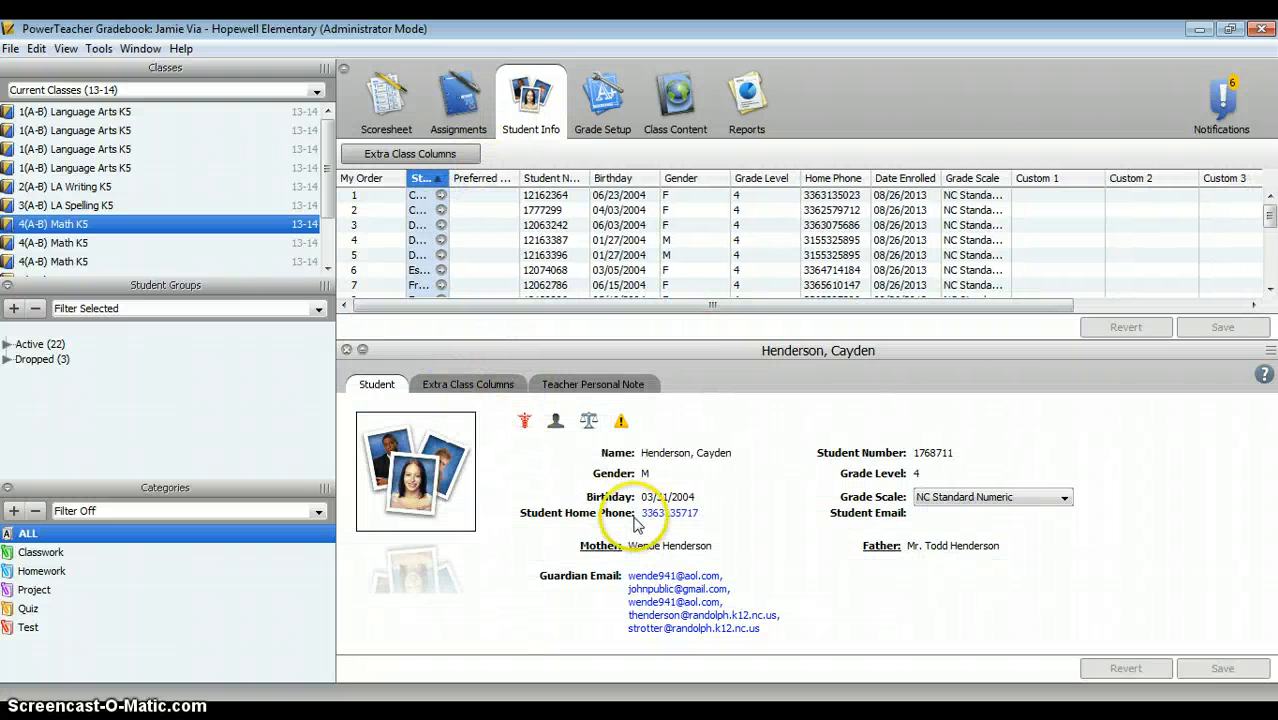
Step: Start an email to the student's parents/guardians from the guardian email addresses and close it unsent
{"action": "right_click", "coordinate": [643, 620]}
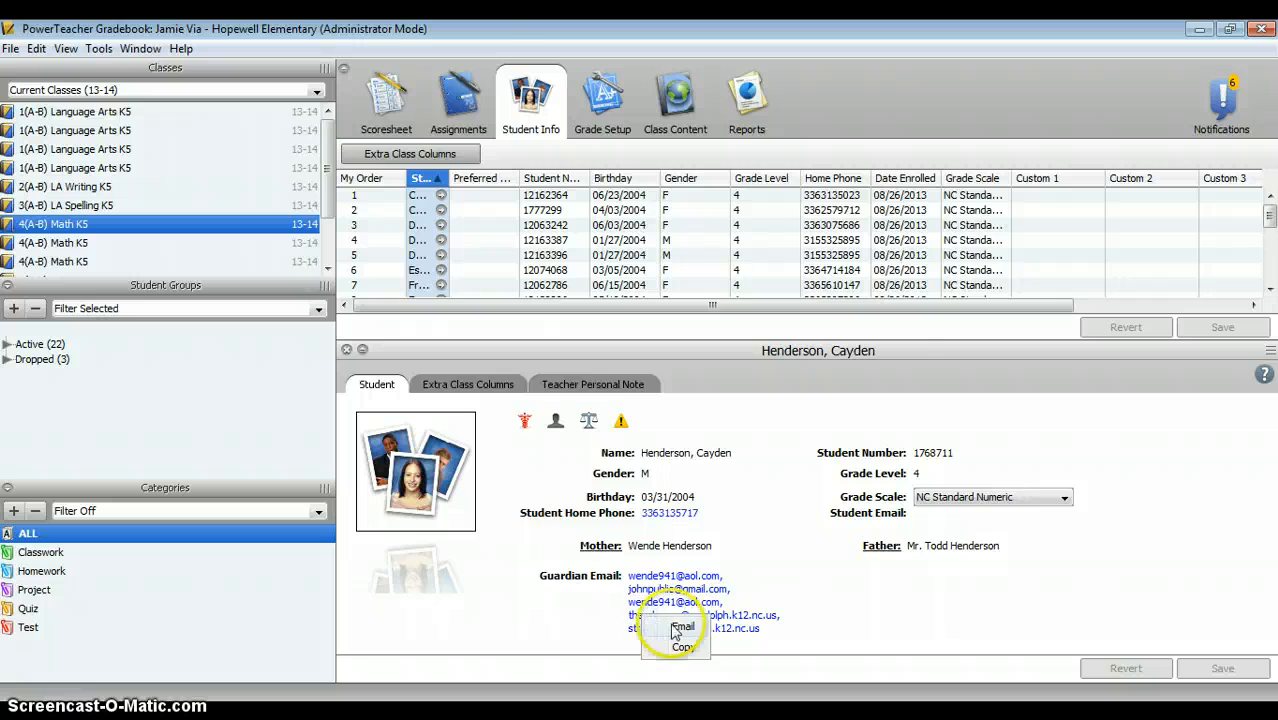
{"action": "left_click", "coordinate": [681, 627]}
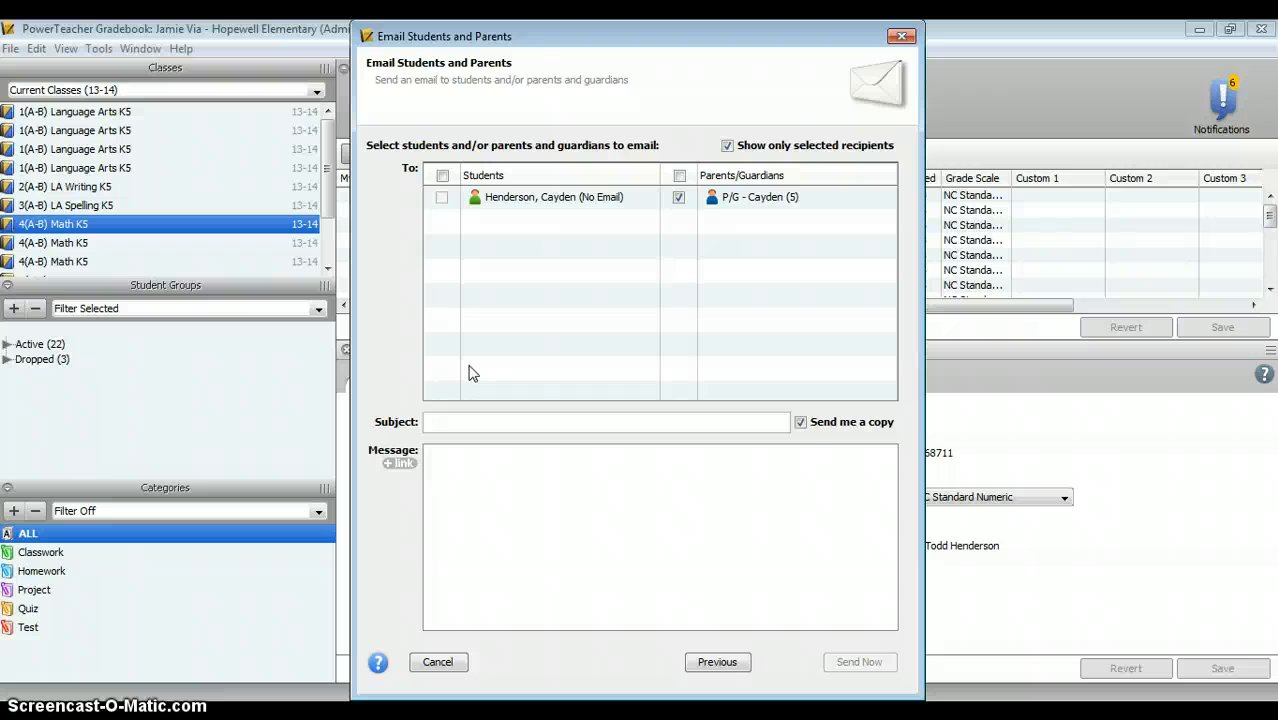
{"action": "left_click", "coordinate": [900, 37]}
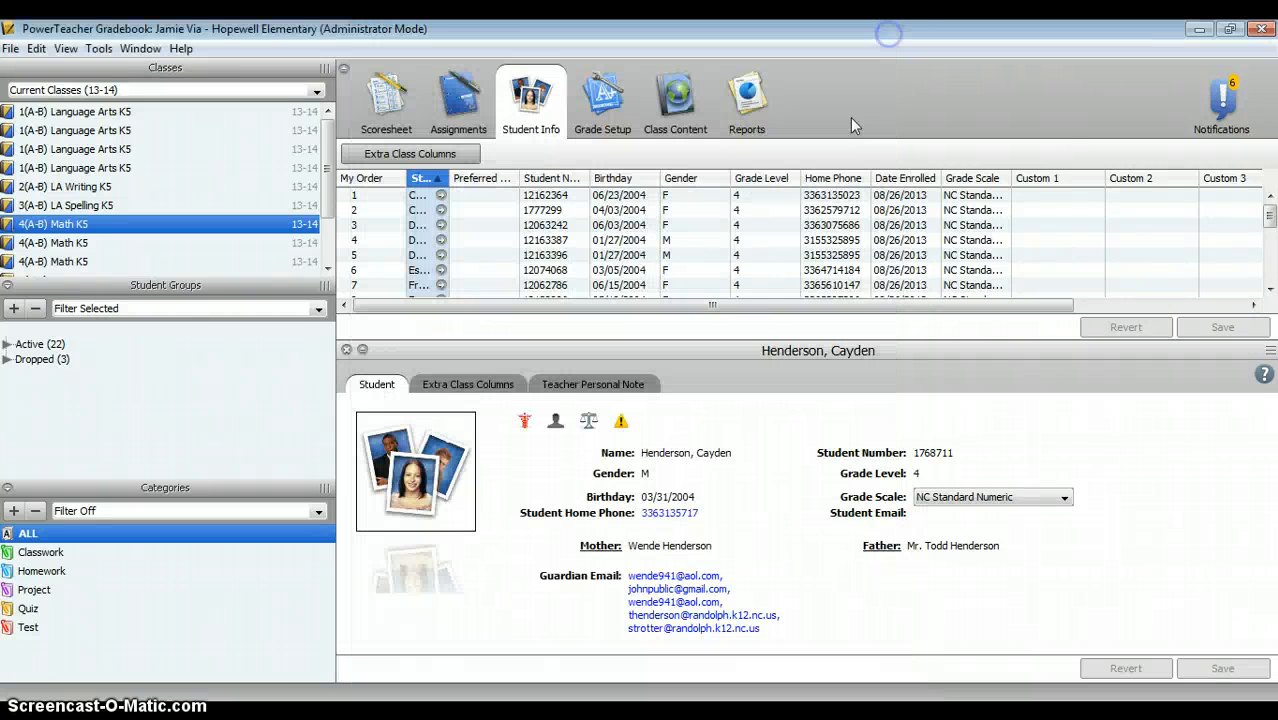
Step: Close and reopen the twelfth student's details to view the guardian email addresses, and close them again
{"action": "left_click", "coordinate": [347, 351]}
{"action": "double_click", "coordinate": [422, 362]}
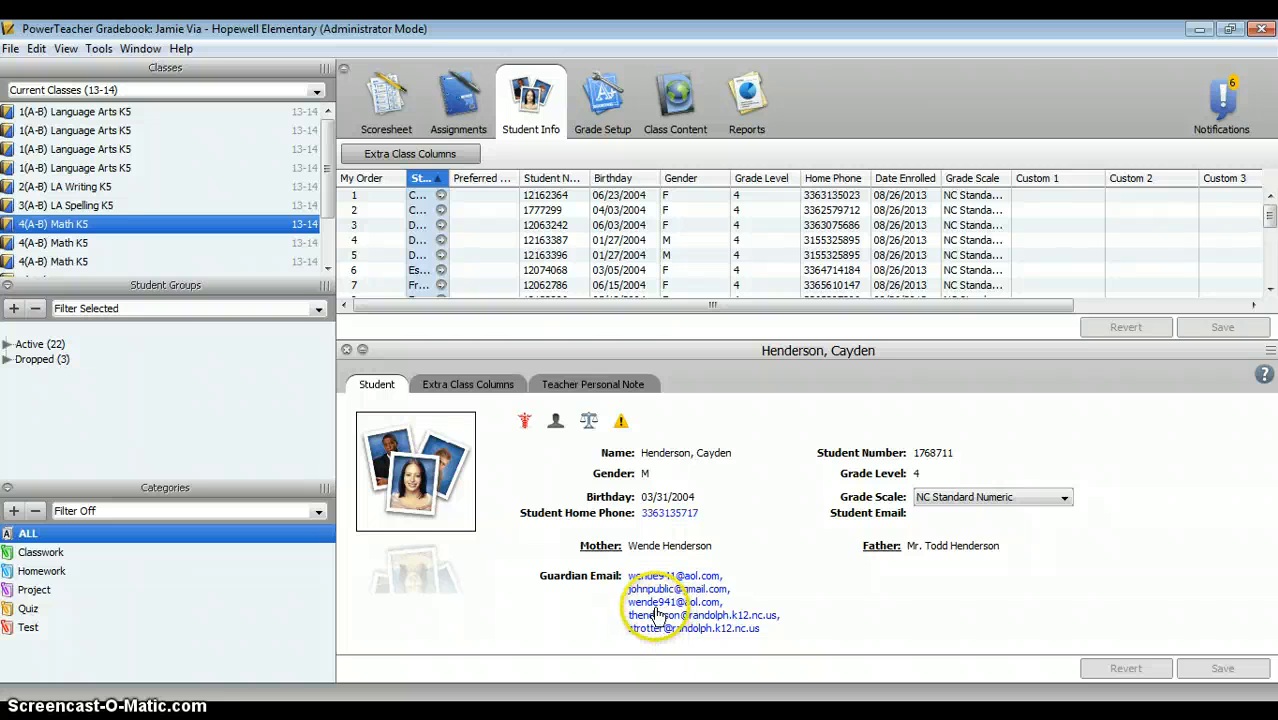
{"action": "left_click", "coordinate": [344, 352]}
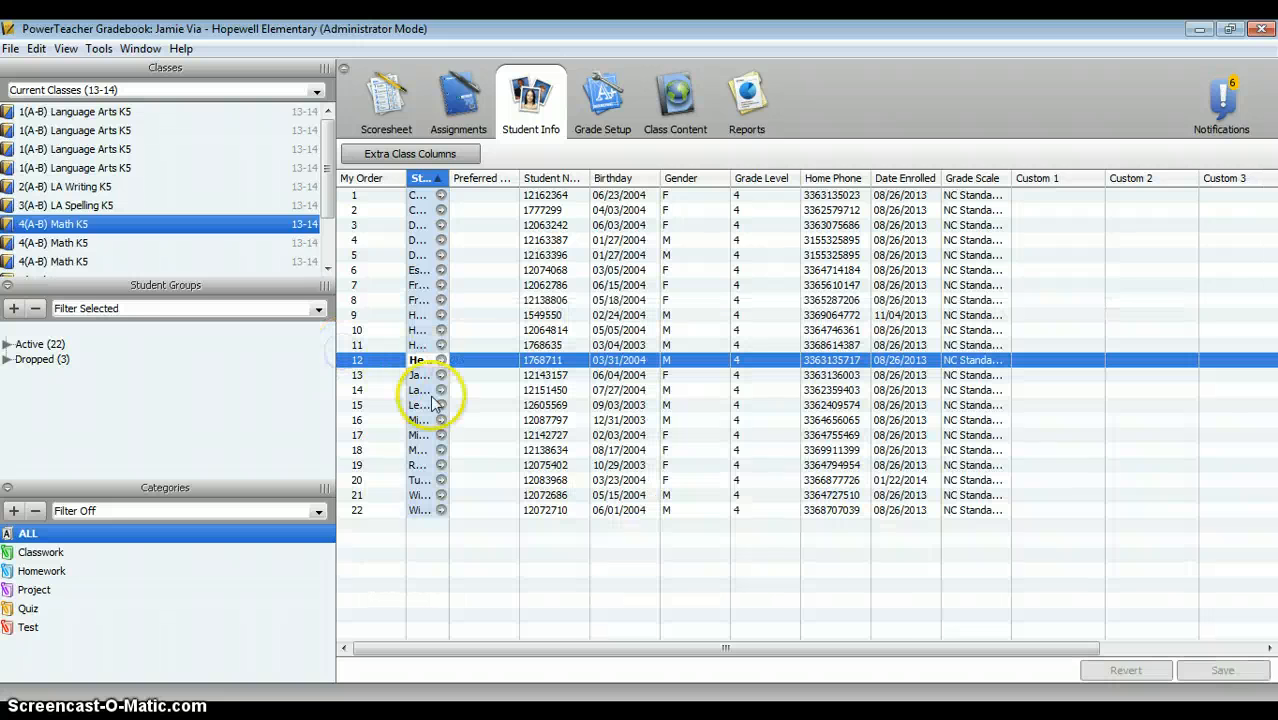
Step: Return to the scoresheet and review the Practice Assignment's details, including its name and its publishing settings
{"action": "left_click", "coordinate": [391, 117]}
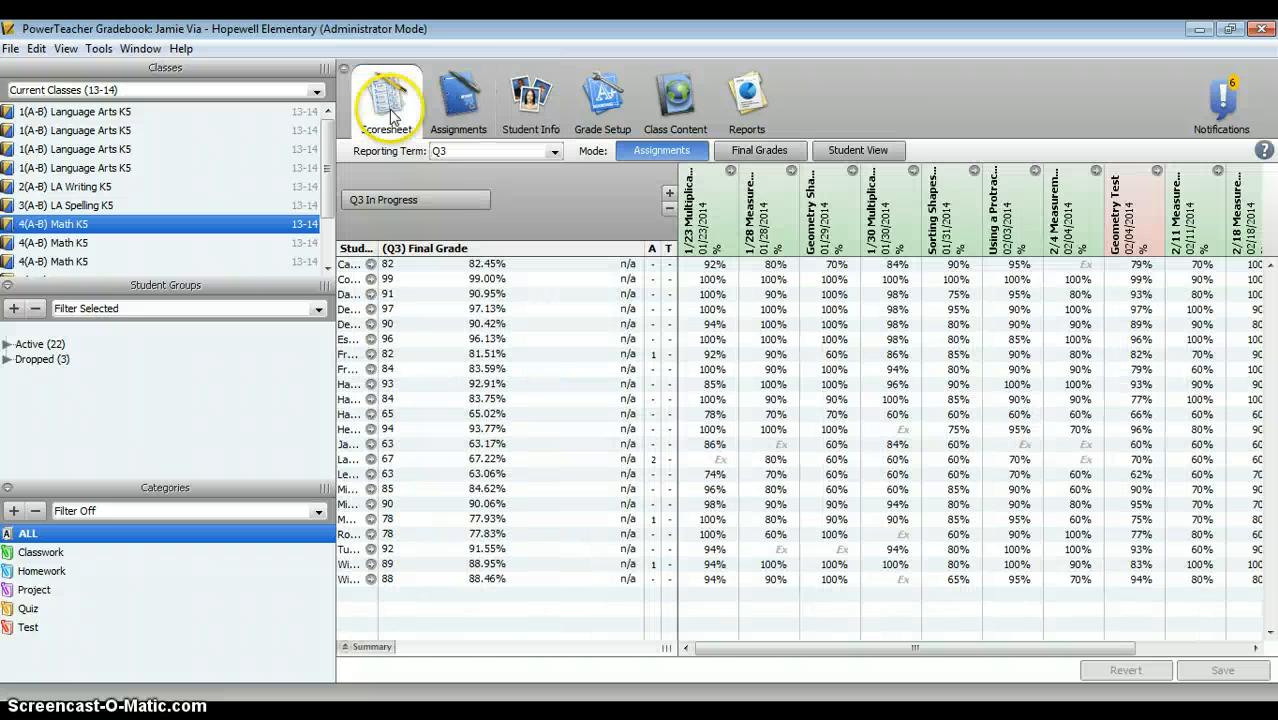
{"action": "left_click_drag", "start_coordinate": [860, 658], "coordinate": [972, 650]}
{"action": "double_click", "coordinate": [1248, 222]}
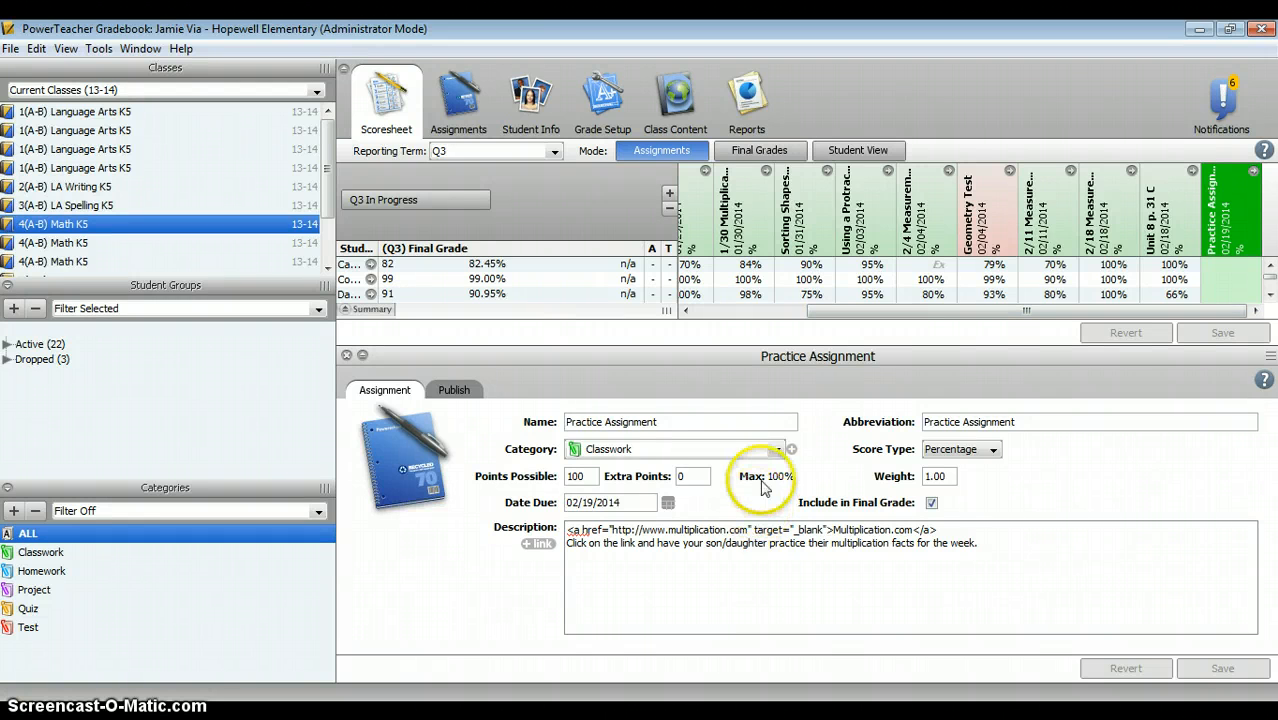
{"action": "left_click_drag", "start_coordinate": [567, 422], "coordinate": [621, 424]}
{"action": "left_click", "coordinate": [666, 422]}
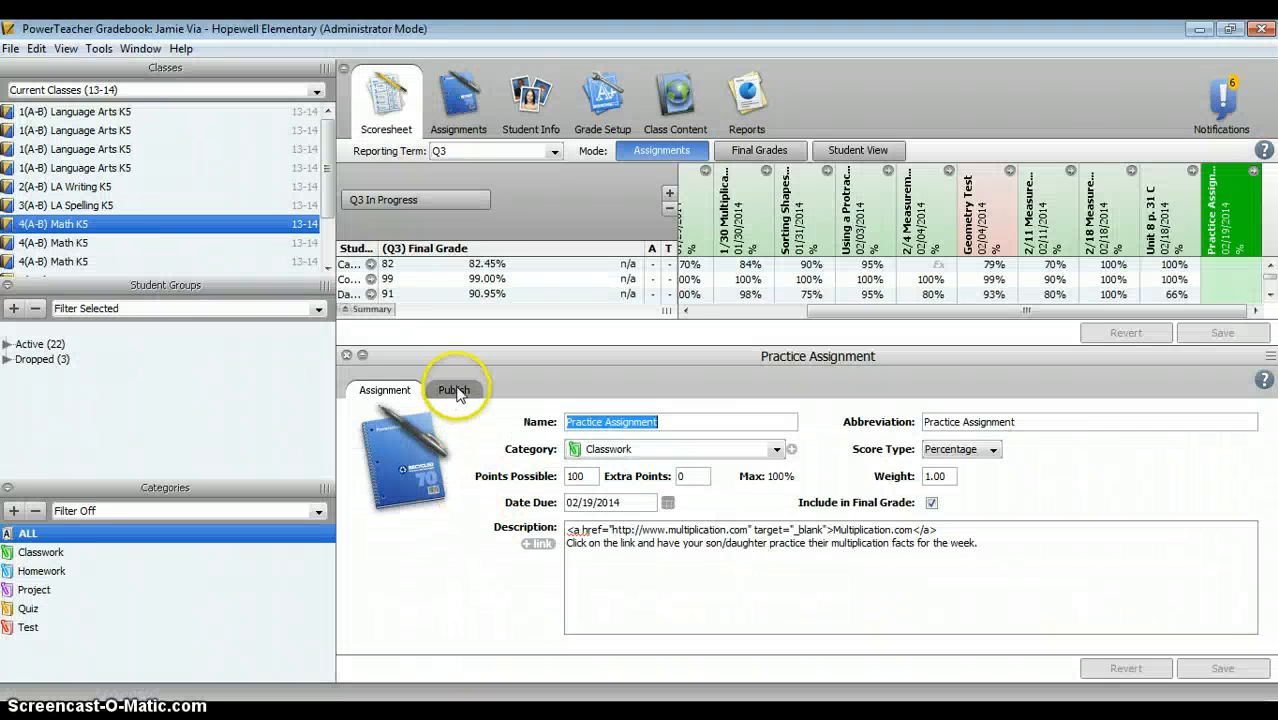
{"action": "left_click", "coordinate": [454, 390]}
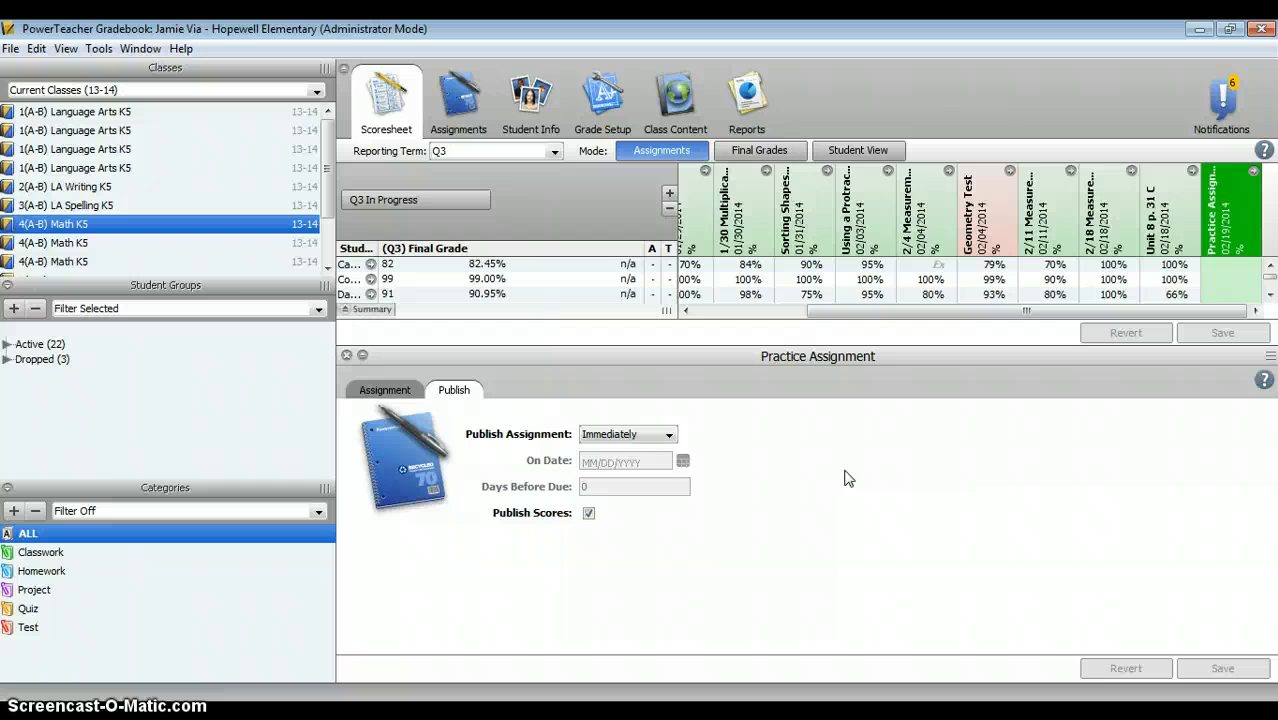
{"action": "left_click", "coordinate": [395, 396]}
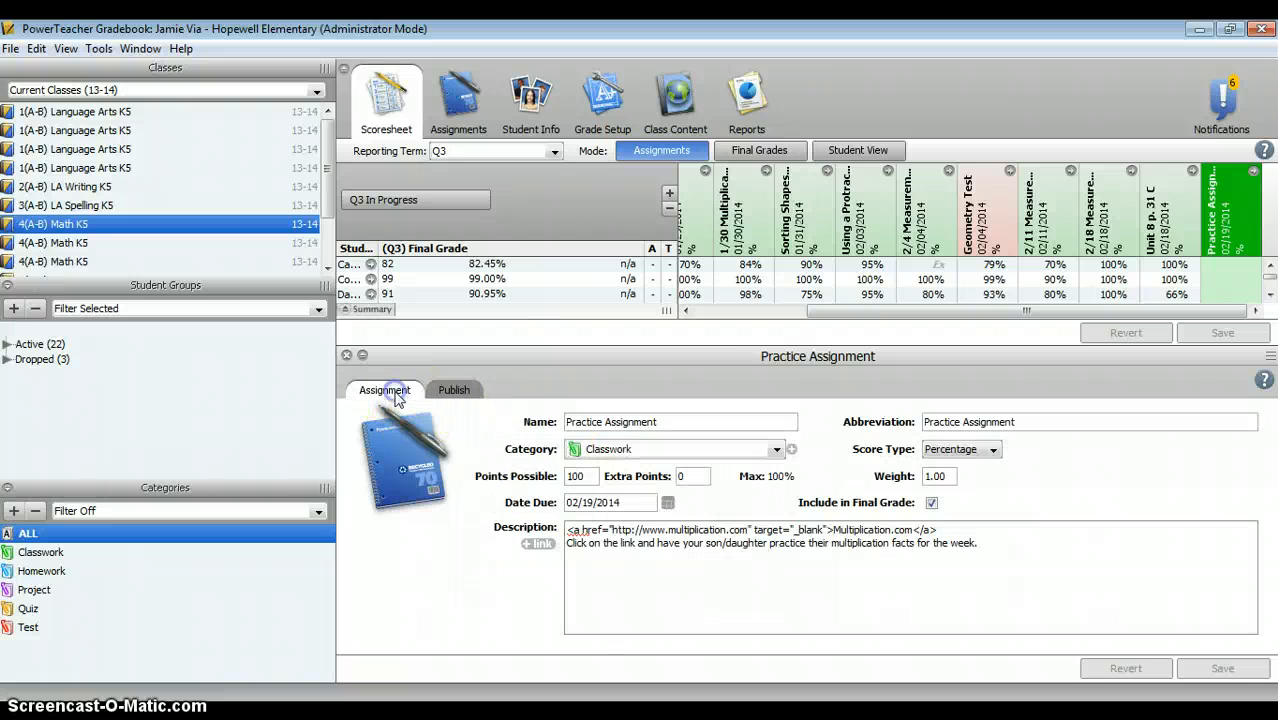
Step: Try changing the Practice Assignment's due date to 02/28/2014, and close its details without saving
{"action": "left_click", "coordinate": [668, 503]}
{"action": "left_click", "coordinate": [793, 622]}
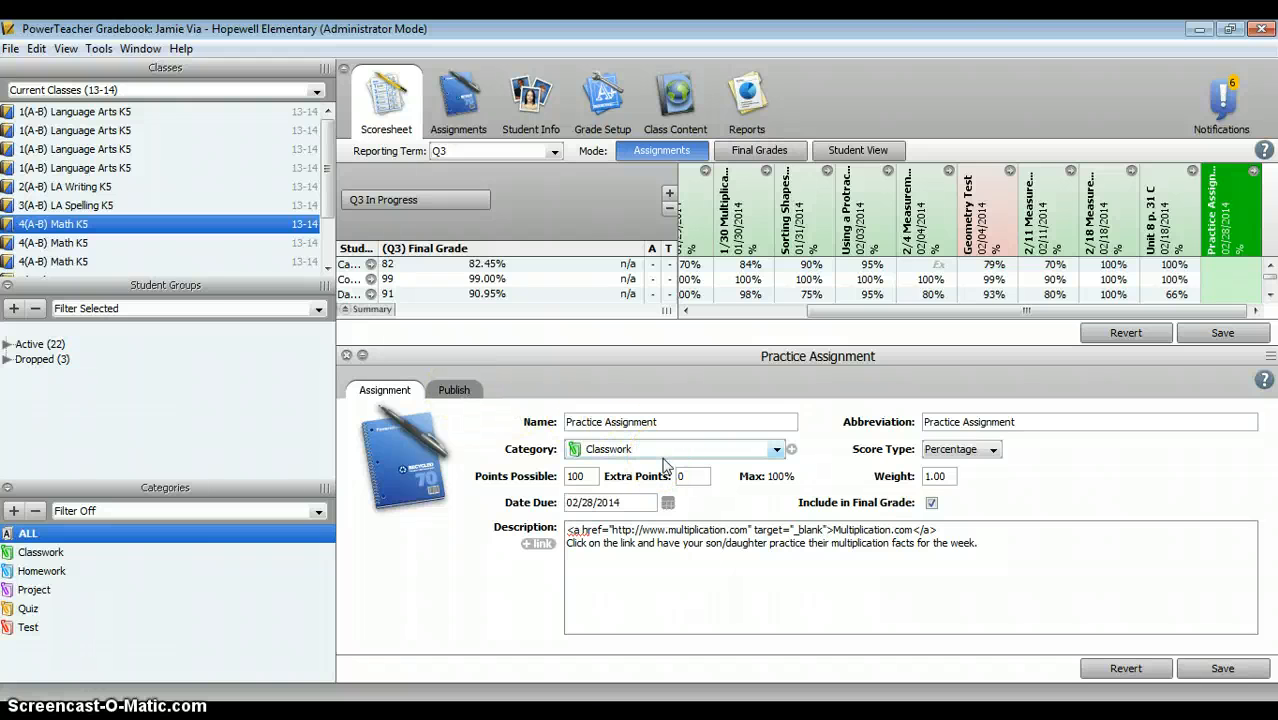
{"action": "left_click", "coordinate": [347, 356]}
{"action": "left_click", "coordinate": [730, 433]}
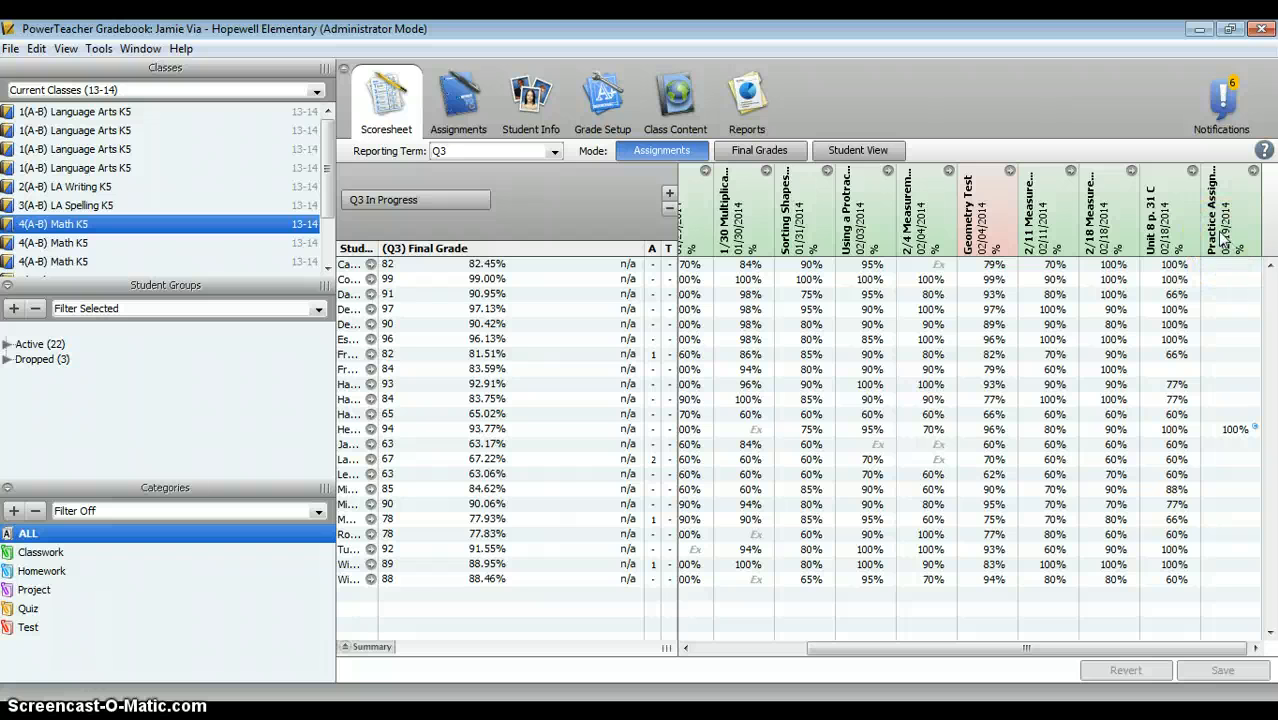
Step: Go to the grade setup for the Math K5 class and view the category weights used for the Q1 final grade
{"action": "mouse_move", "coordinate": [1224, 240]}
{"action": "left_click", "coordinate": [1188, 313]}
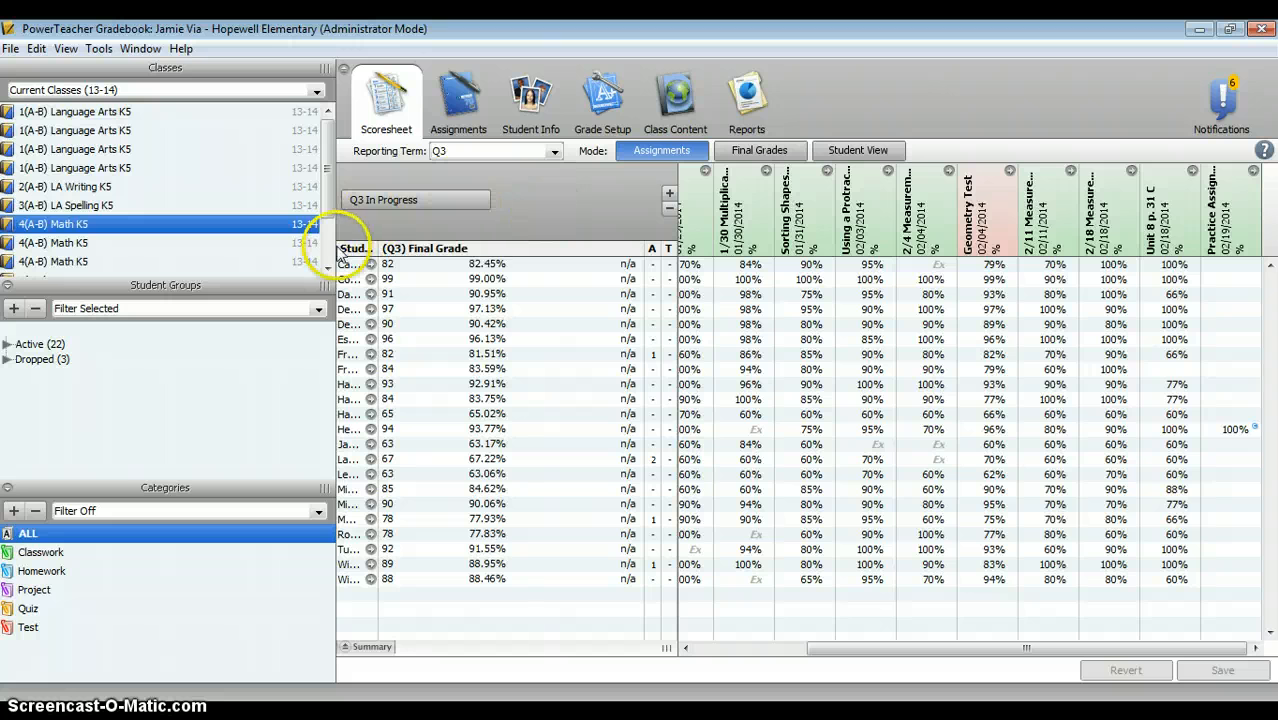
{"action": "left_click", "coordinate": [592, 106]}
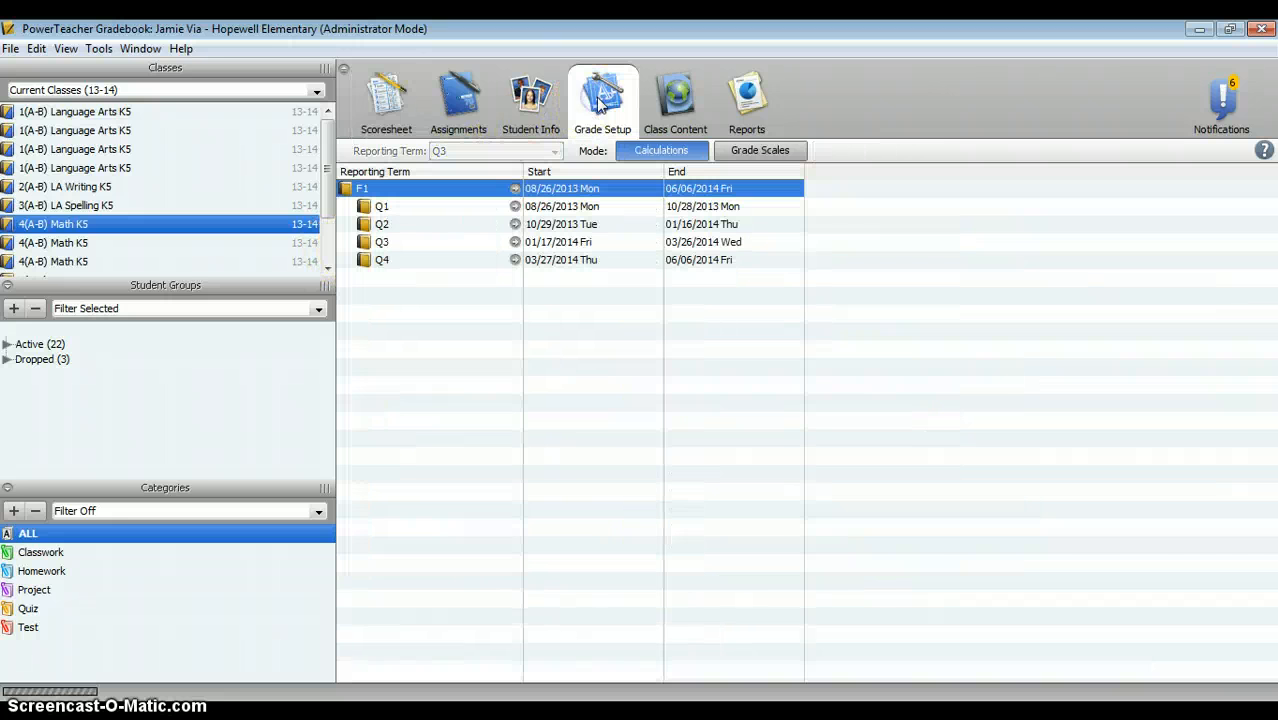
{"action": "left_click", "coordinate": [515, 207]}
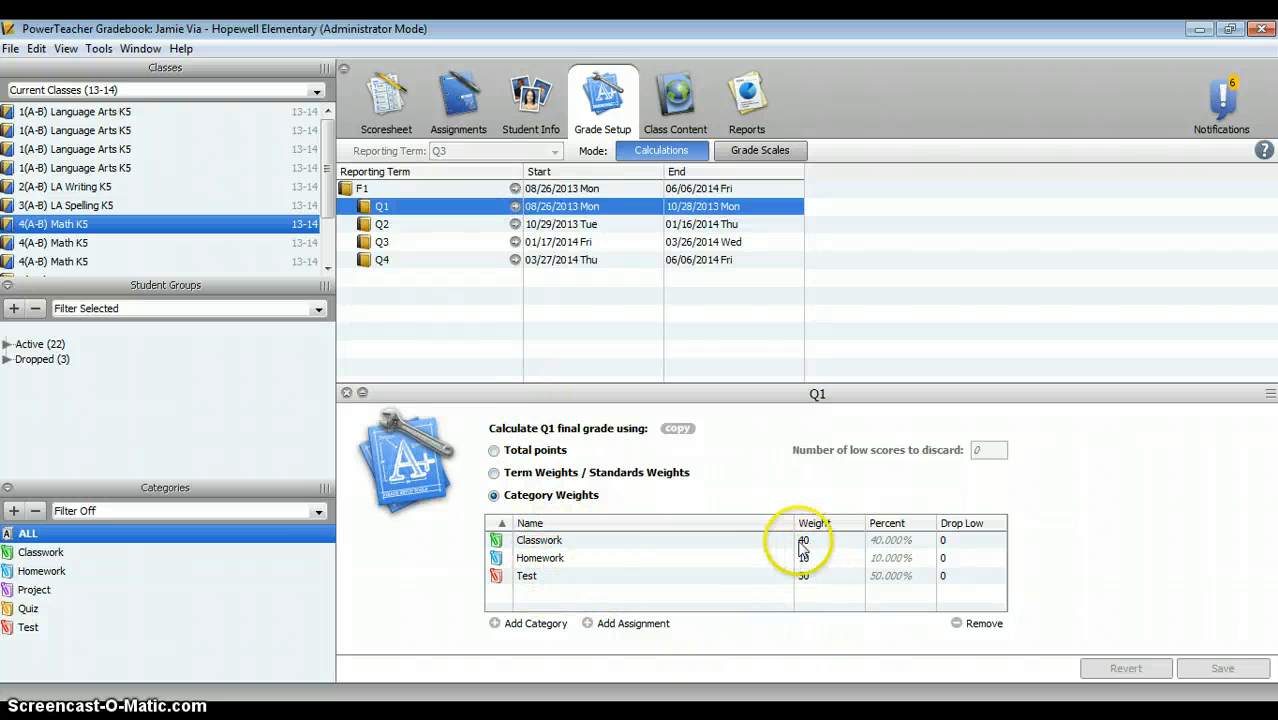
Step: Switch to the parent portal and view the assignment category weights in the Math K5 class score detail
{"action": "left_click", "coordinate": [560, 715]}
{"action": "scroll", "coordinate": [540, 275], "scroll_direction": "up", "scroll_amount": 5}
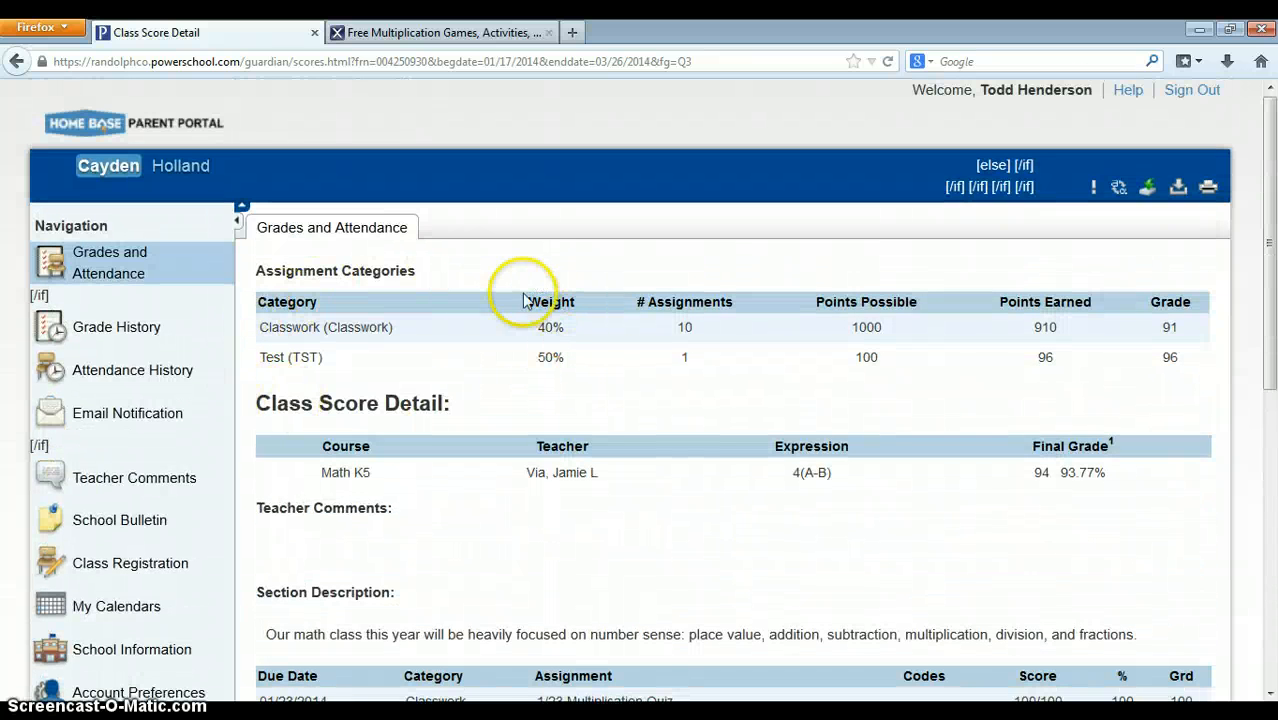
{"action": "scroll", "coordinate": [491, 371], "scroll_direction": "down", "scroll_amount": 1}
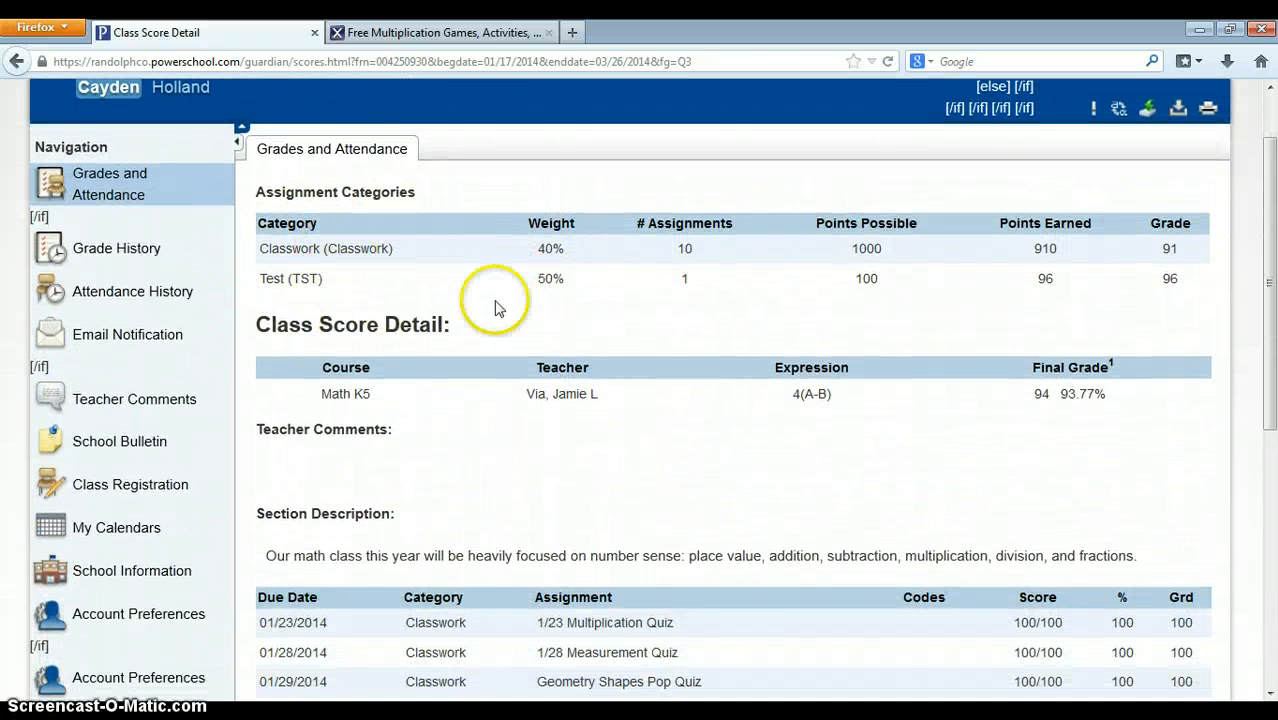
{"action": "scroll", "coordinate": [550, 252], "scroll_direction": "down", "scroll_amount": 1}
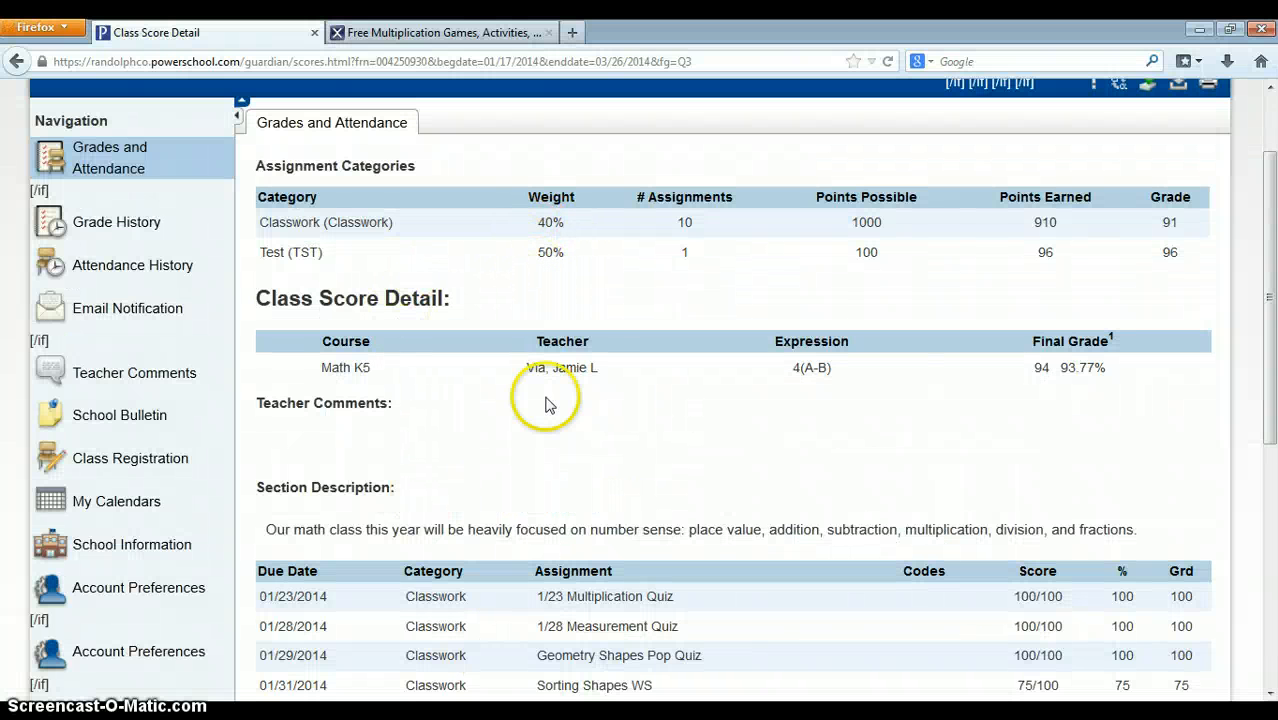
Step: Review the Math K5 class score detail, comparing the category weights with the section description and the list of scored assignments
{"action": "scroll", "coordinate": [548, 430], "scroll_direction": "down", "scroll_amount": 2}
{"action": "scroll", "coordinate": [548, 427], "scroll_direction": "down", "scroll_amount": 5}
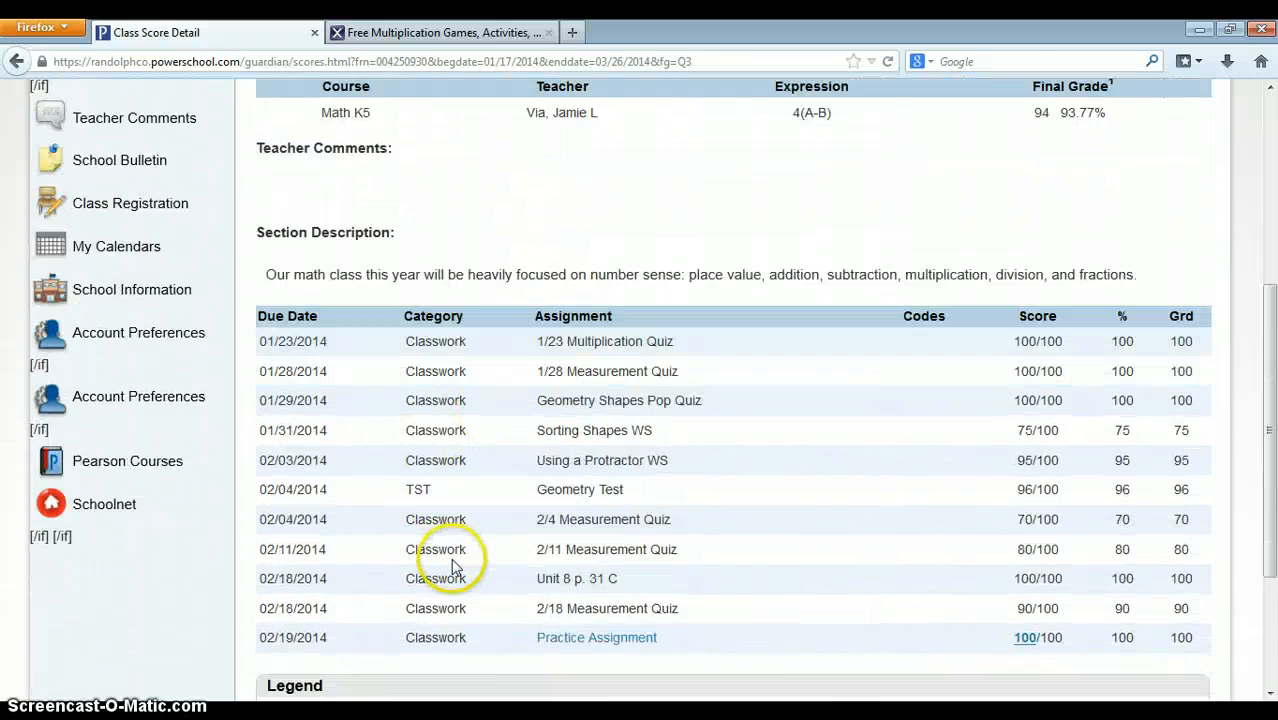
{"action": "scroll", "coordinate": [454, 560], "scroll_direction": "up", "scroll_amount": 7}
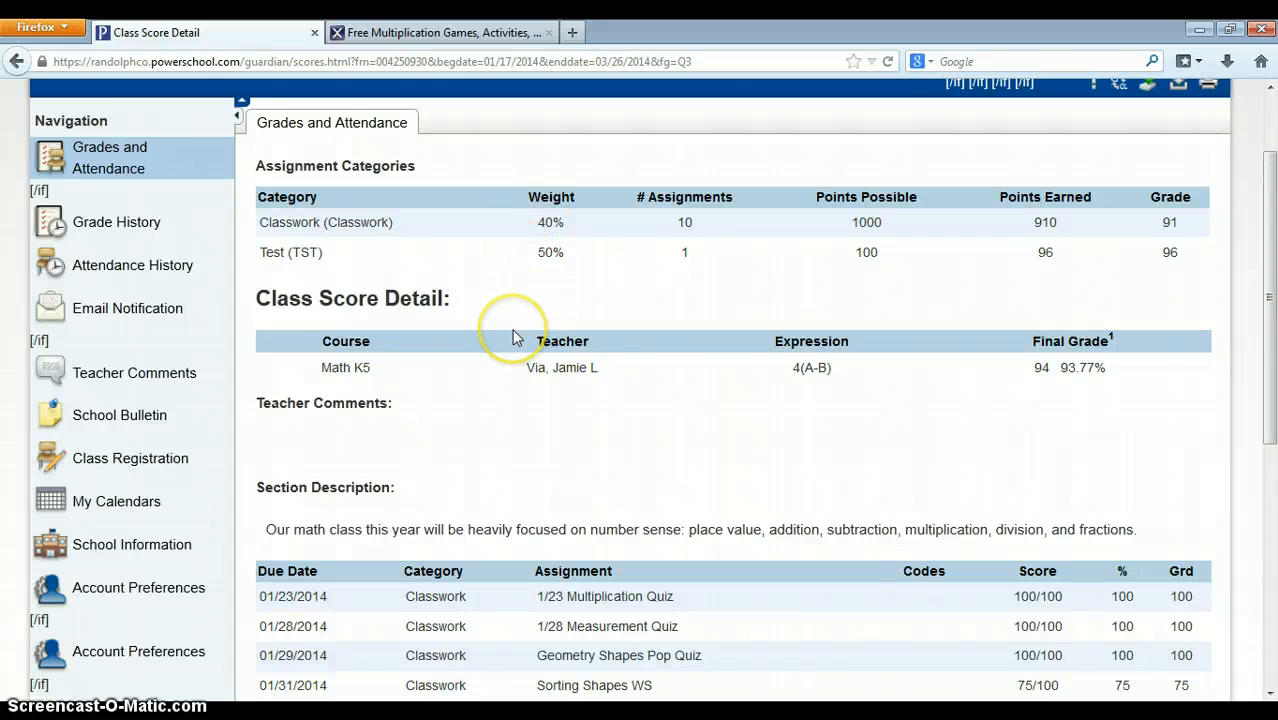
{"action": "scroll", "coordinate": [513, 334], "scroll_direction": "down", "scroll_amount": 1}
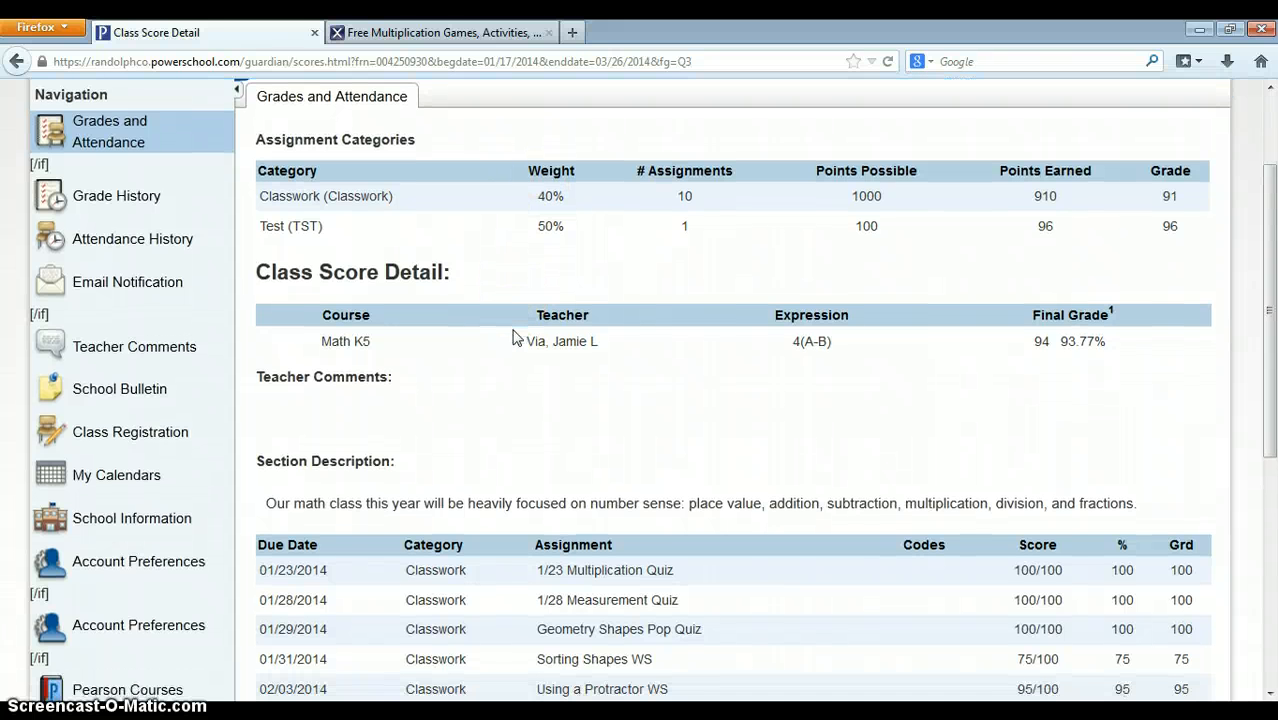
{"action": "scroll", "coordinate": [513, 338], "scroll_direction": "down", "scroll_amount": 2}
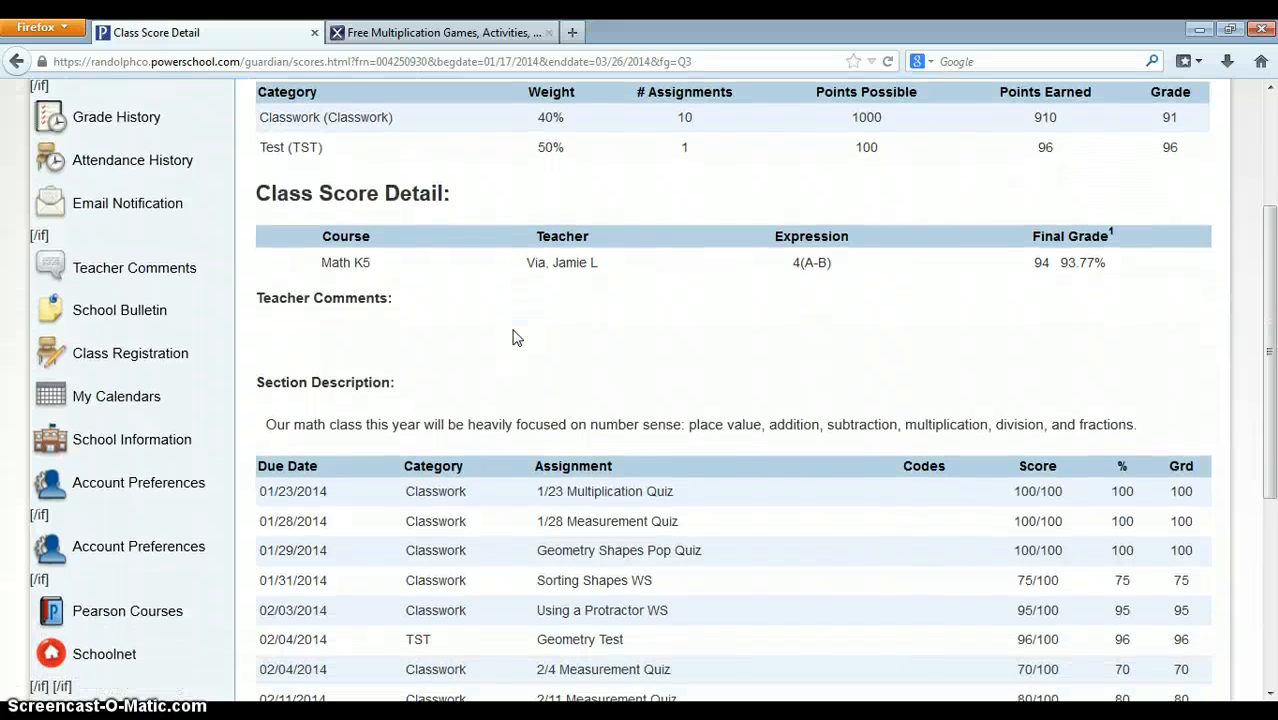
{"action": "scroll", "coordinate": [513, 338], "scroll_direction": "down", "scroll_amount": 3}
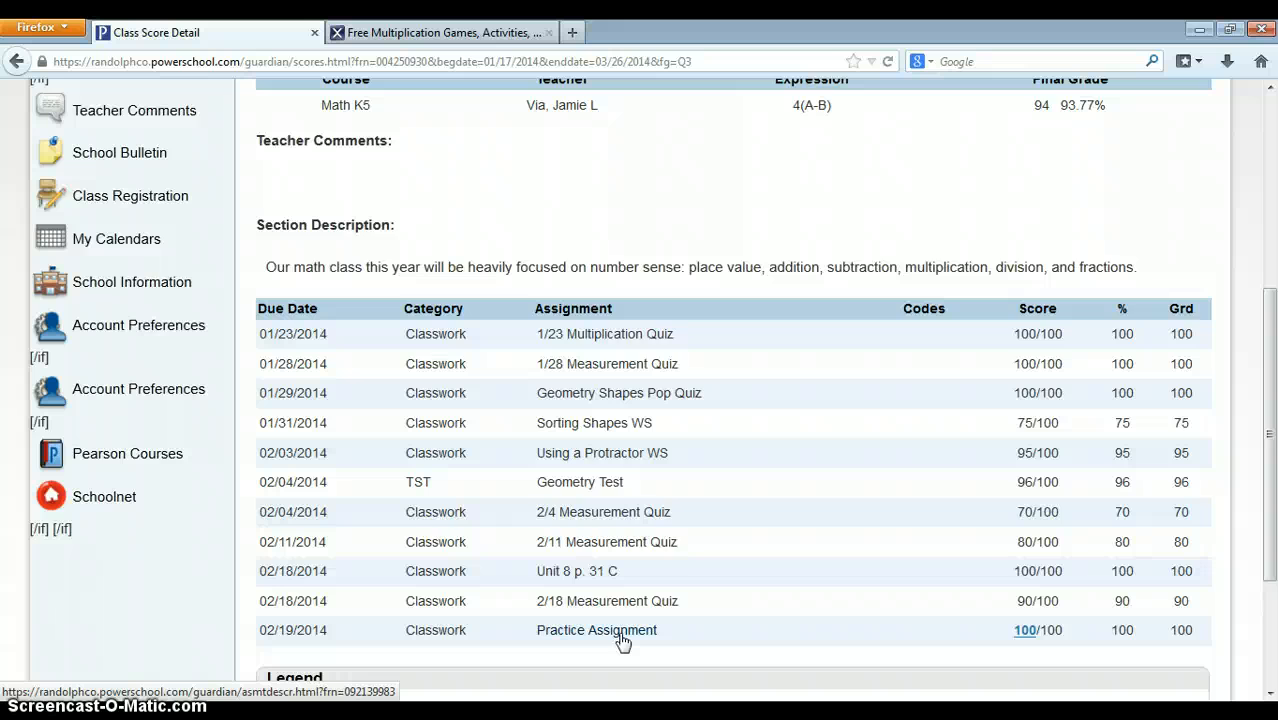
{"action": "scroll", "coordinate": [622, 640], "scroll_direction": "up", "scroll_amount": 3}
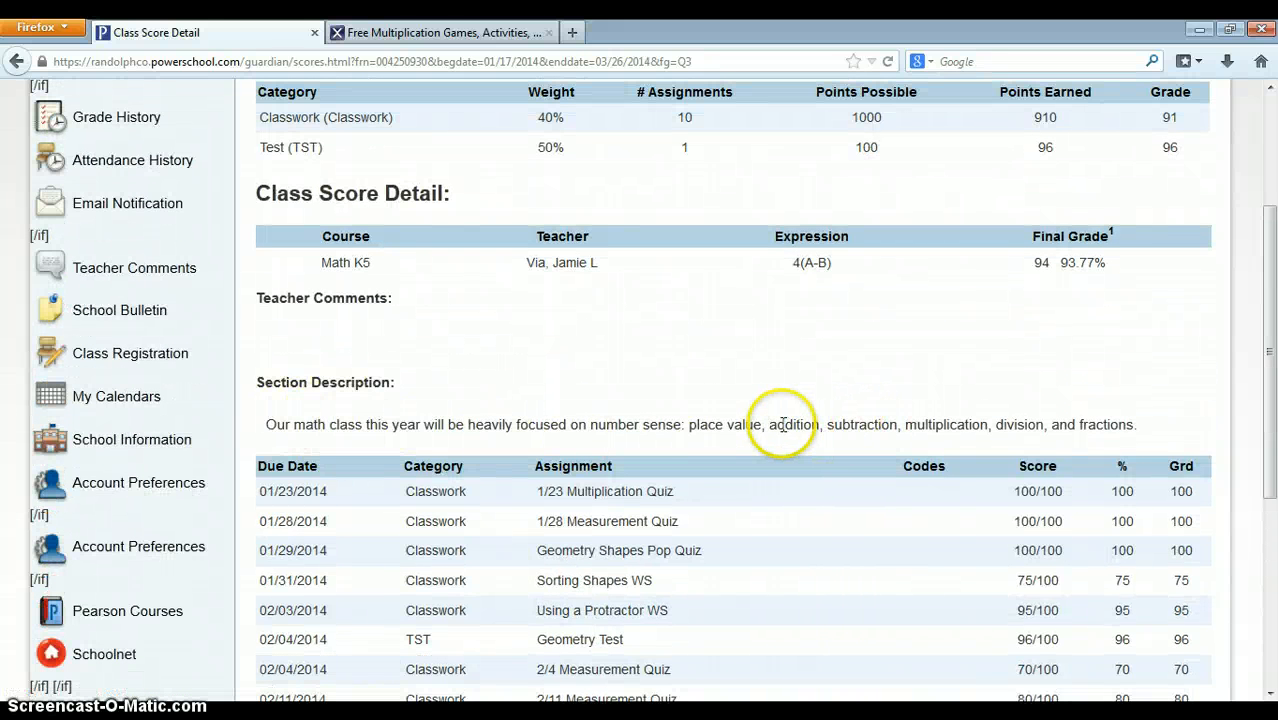
{"action": "scroll", "coordinate": [430, 370], "scroll_direction": "up", "scroll_amount": 3}
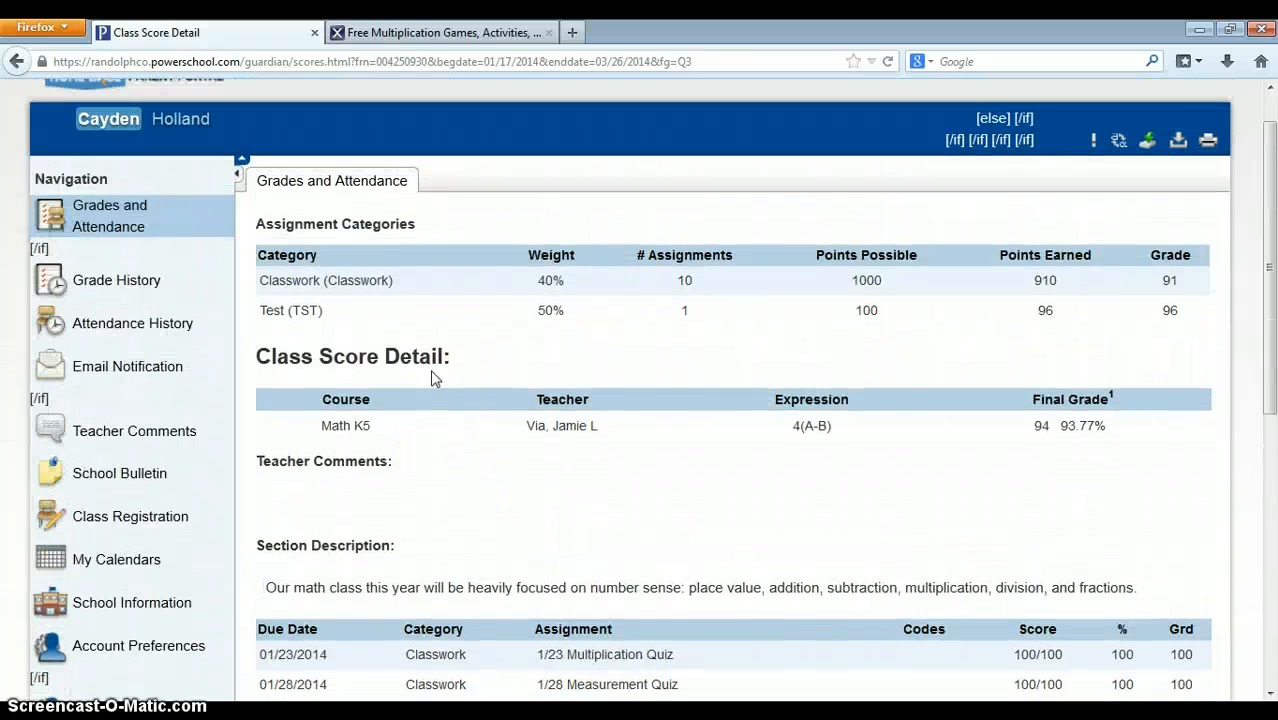
{"action": "scroll", "coordinate": [432, 378], "scroll_direction": "up", "scroll_amount": 1}
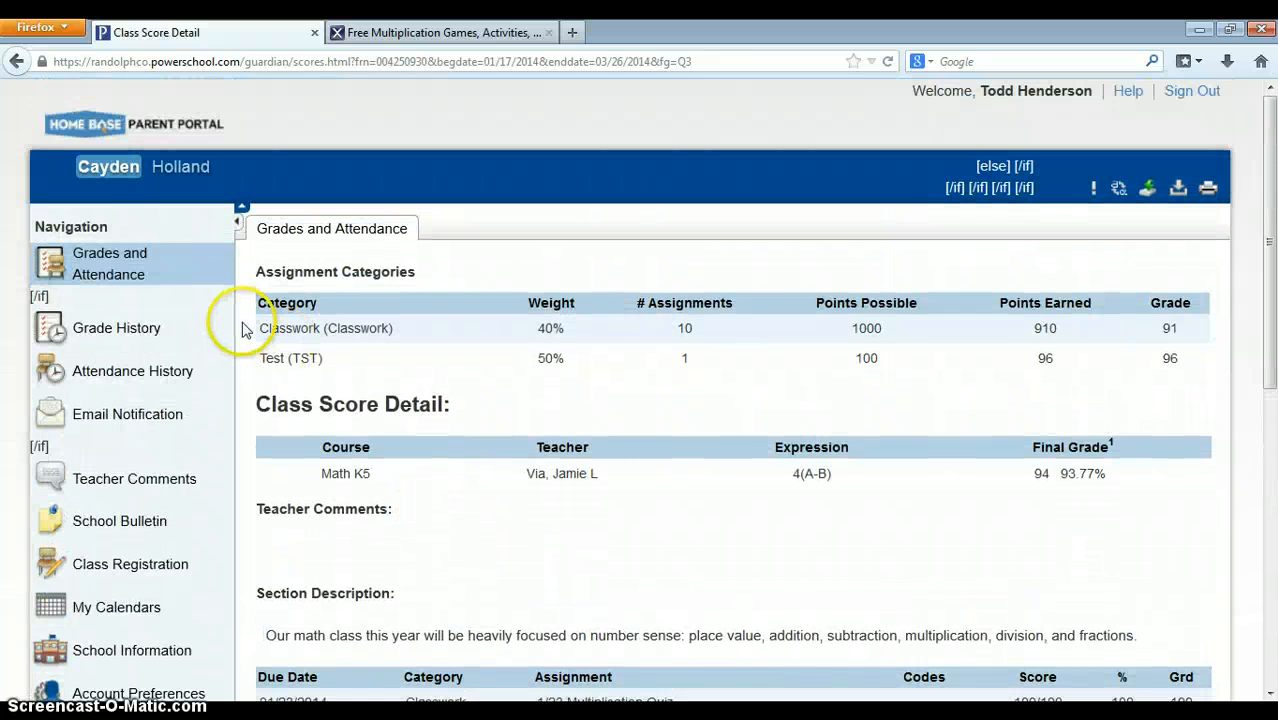
Step: Return to the student's Grades and Attendance overview and review the quarter grades listed for all courses
{"action": "left_click", "coordinate": [95, 275]}
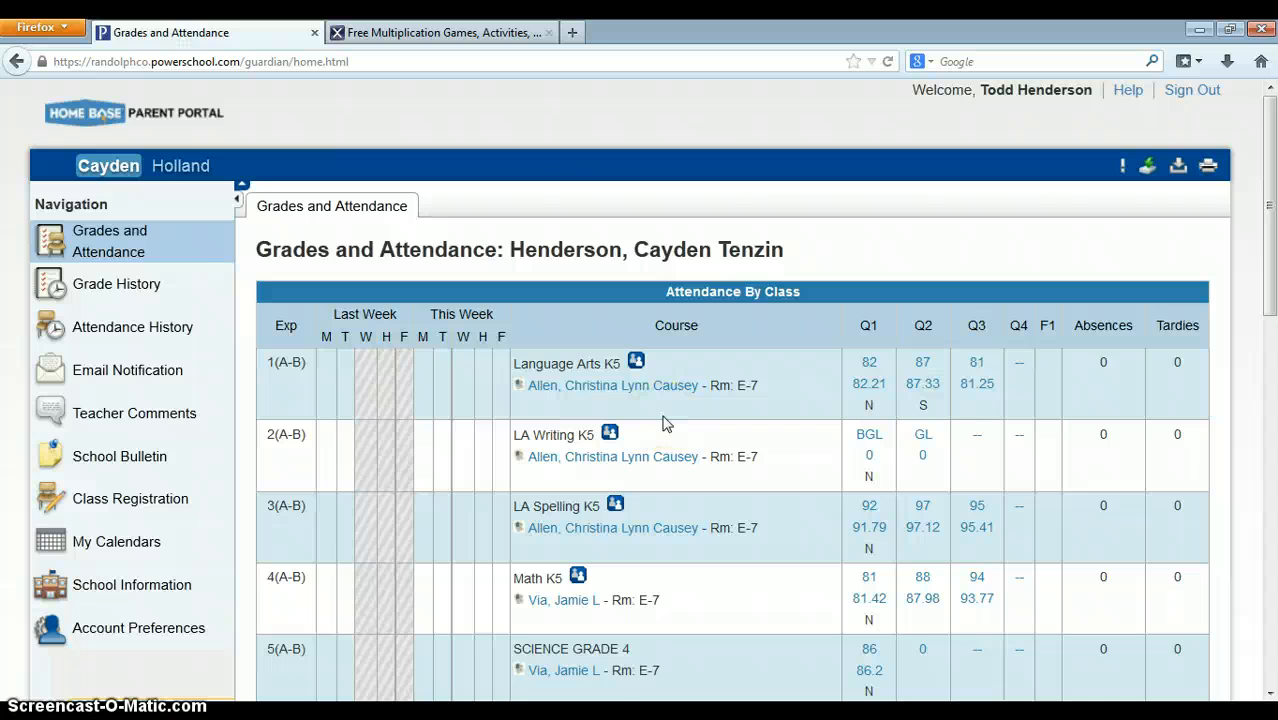
{"action": "scroll", "coordinate": [663, 423], "scroll_direction": "down", "scroll_amount": 5}
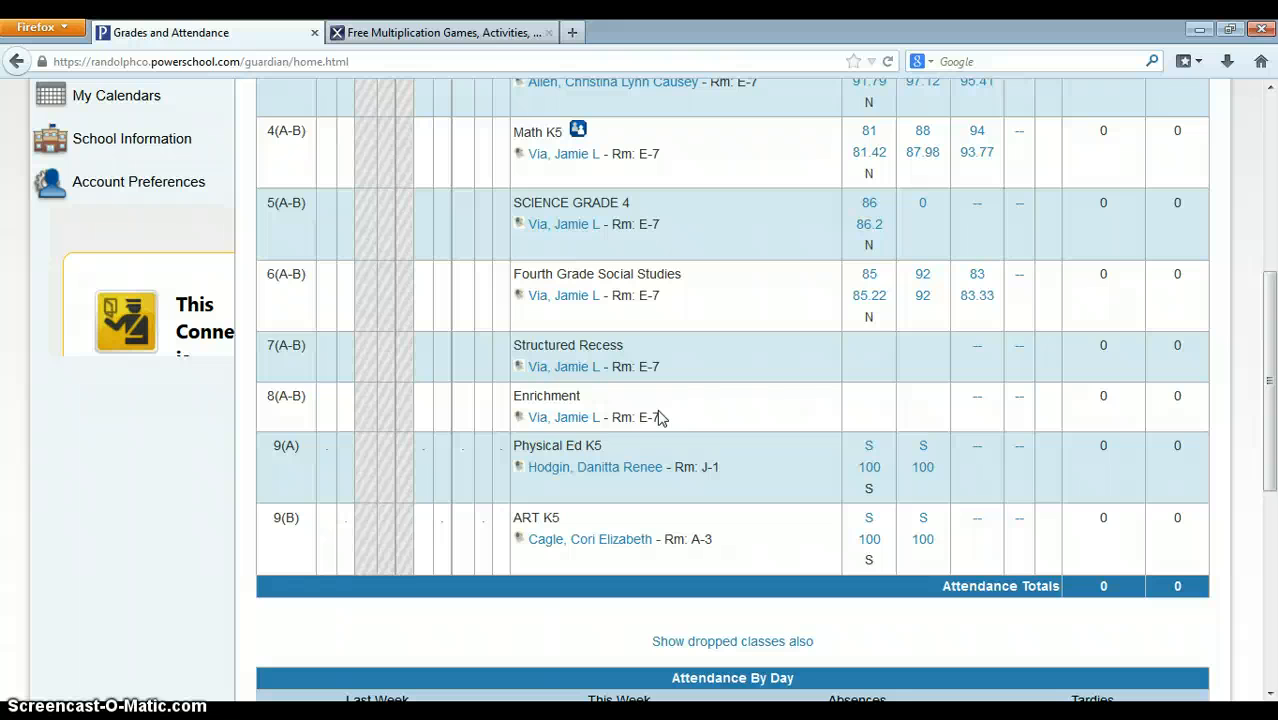
{"action": "scroll", "coordinate": [659, 418], "scroll_direction": "up", "scroll_amount": 4}
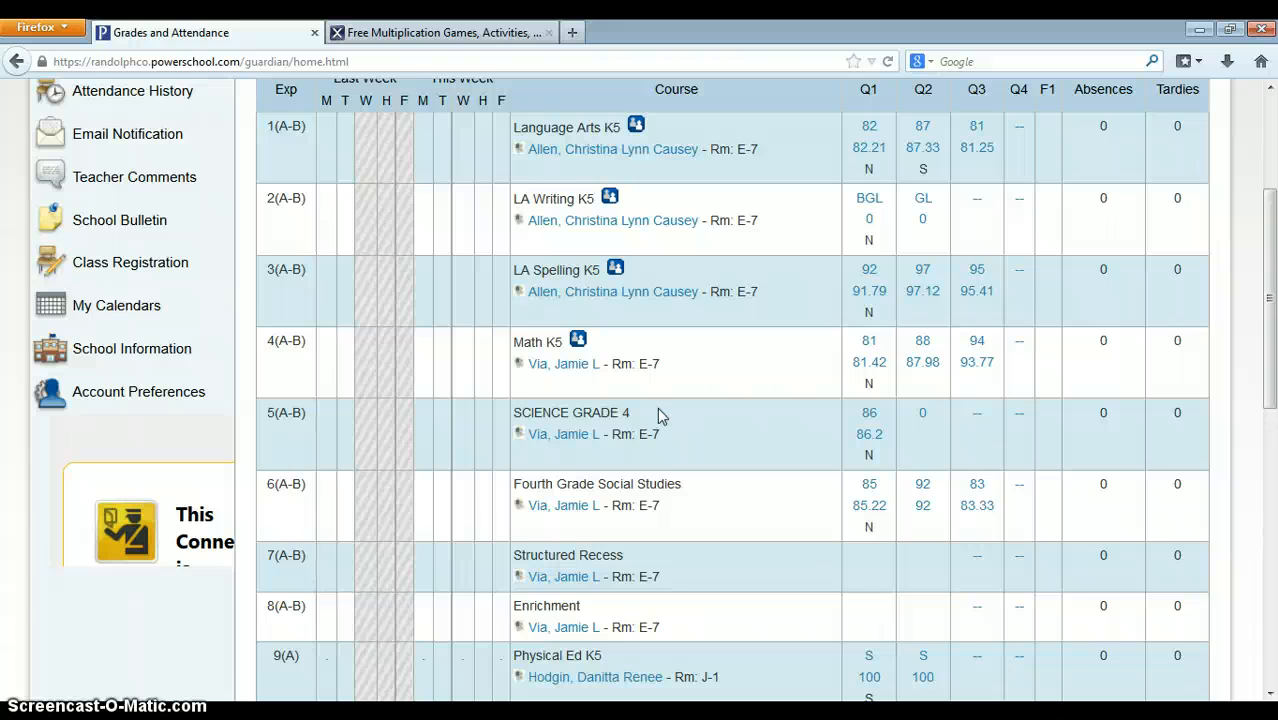
{"action": "scroll", "coordinate": [655, 404], "scroll_direction": "up", "scroll_amount": 2}
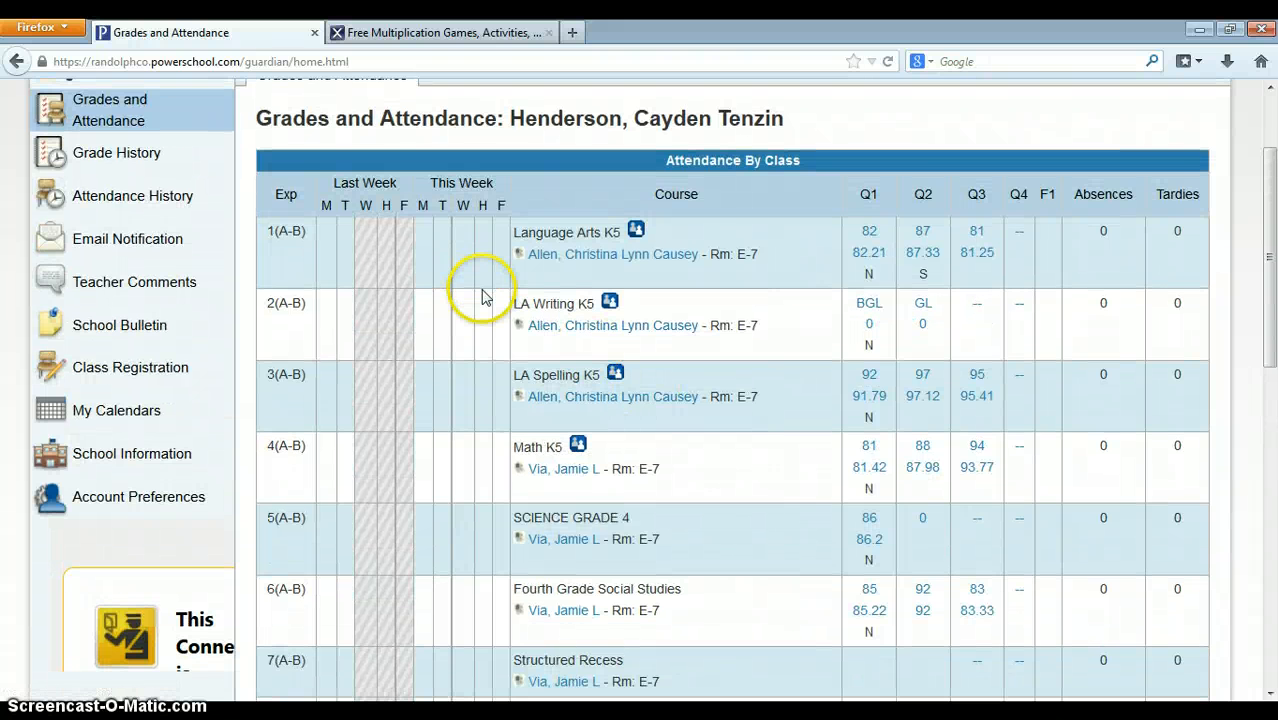
{"action": "scroll", "coordinate": [482, 297], "scroll_direction": "up", "scroll_amount": 2}
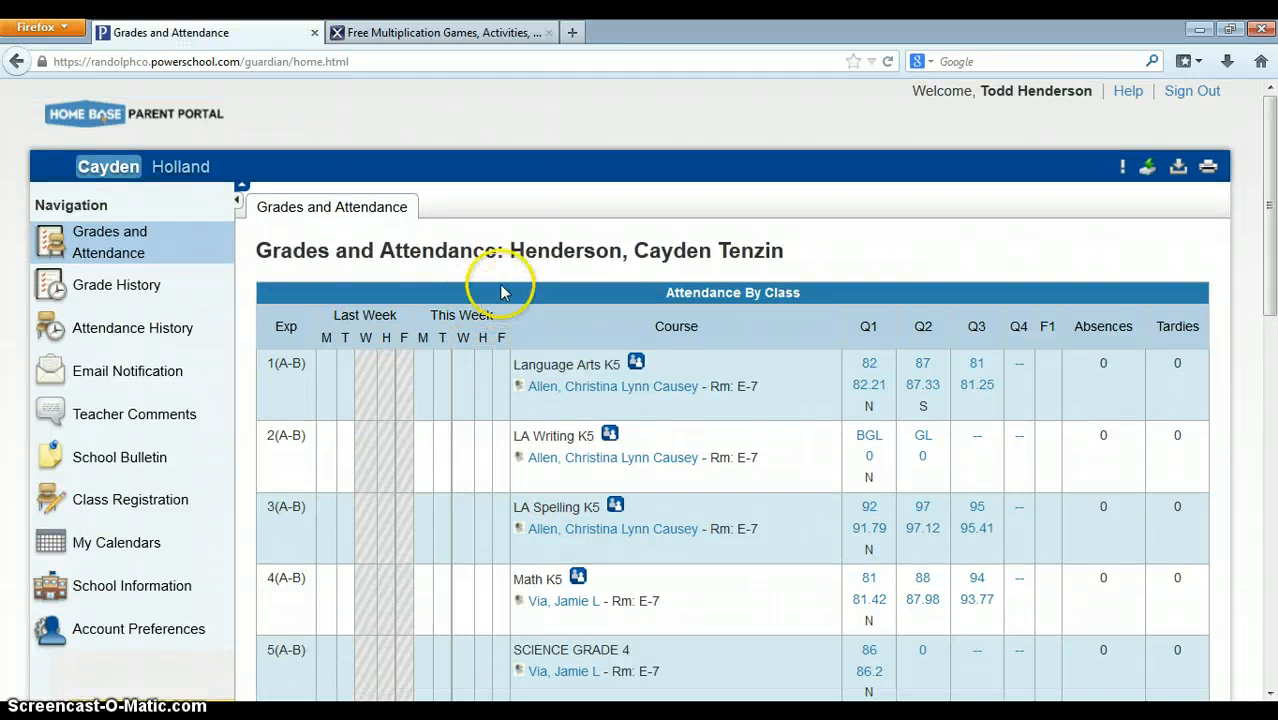